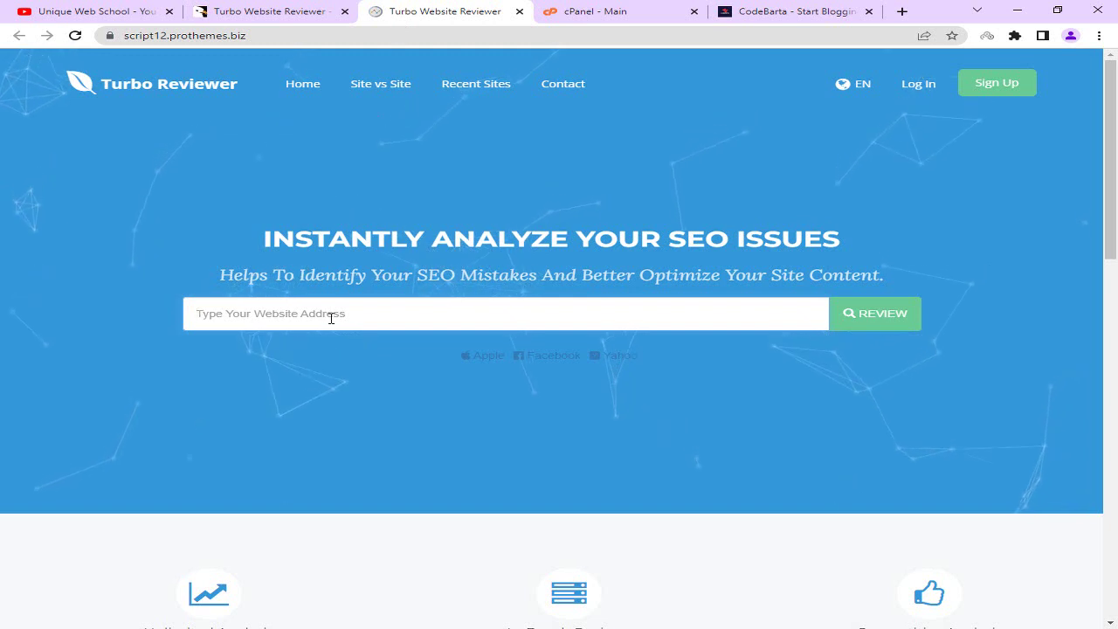
Run a website review of codebarta.com in the Turbo Reviewer demo.
click(871, 316)
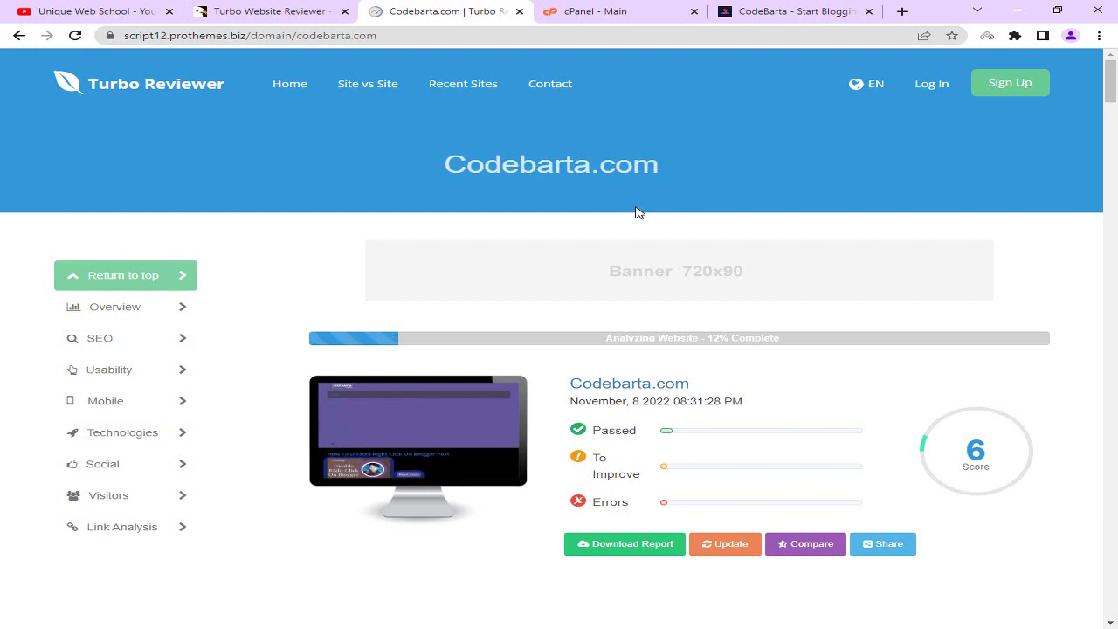
click(246, 12)
scroll(361, 170, up, 9)
click(408, 10)
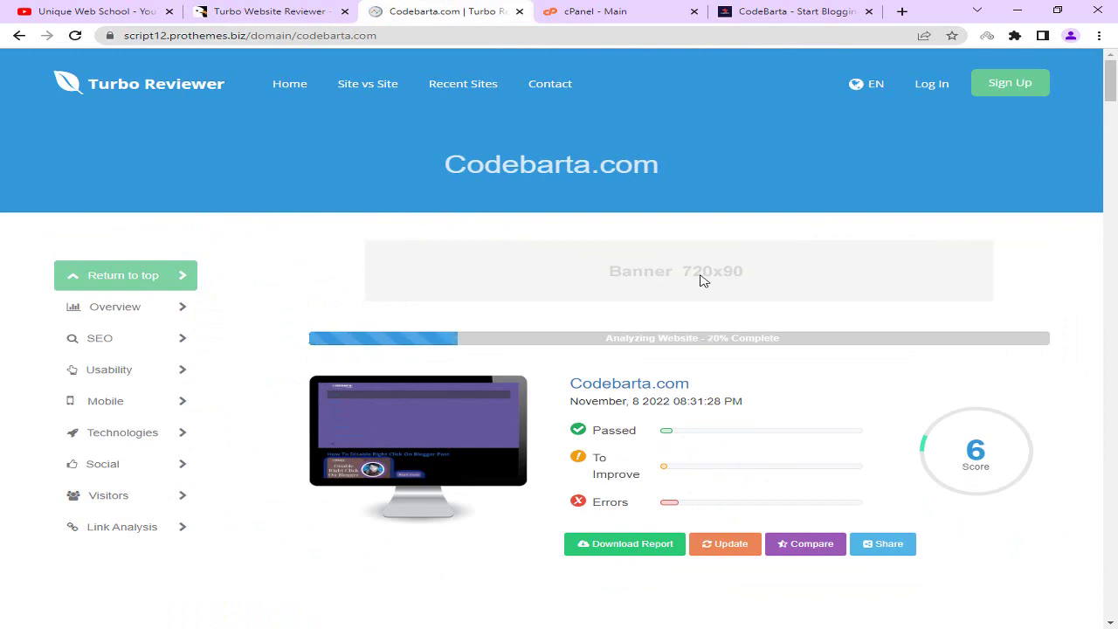
Look through the codebarta.com report from the SEO section down to Visitors, and check the analysis progress at its beginning.
scroll(647, 280, down, 5)
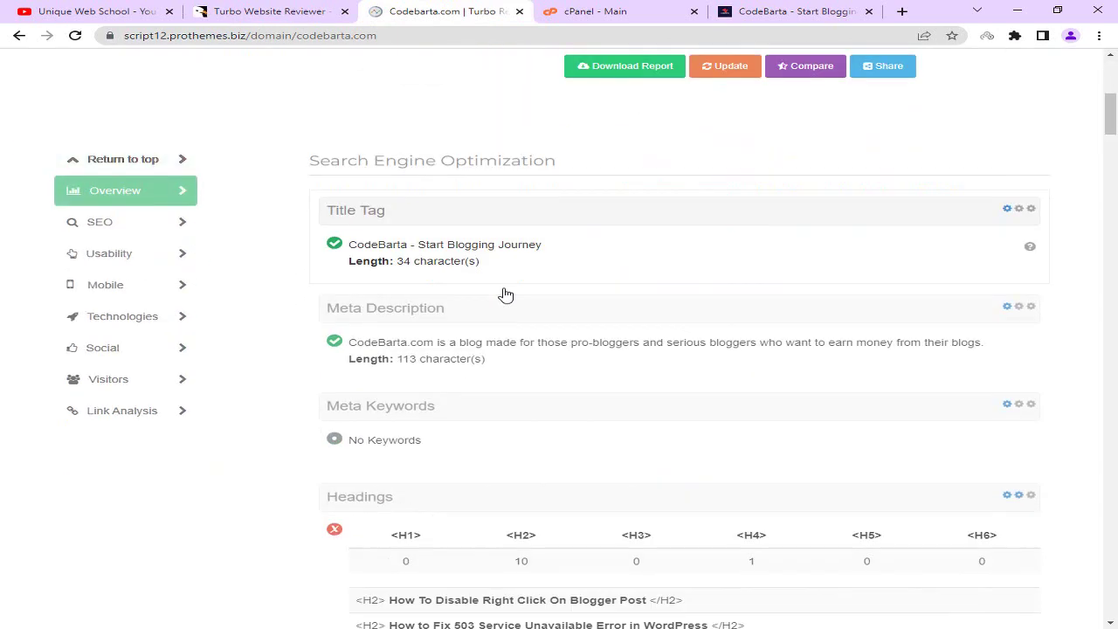
scroll(471, 258, down, 6)
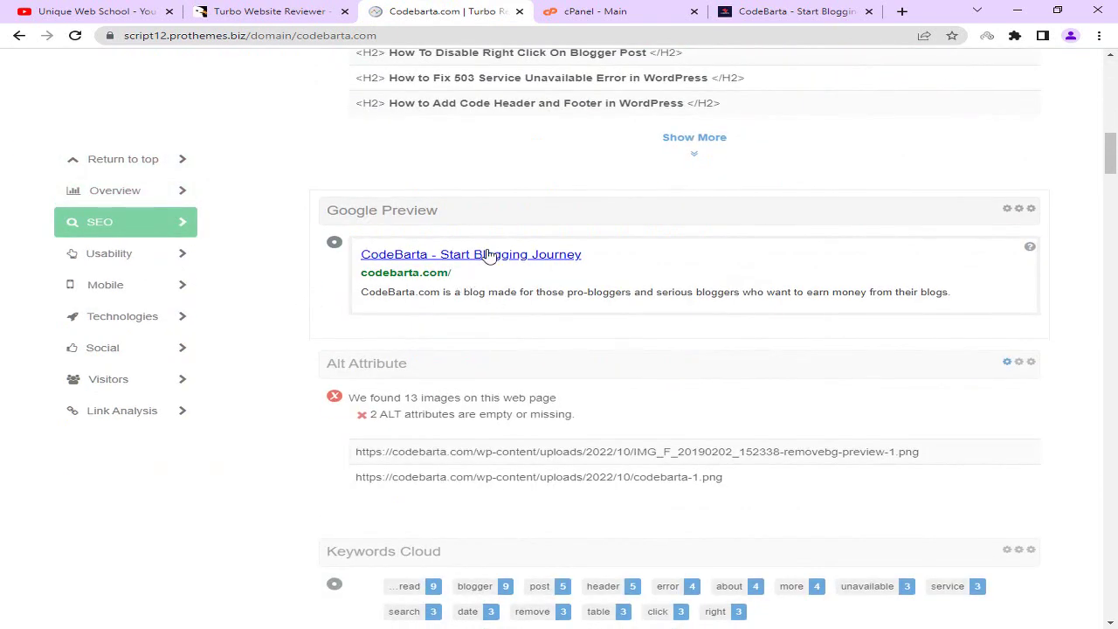
scroll(535, 231, down, 20)
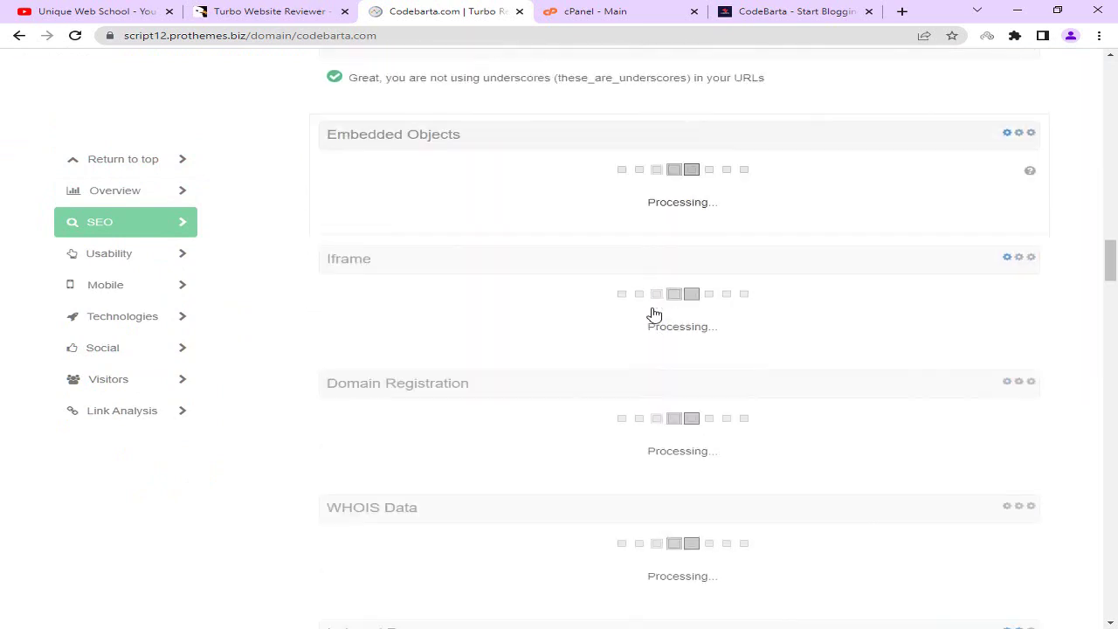
scroll(656, 313, down, 15)
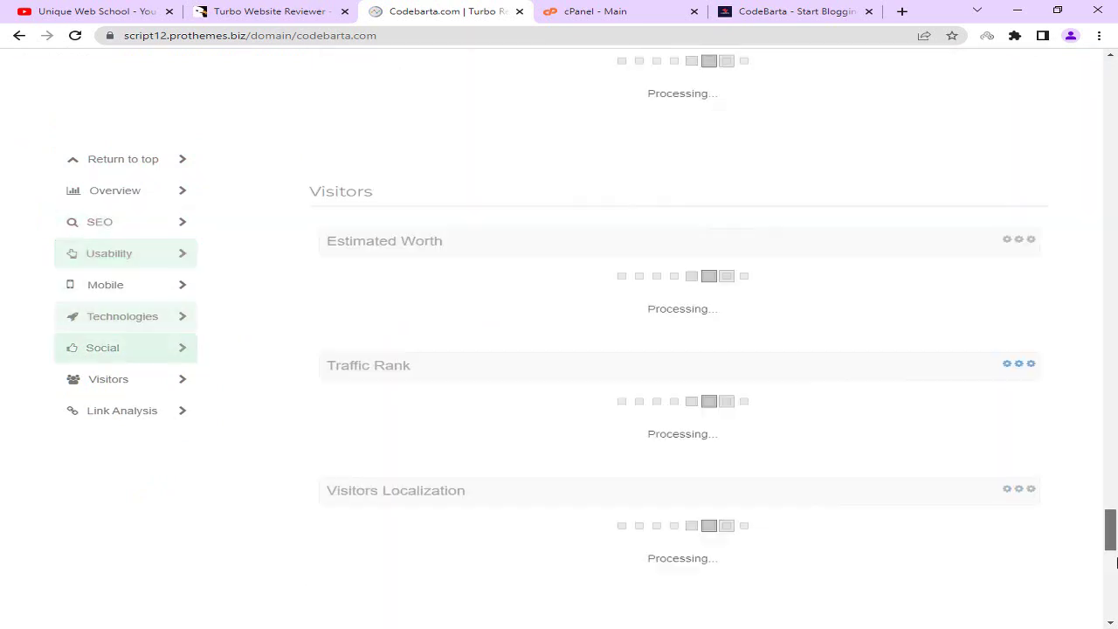
key(Home)
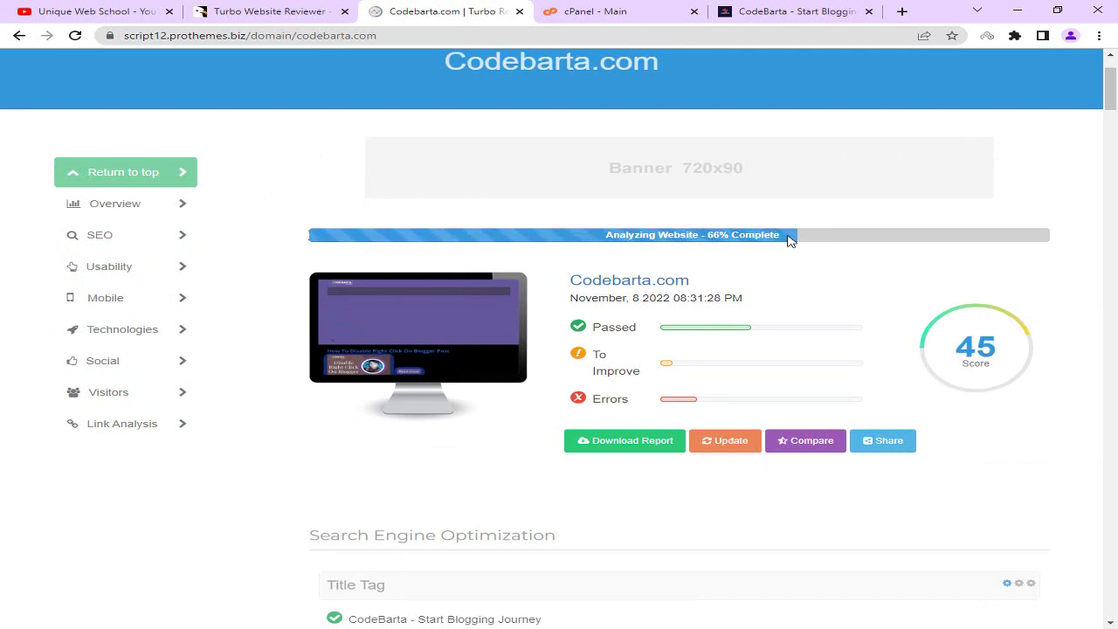
scroll(524, 228, up, 2)
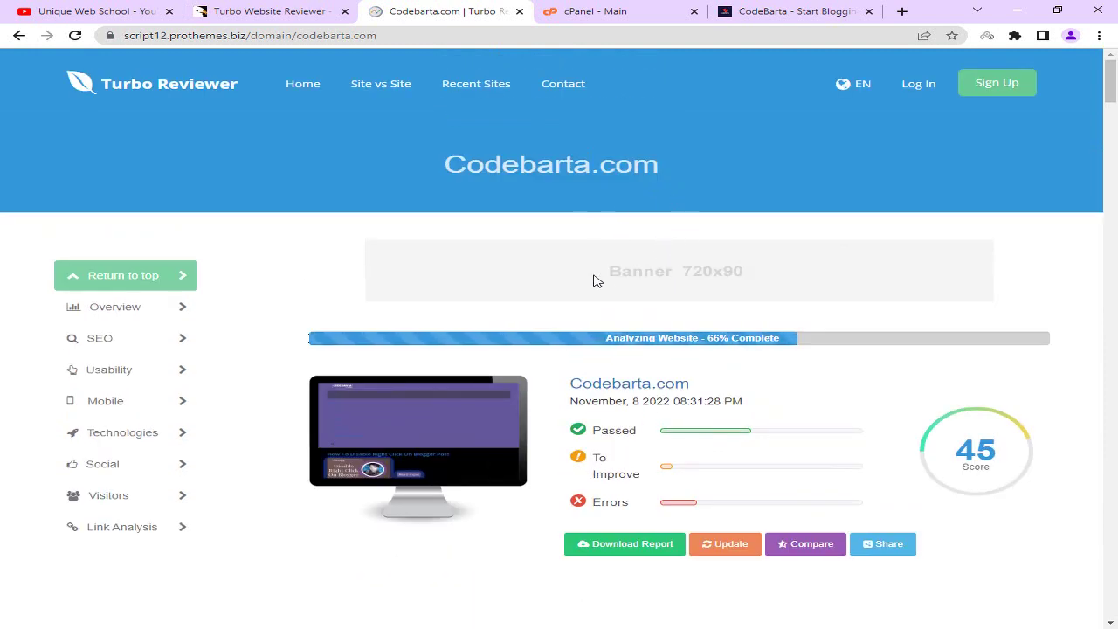
scroll(602, 284, down, 3)
scroll(646, 186, up, 3)
Examine the report's overview and SEO checks, including title tag, headings, alt attributes, keywords cloud, XML sitemap and Robots.txt.
click(122, 315)
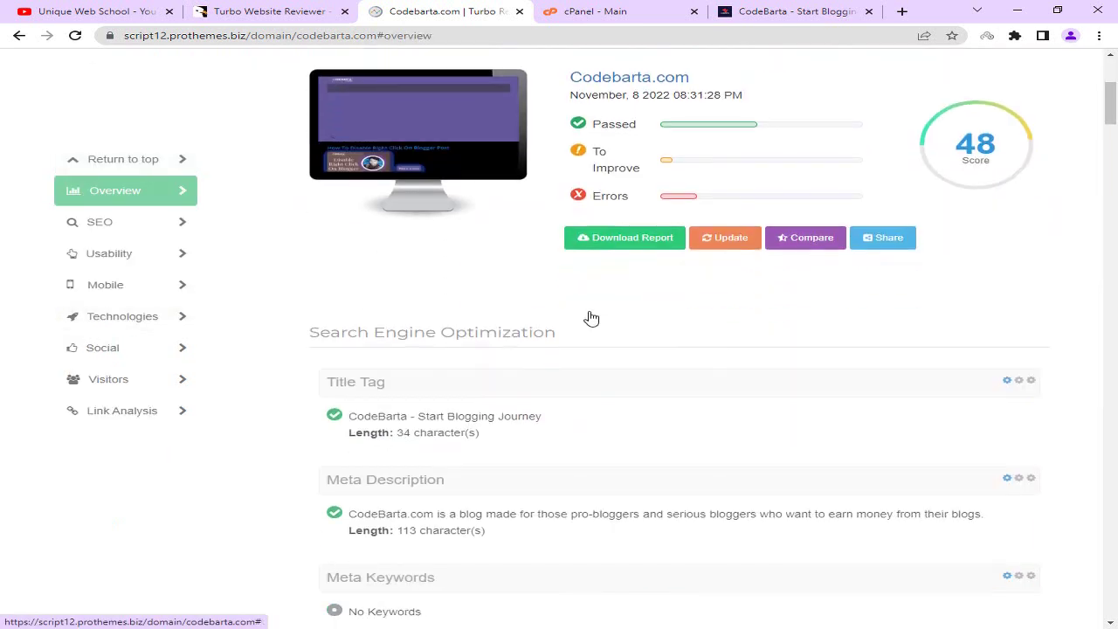
scroll(594, 320, down, 1)
scroll(367, 350, down, 3)
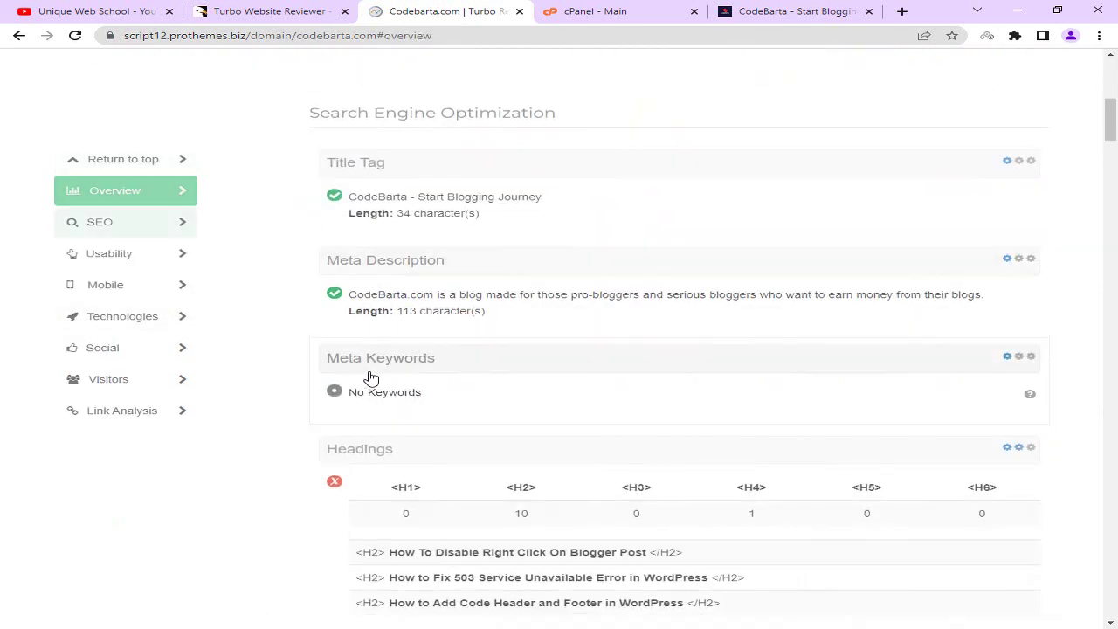
scroll(406, 262, down, 2)
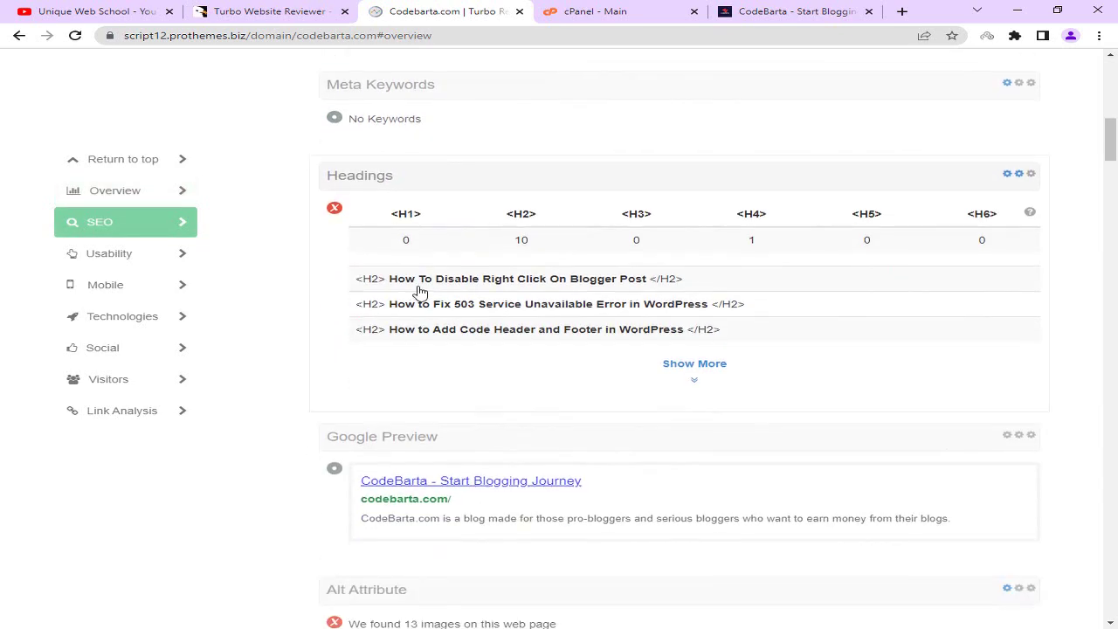
scroll(646, 293, down, 3)
scroll(524, 297, up, 3)
scroll(551, 279, down, 2)
scroll(472, 288, down, 6)
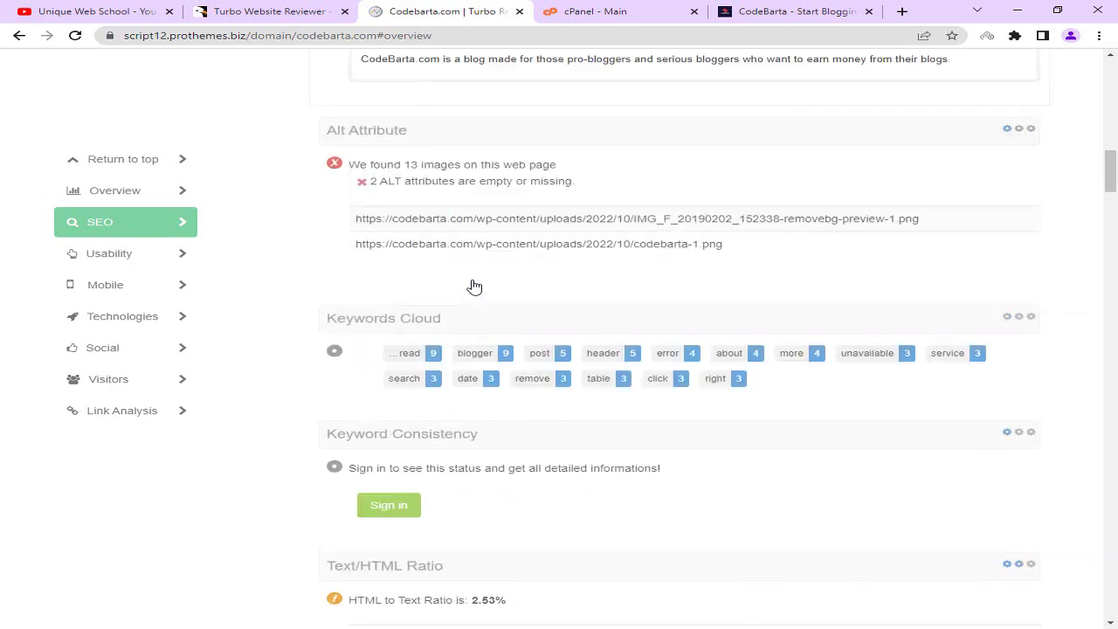
scroll(514, 270, up, 3)
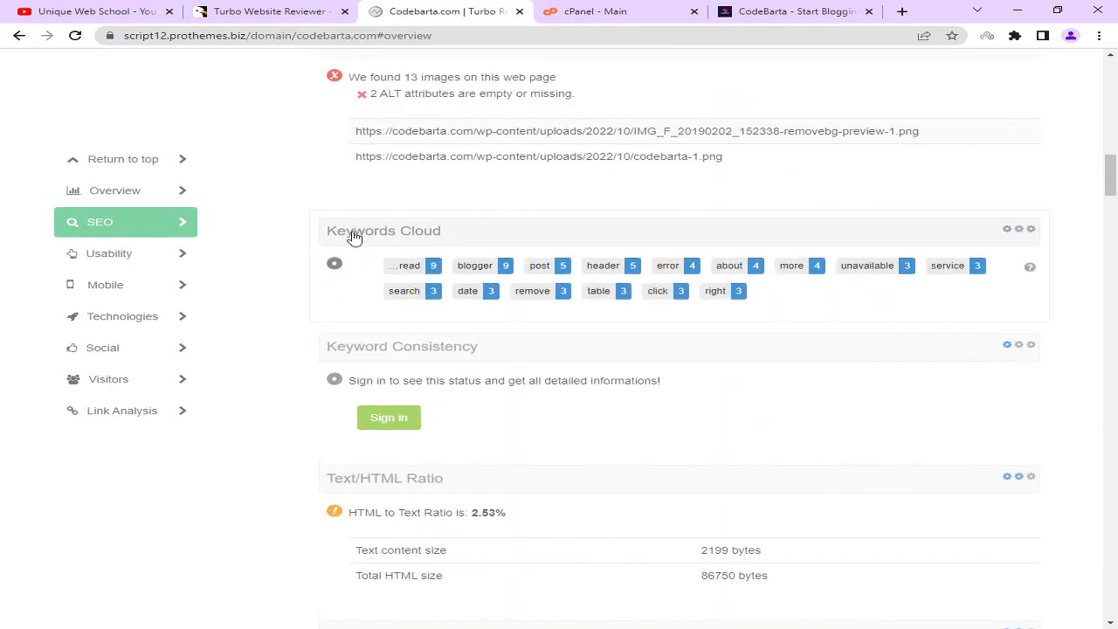
scroll(782, 261, down, 20)
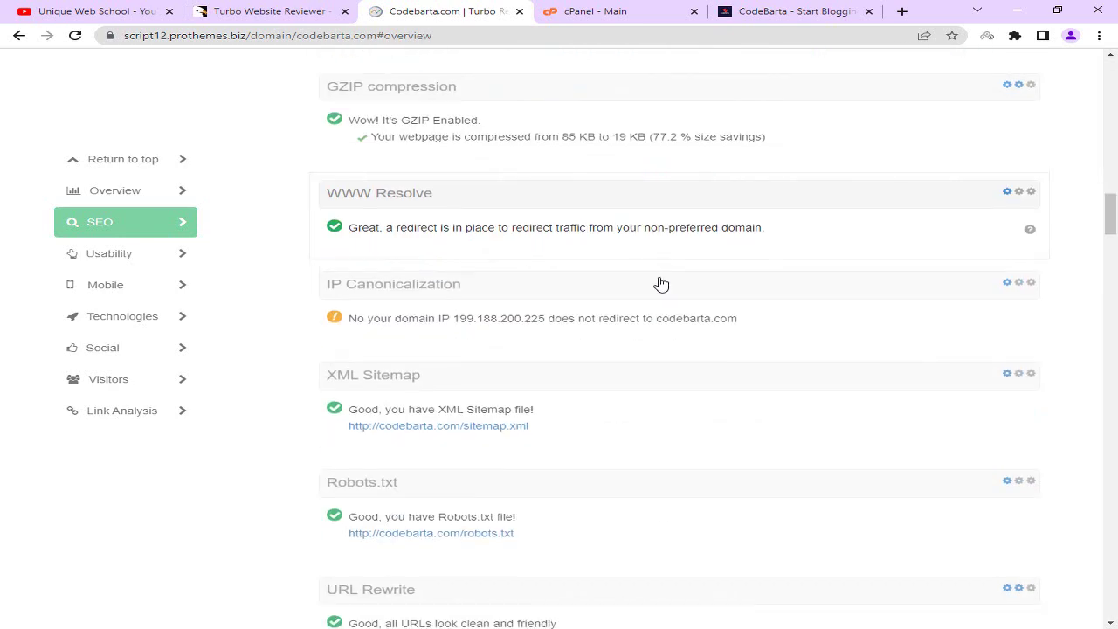
scroll(525, 271, down, 4)
scroll(569, 254, down, 7)
scroll(538, 261, up, 20)
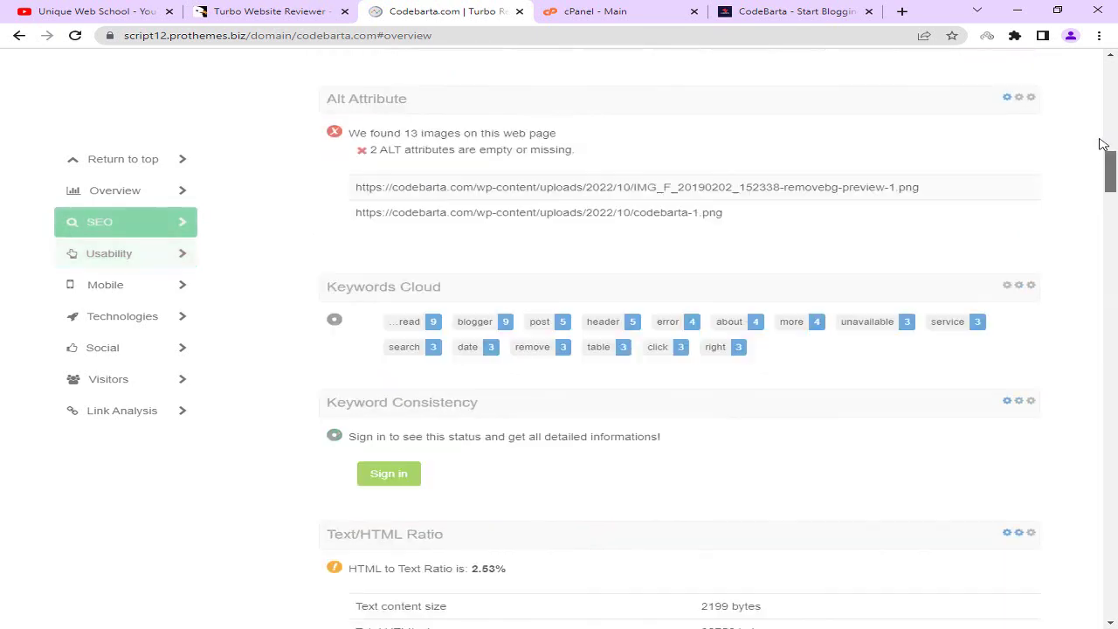
Close the demo report and, after viewing its title, the Turbo Website Reviewer CodeCanyon page, leaving the Unique Web School YouTube page open.
click(519, 11)
click(288, 7)
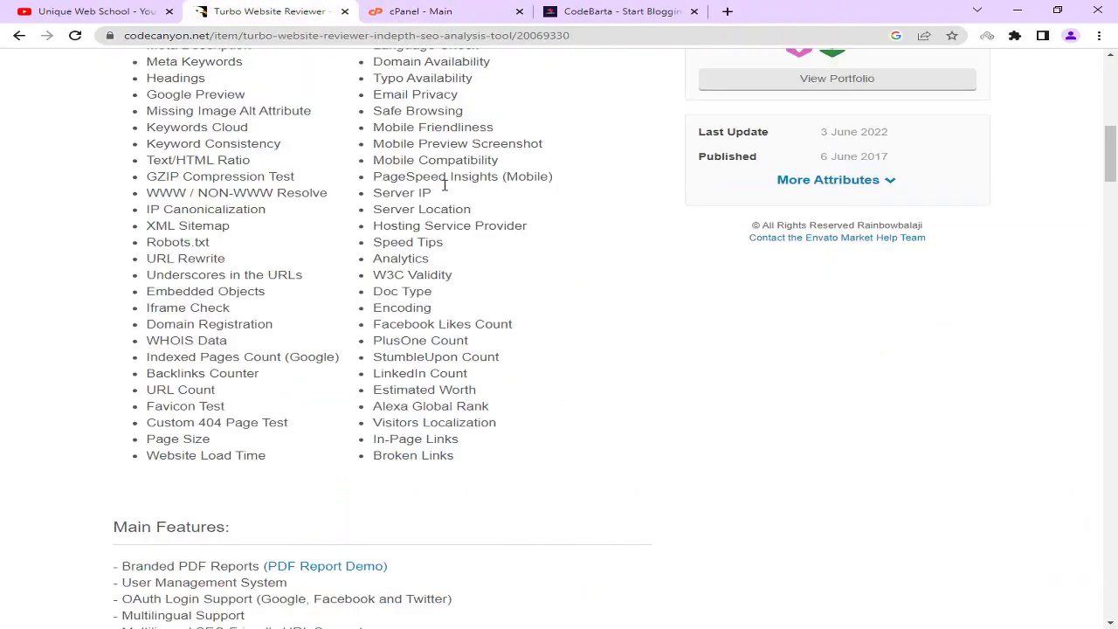
scroll(350, 220, up, 15)
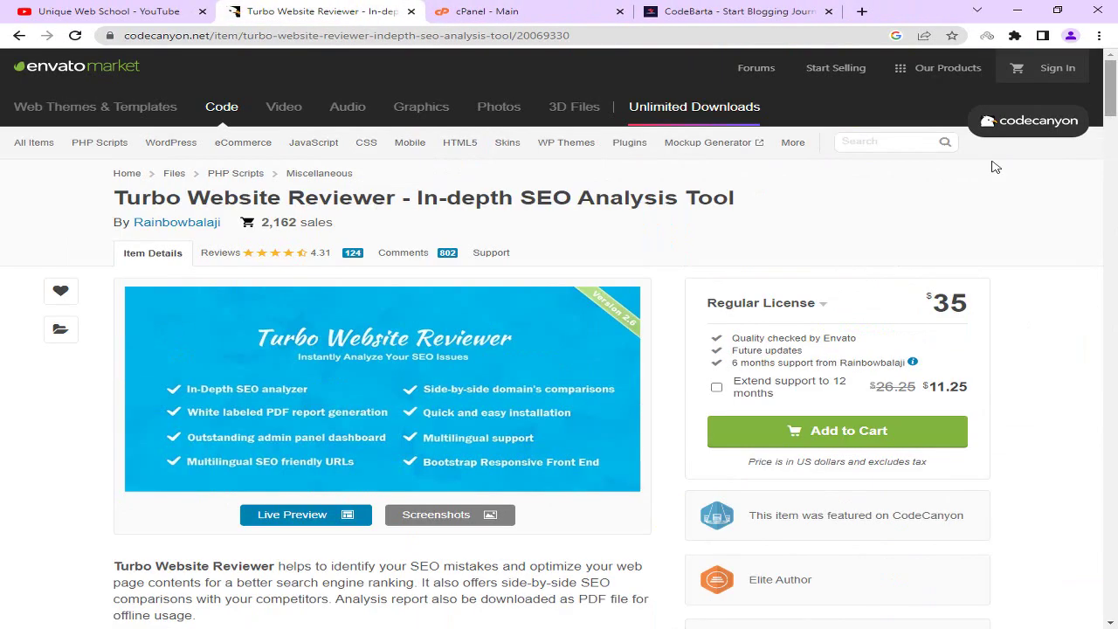
drag(403, 200, 583, 194)
click(586, 192)
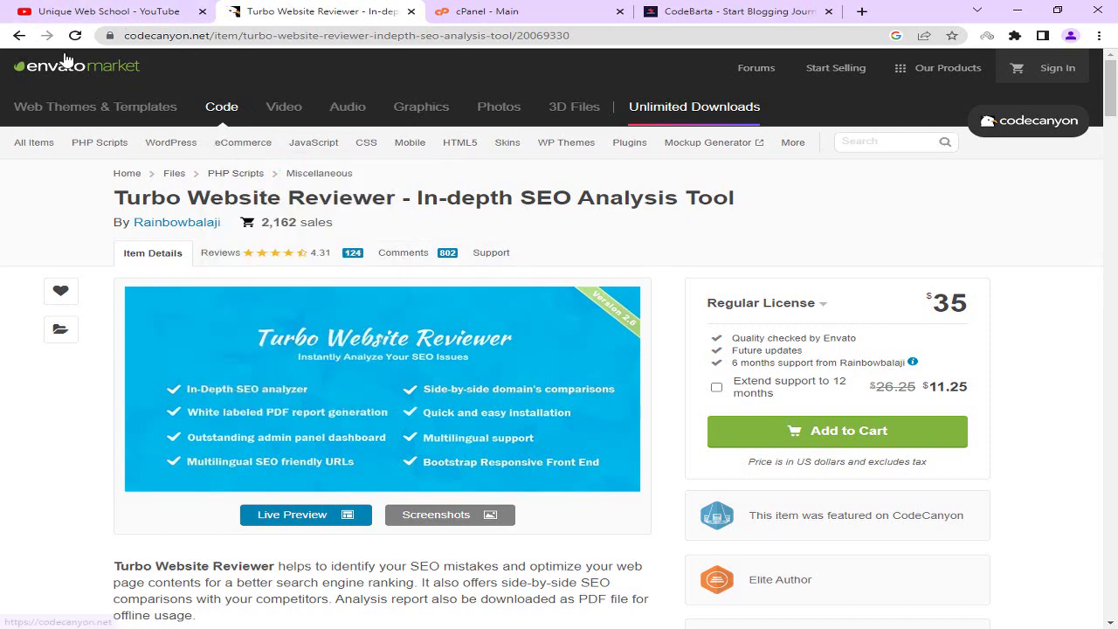
click(411, 11)
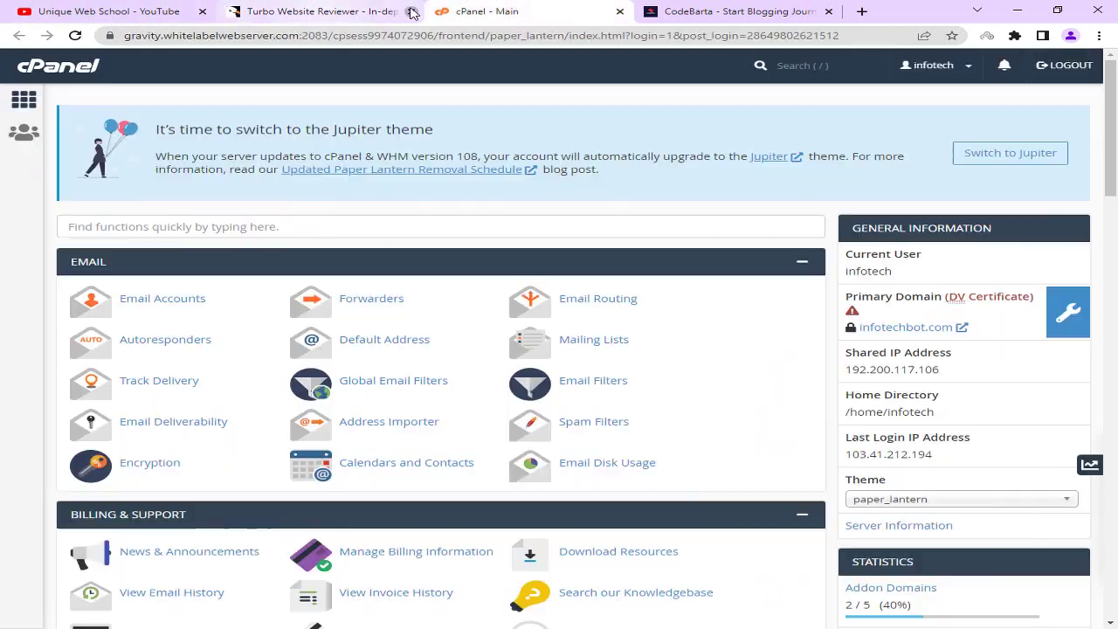
click(140, 11)
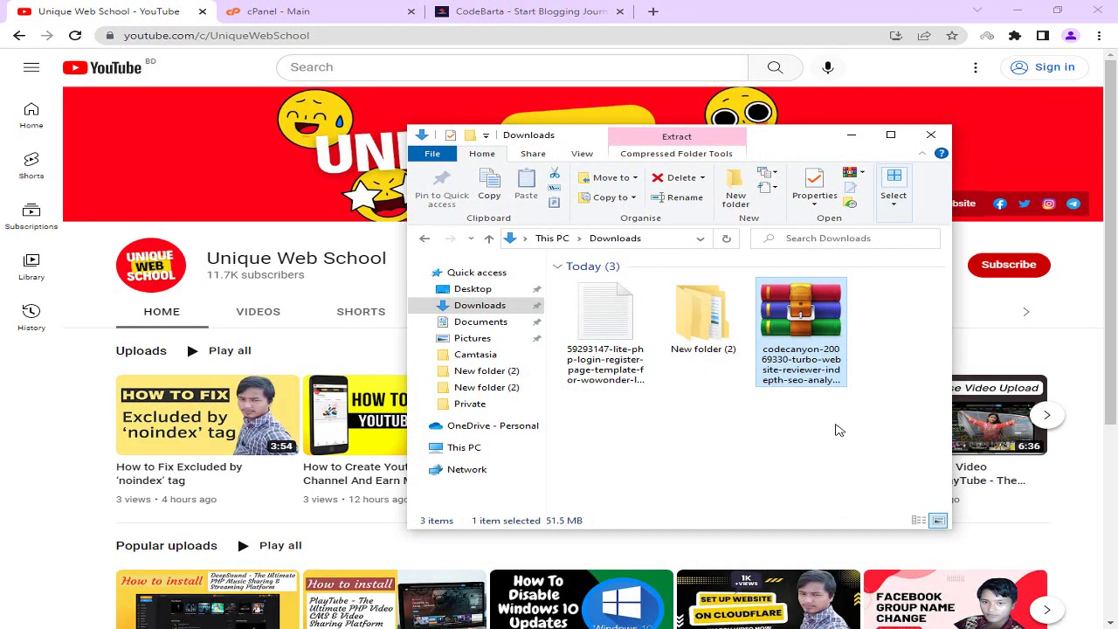
Extract the downloaded codecanyon-20069330 Turbo Website Reviewer archive into its own folder in Downloads.
right_click(828, 341)
click(757, 75)
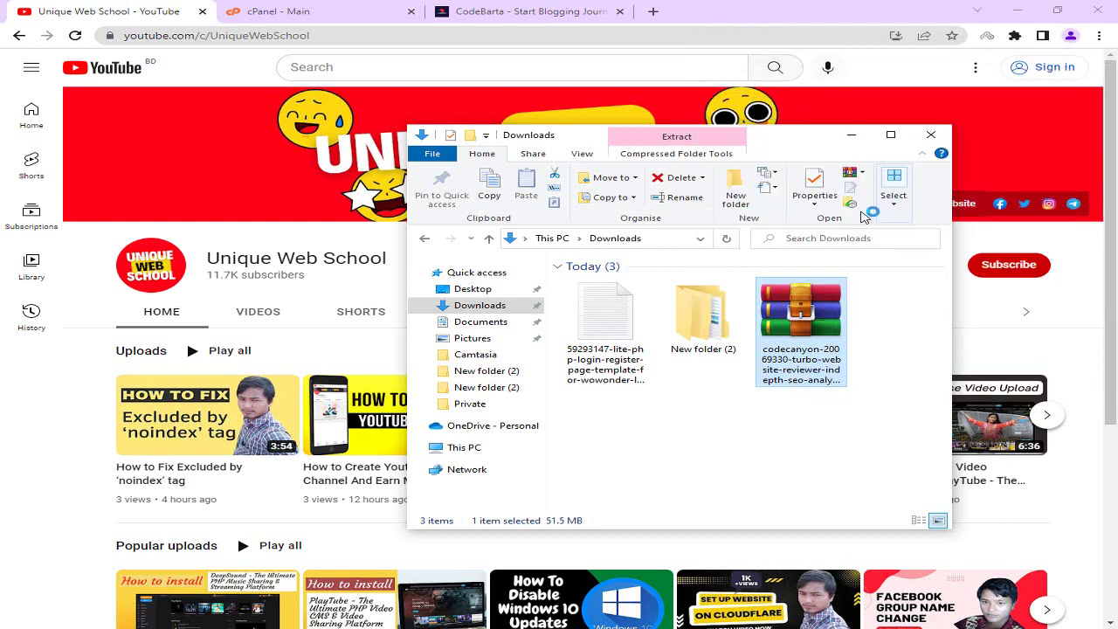
click(611, 475)
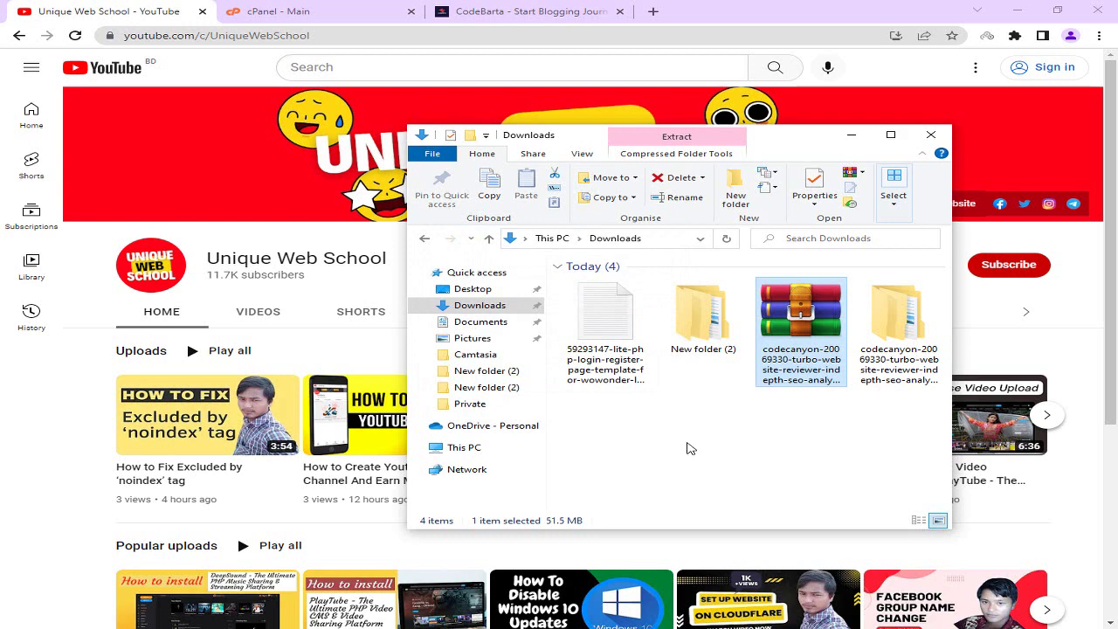
Open the extracted Turbo Website Reviewer folder and the script package folder inside it.
double_click(904, 352)
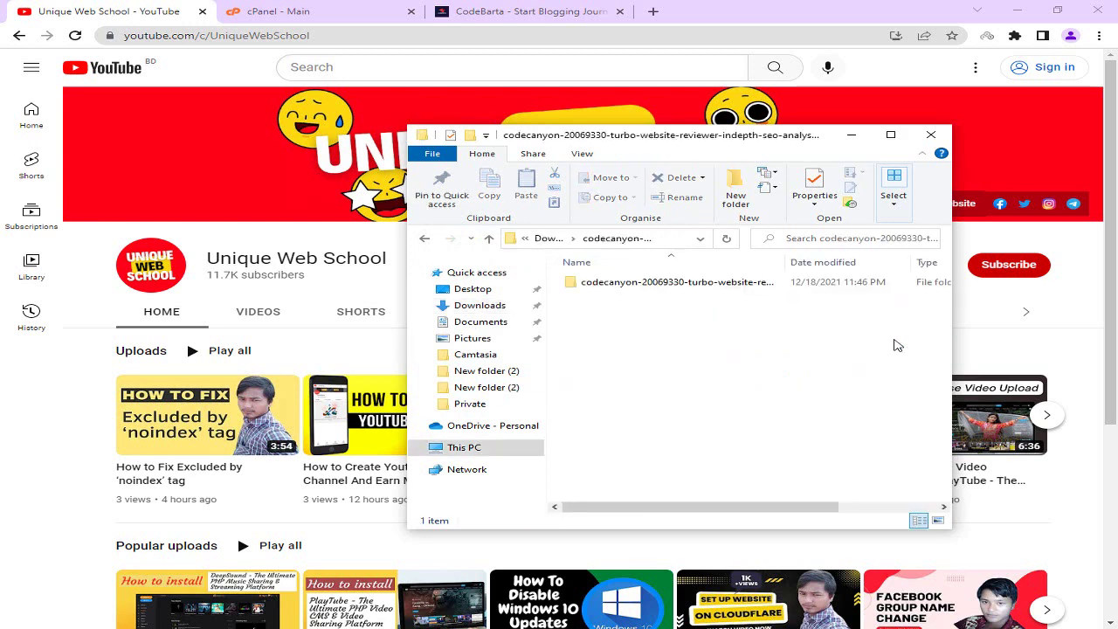
click(647, 284)
double_click(647, 284)
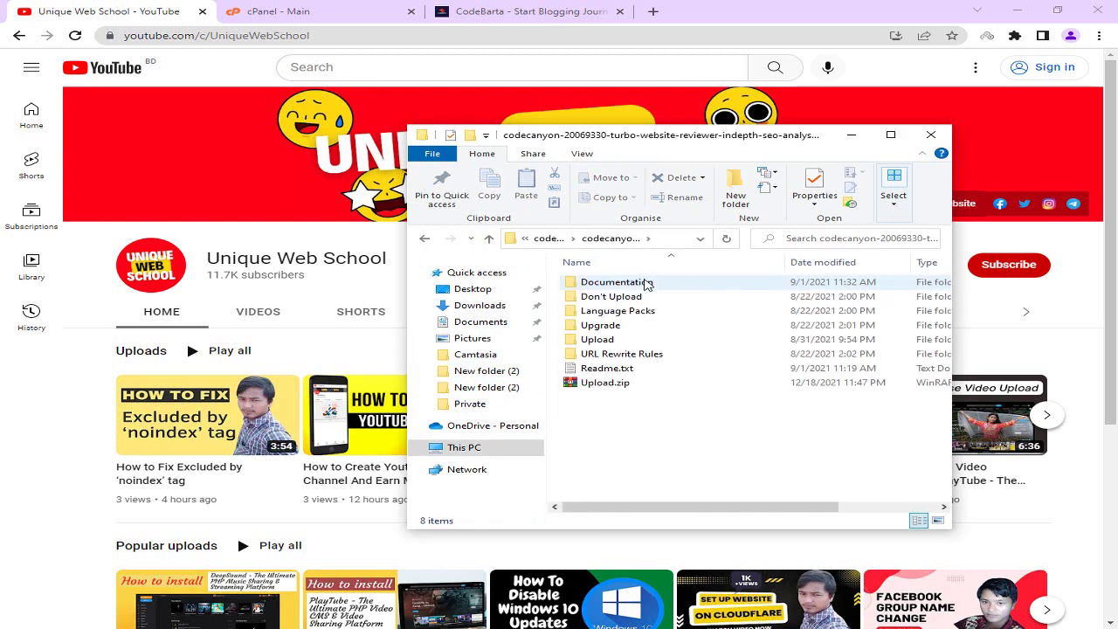
Inspect the package's Documentation, Don't Upload, Language Packs and Upgrade folders, returning to the package folder after each.
click(615, 287)
double_click(614, 288)
click(426, 240)
double_click(603, 297)
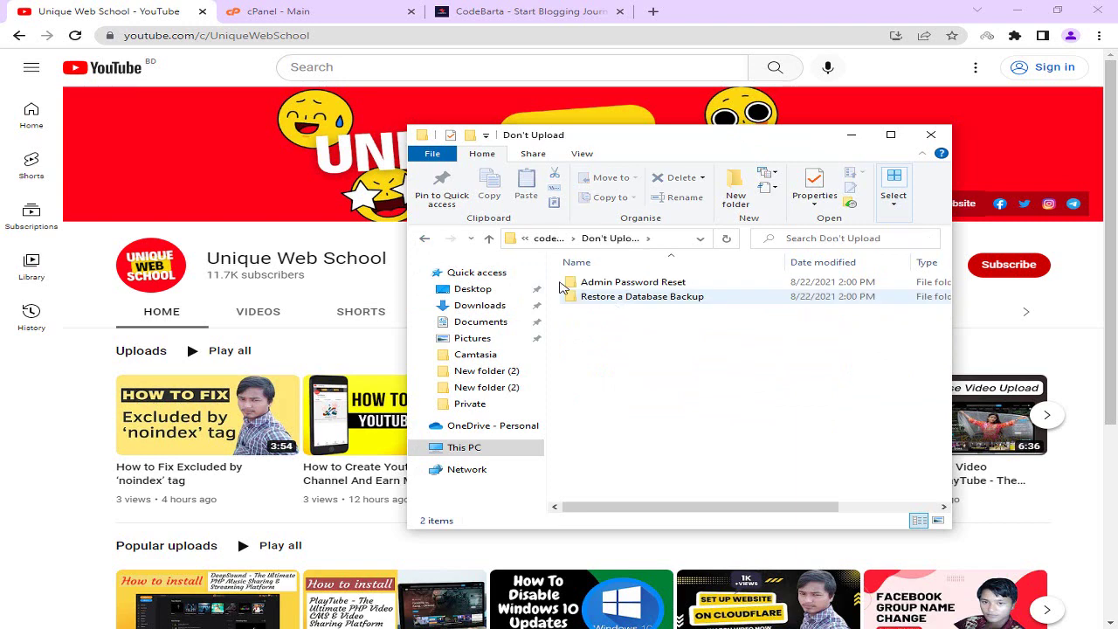
click(428, 240)
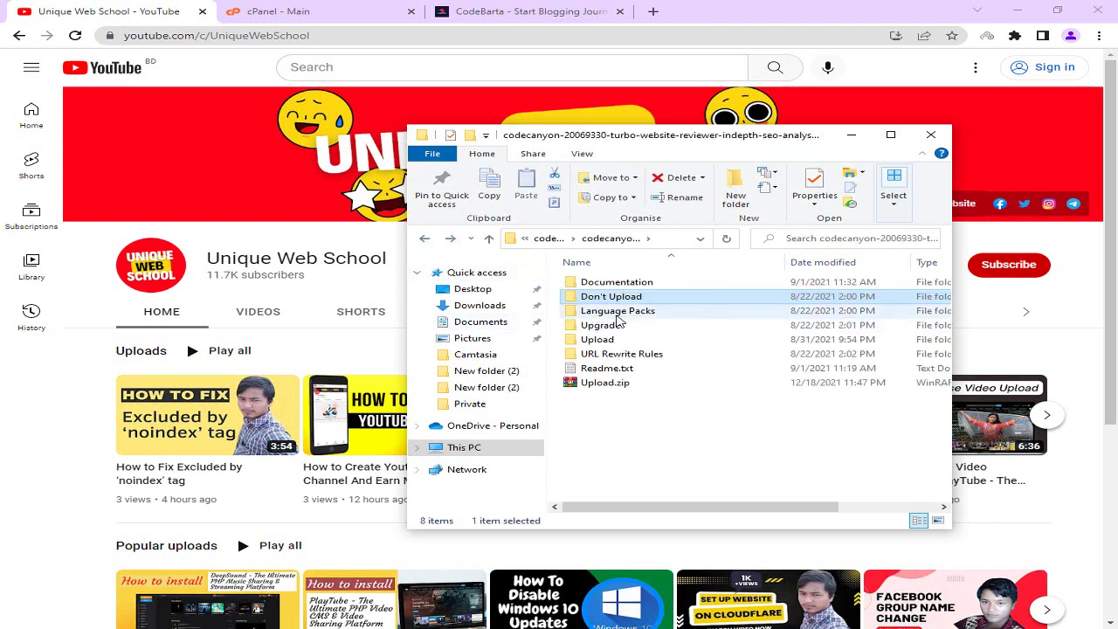
double_click(616, 313)
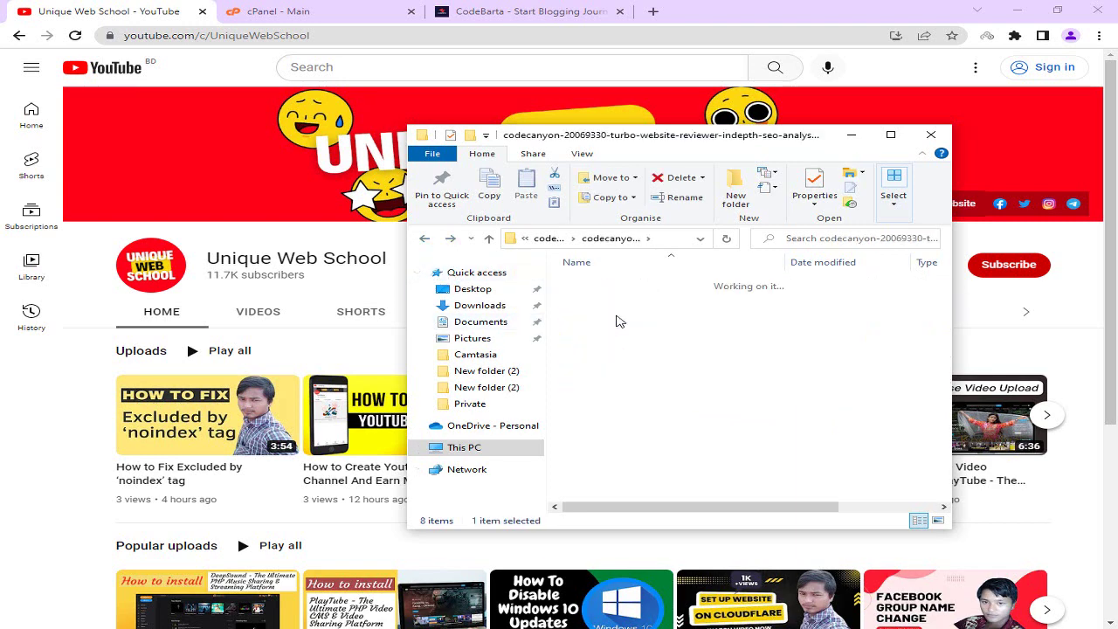
click(426, 240)
double_click(603, 325)
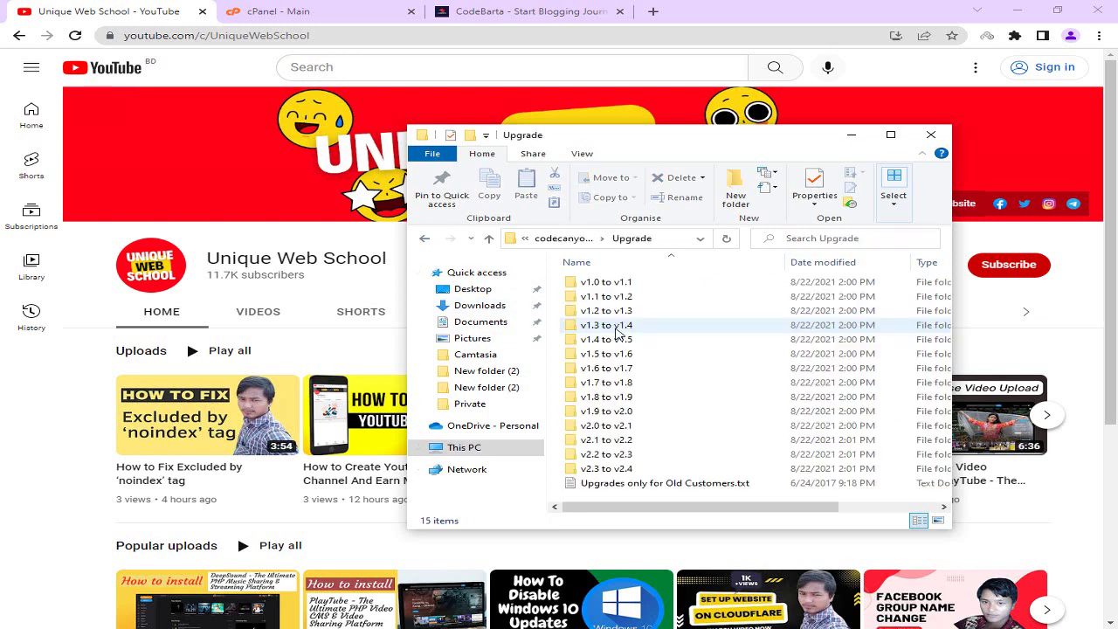
click(426, 239)
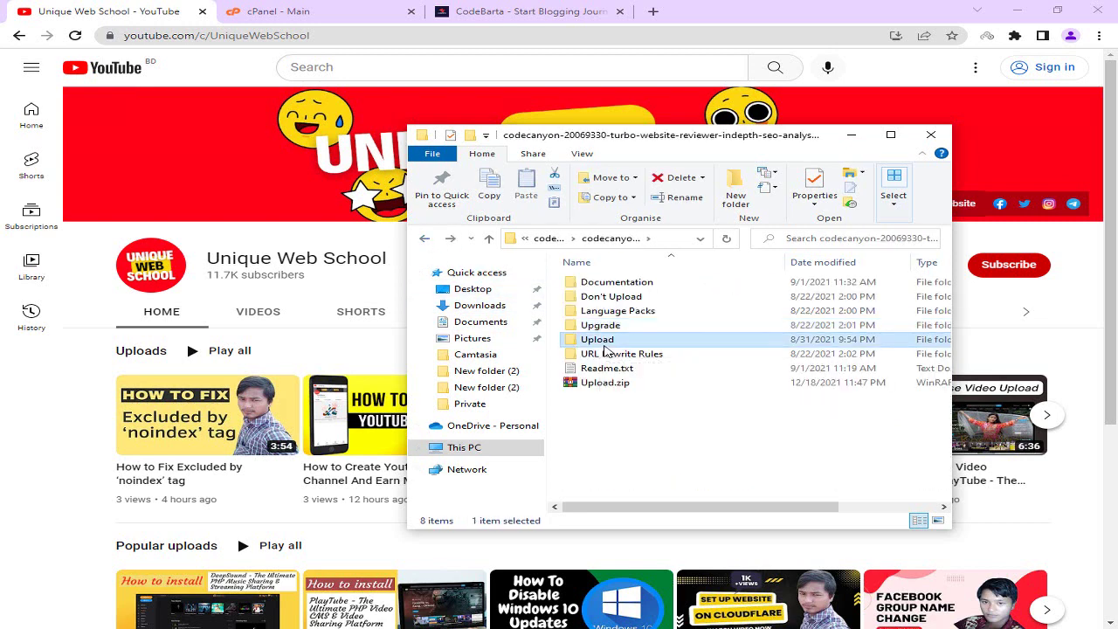
Inspect all the script files in the Upload folder and return to the package folder.
double_click(607, 339)
drag(632, 425, 644, 278)
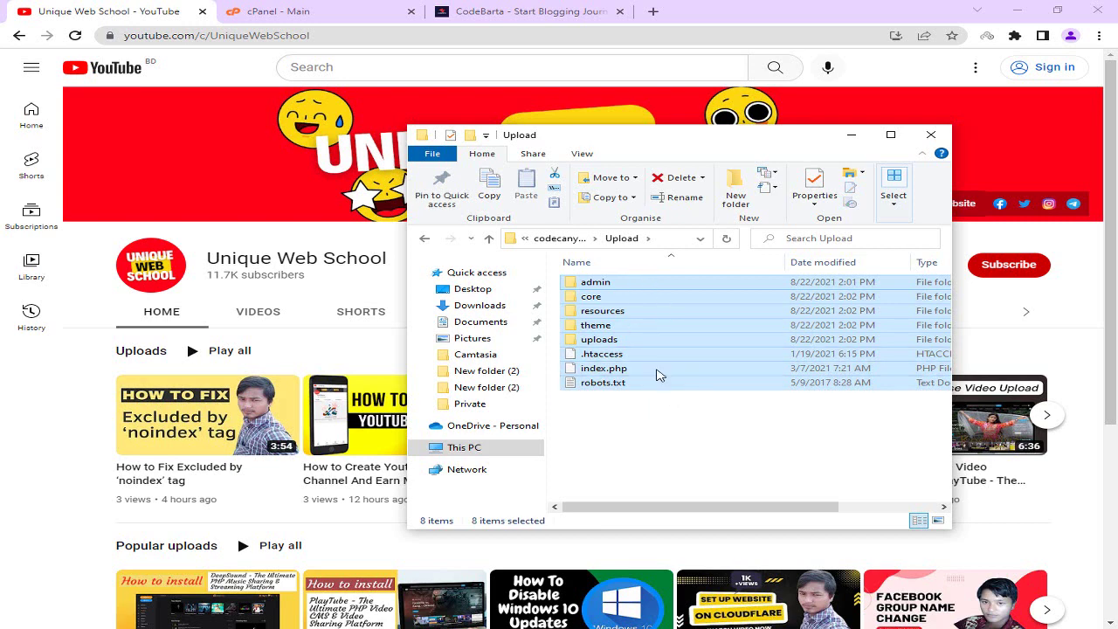
click(426, 239)
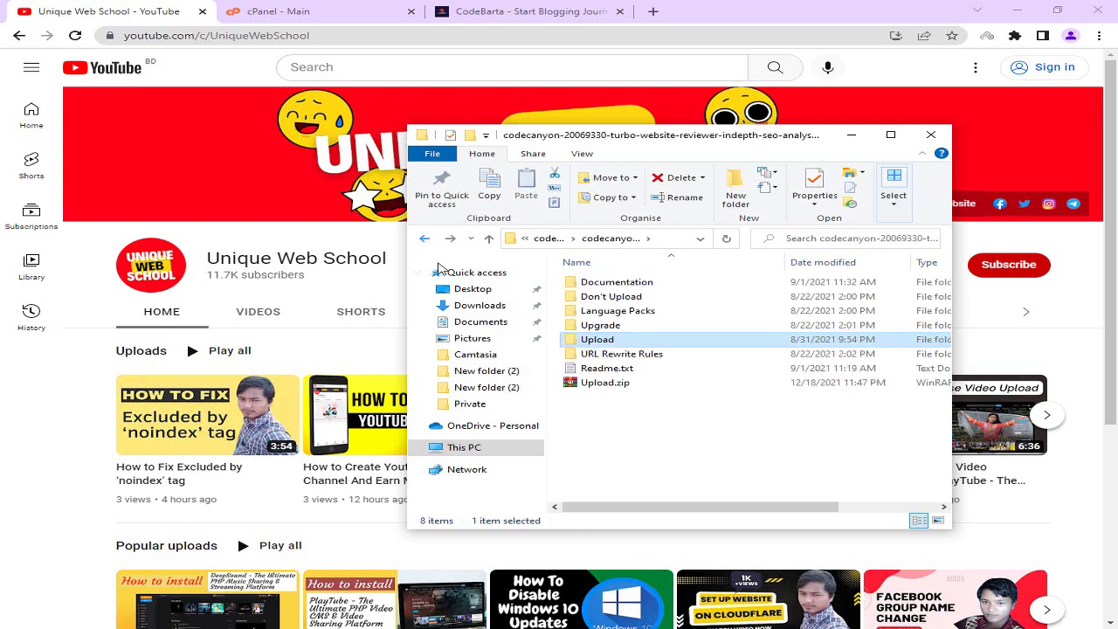
right_click(612, 343)
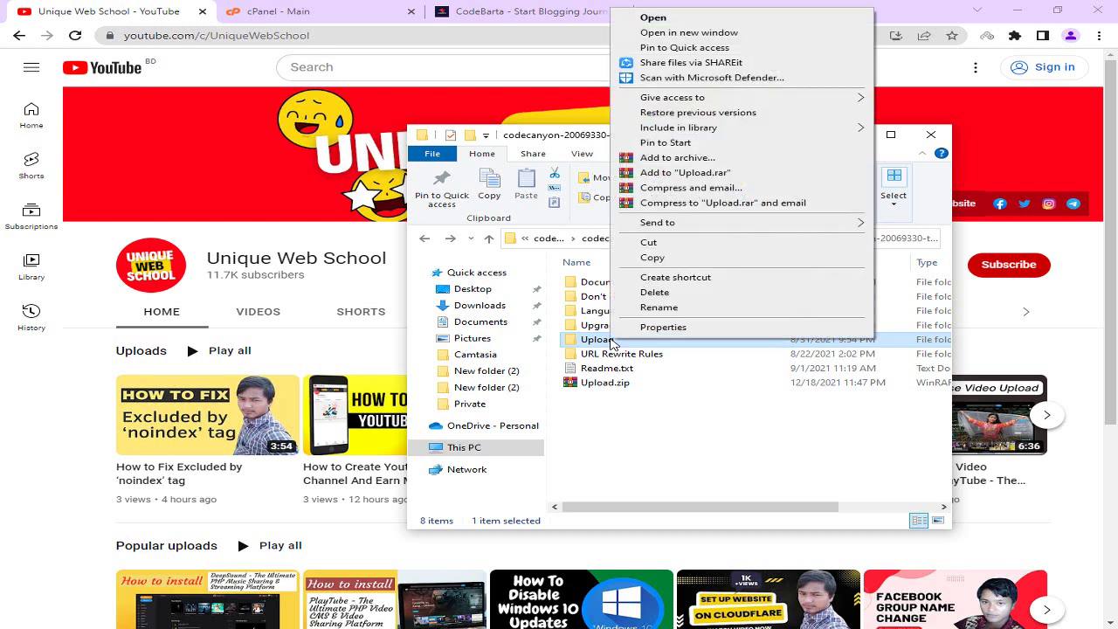
click(669, 154)
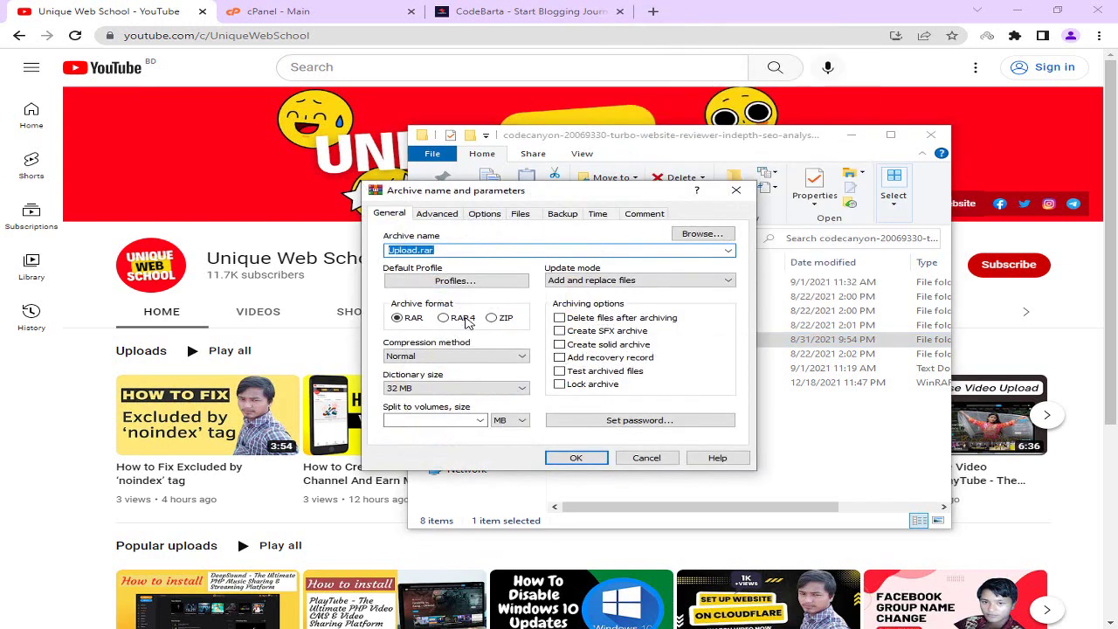
click(496, 318)
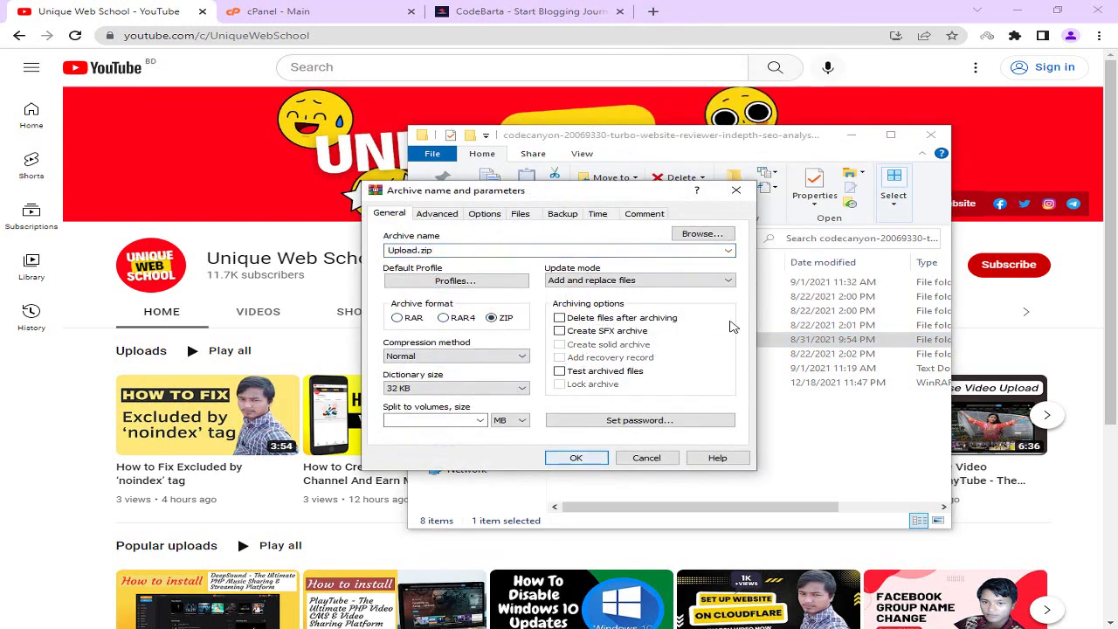
click(736, 190)
click(686, 403)
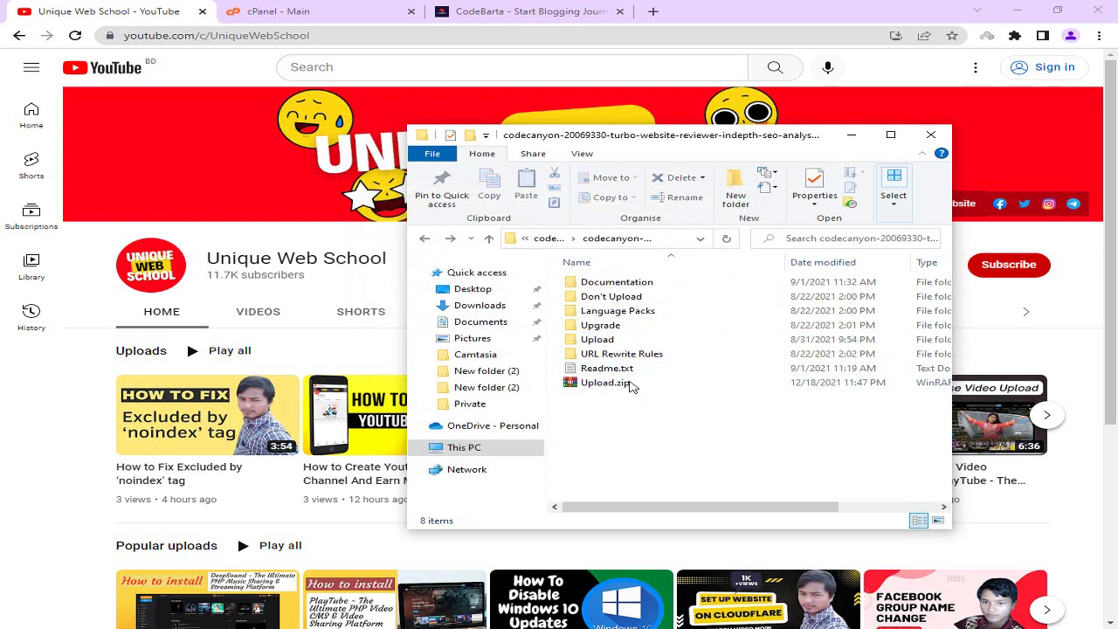
Switch to cPanel, launch its File Manager and open the facekep.com folder.
click(621, 389)
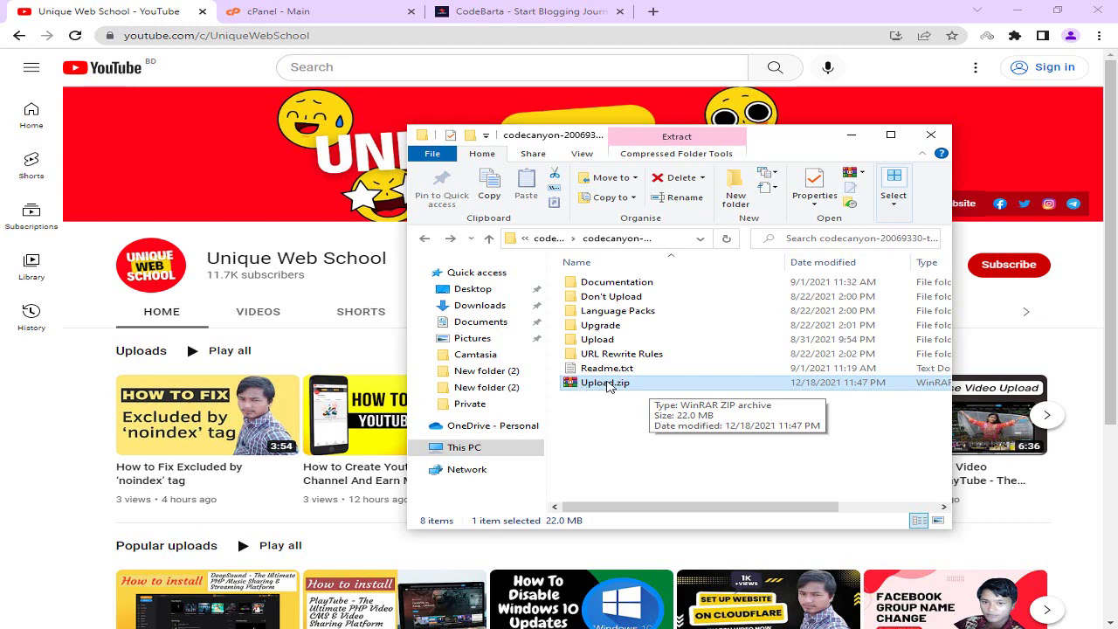
click(288, 12)
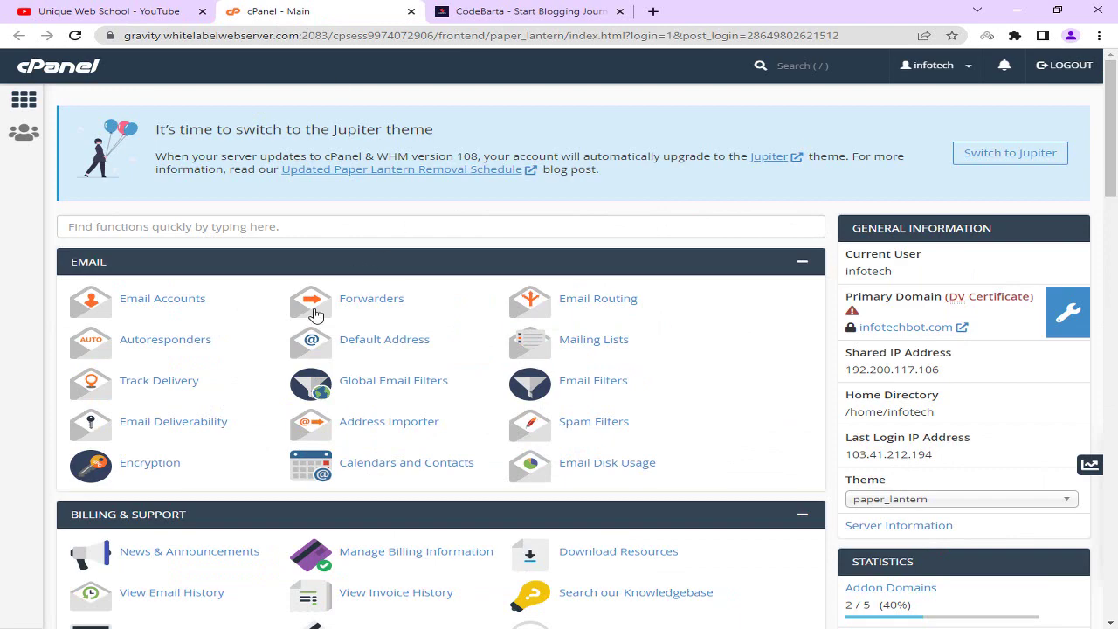
scroll(334, 292, down, 5)
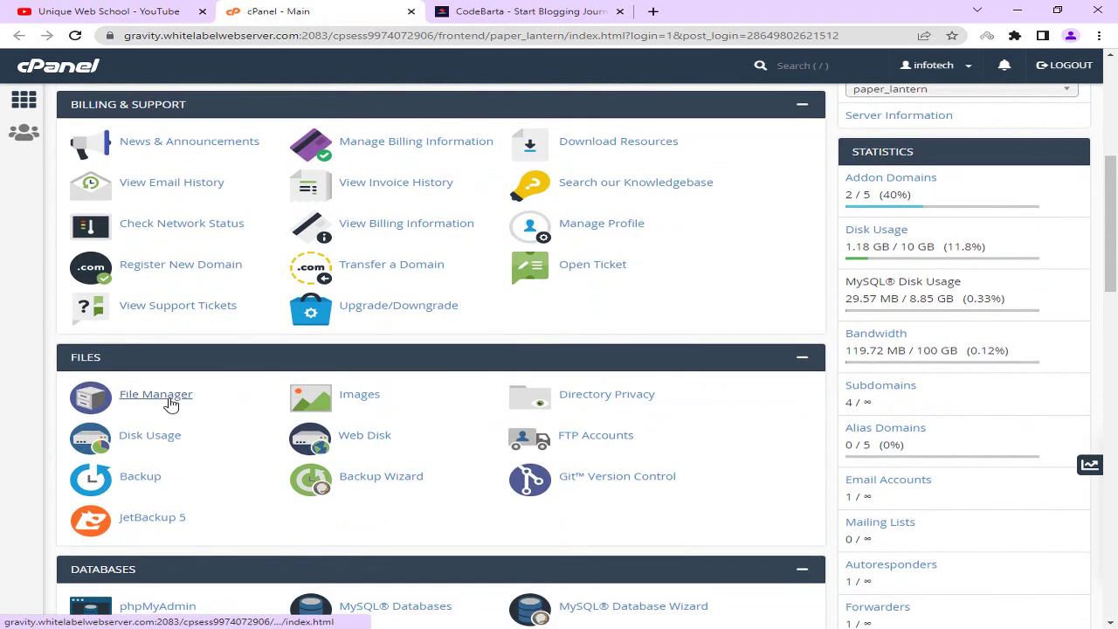
click(171, 398)
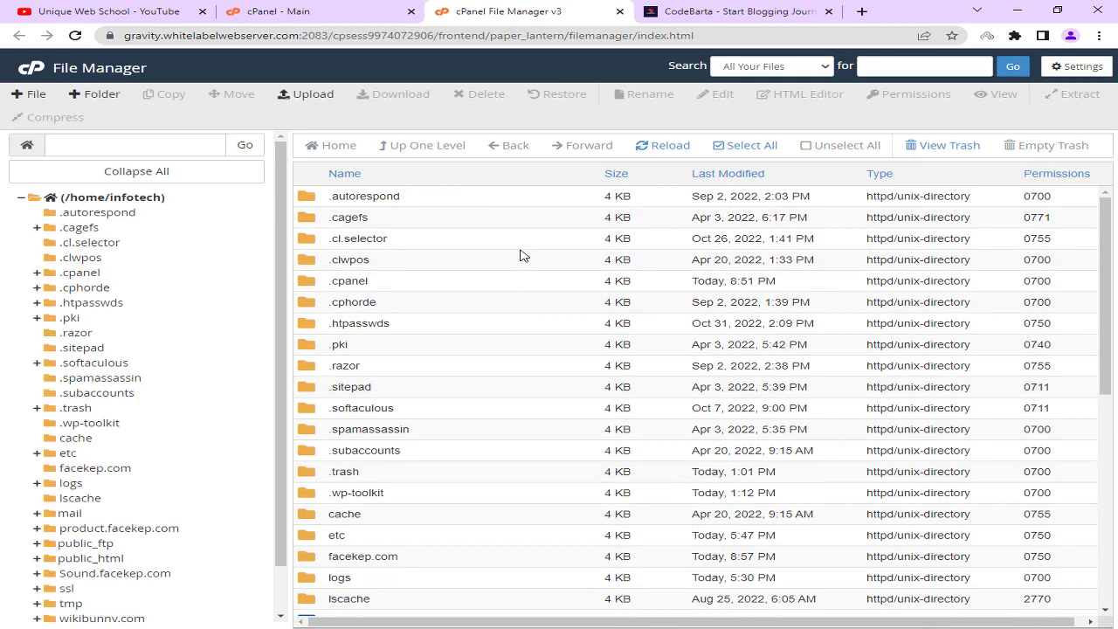
click(87, 469)
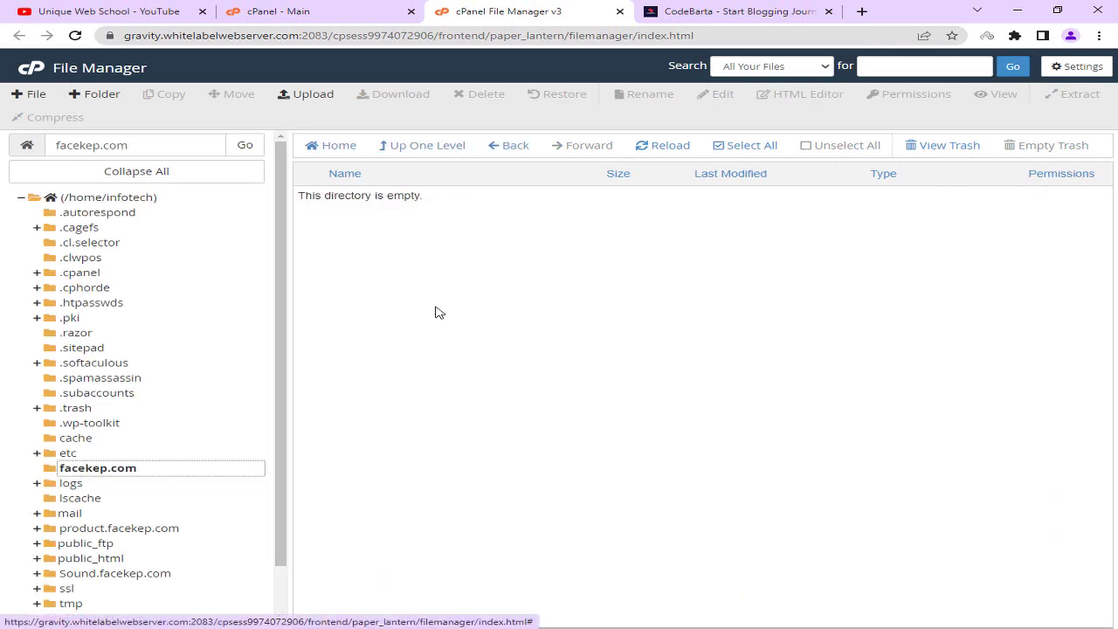
Upload the script package's Upload.zip from the extracted codecanyon-20069330 folder in Downloads to the facekep.com folder.
click(320, 94)
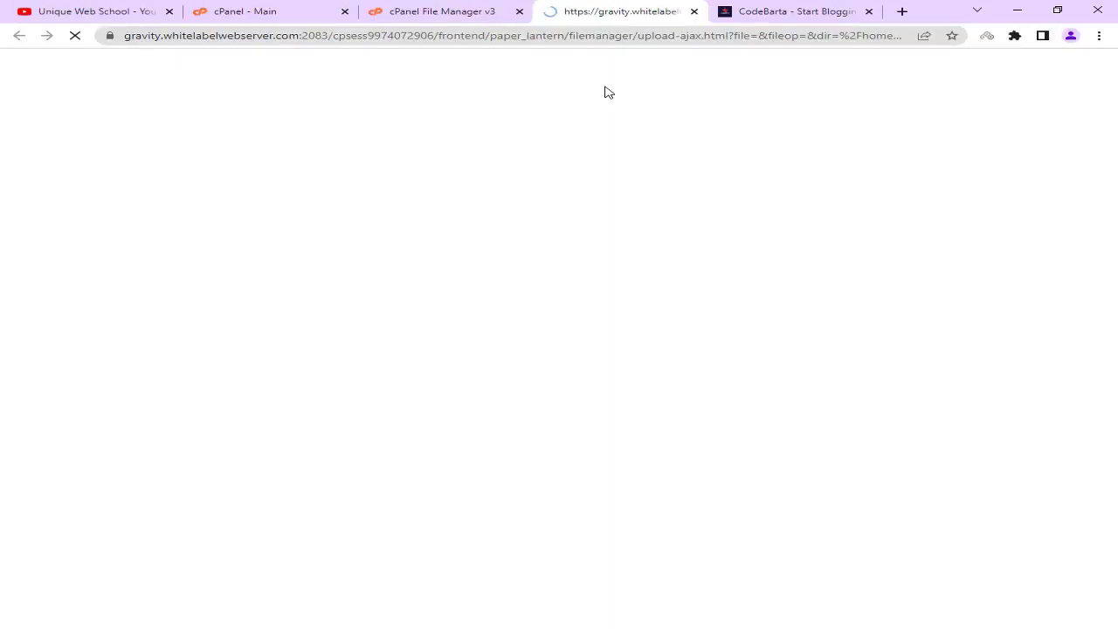
click(566, 297)
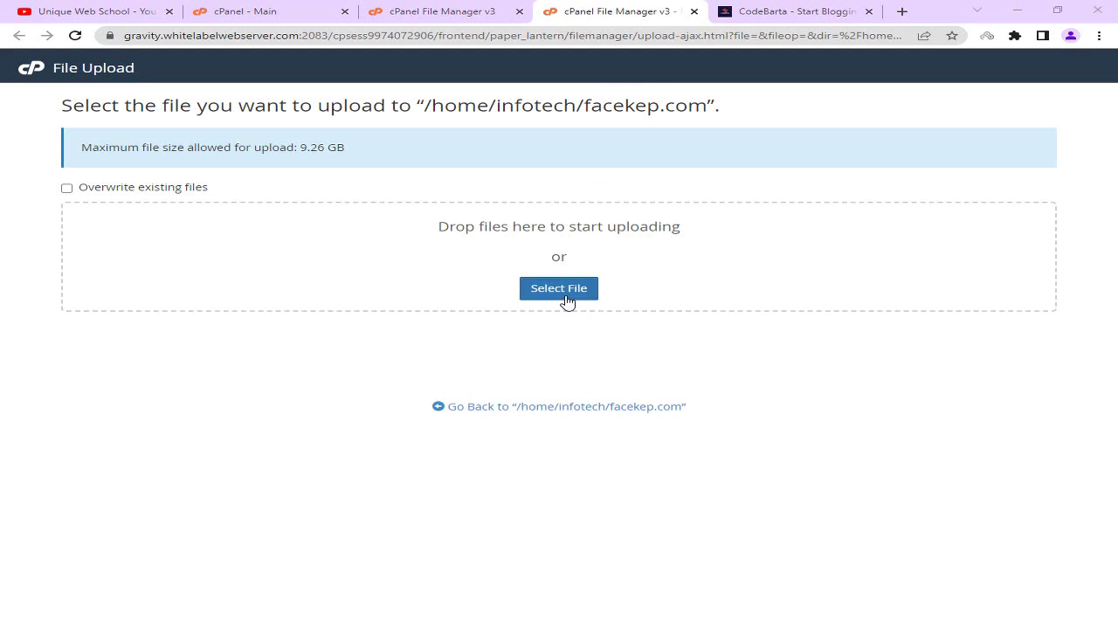
click(77, 98)
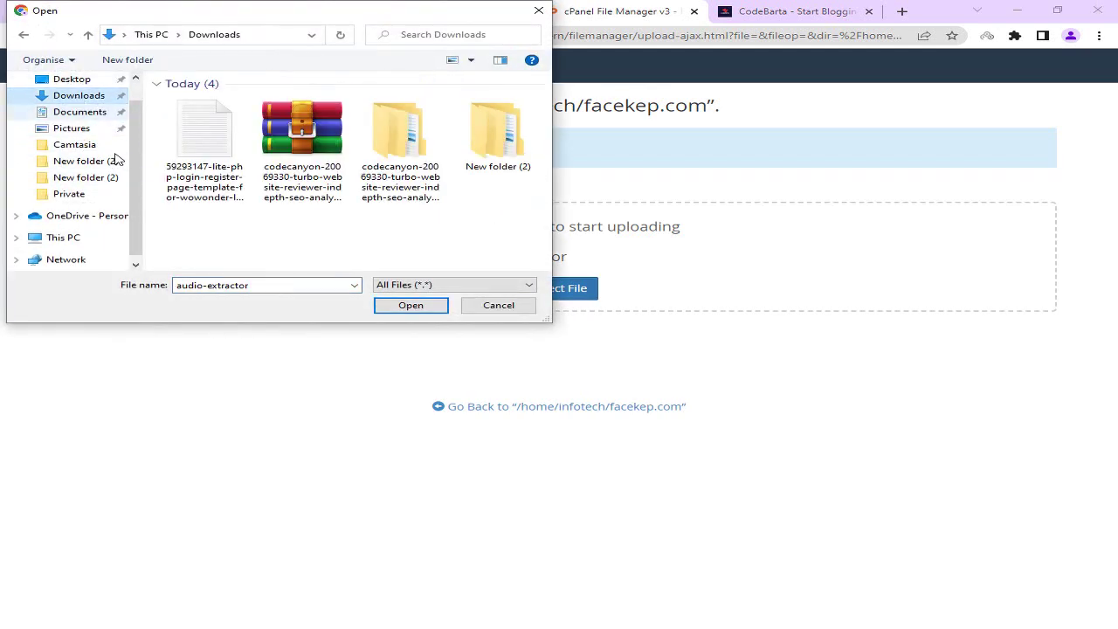
double_click(412, 154)
double_click(203, 100)
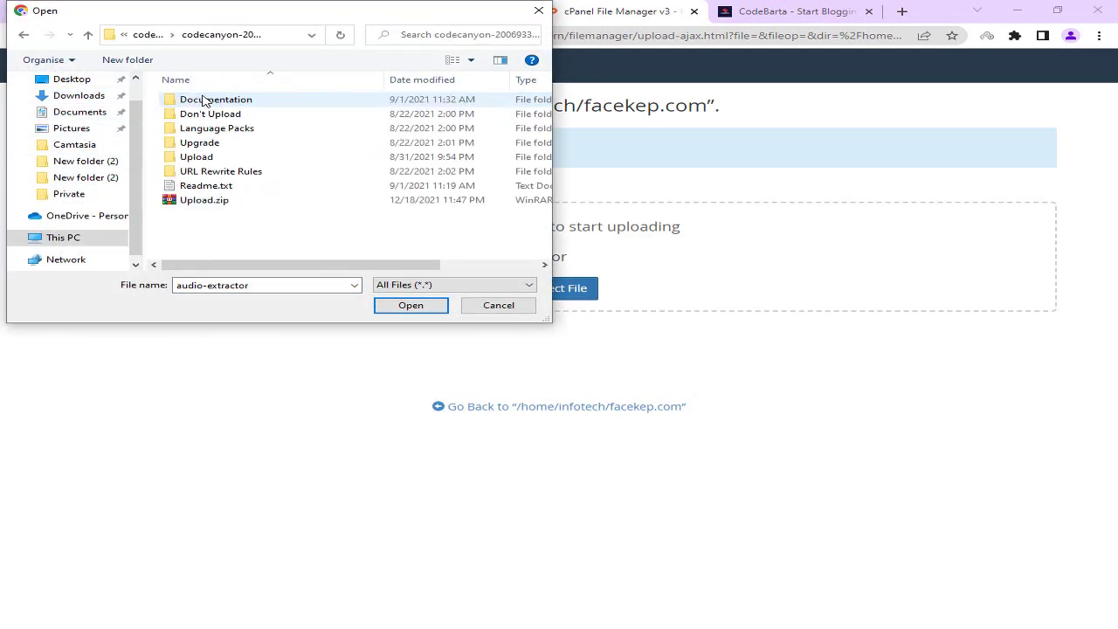
click(216, 203)
click(411, 305)
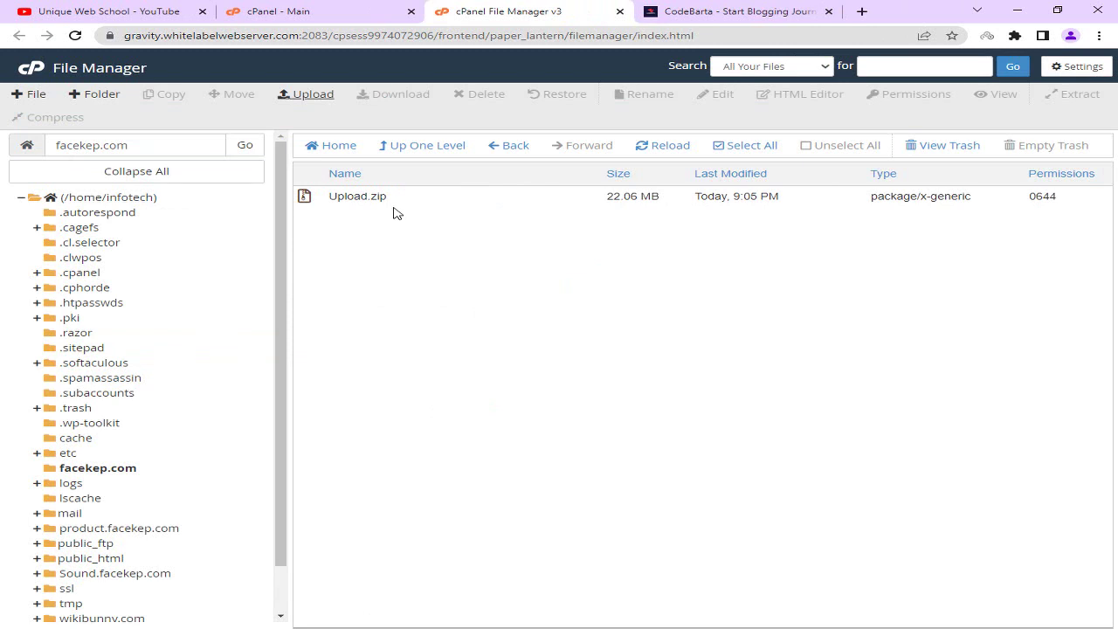
Extract Upload.zip into /facekep.com, review the extraction results to the end and dismiss them.
click(399, 208)
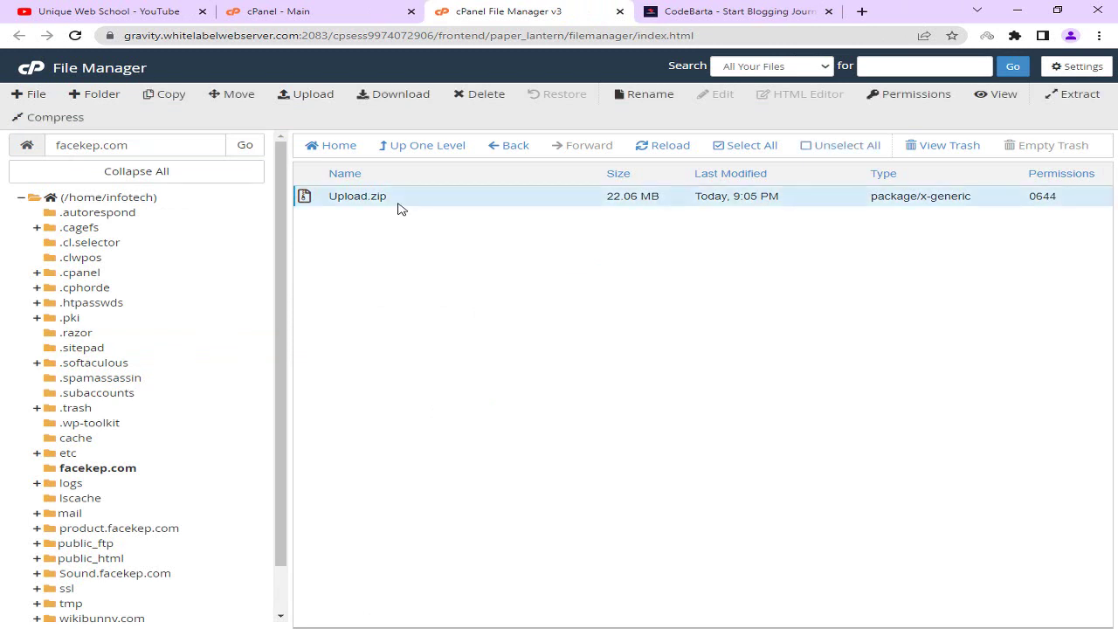
right_click(399, 208)
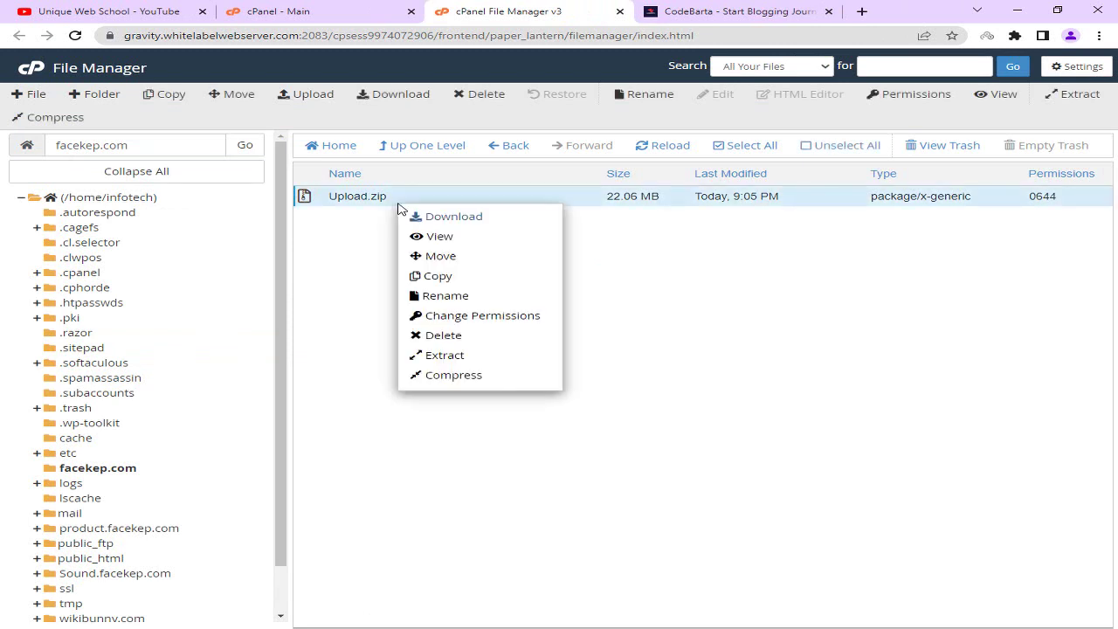
click(437, 356)
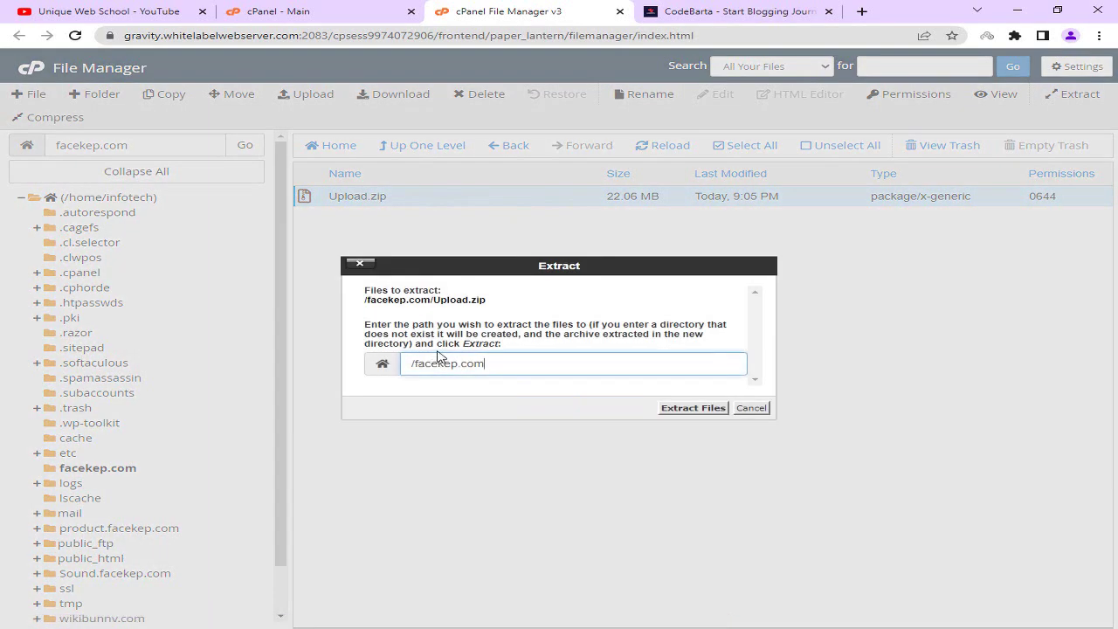
click(699, 410)
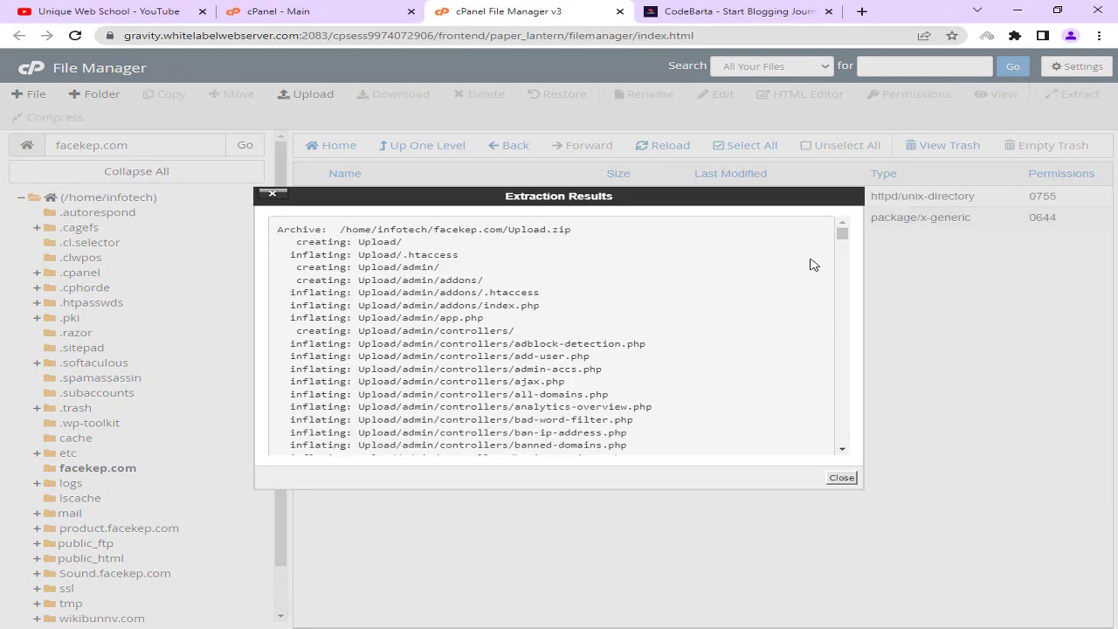
drag(842, 234, 843, 444)
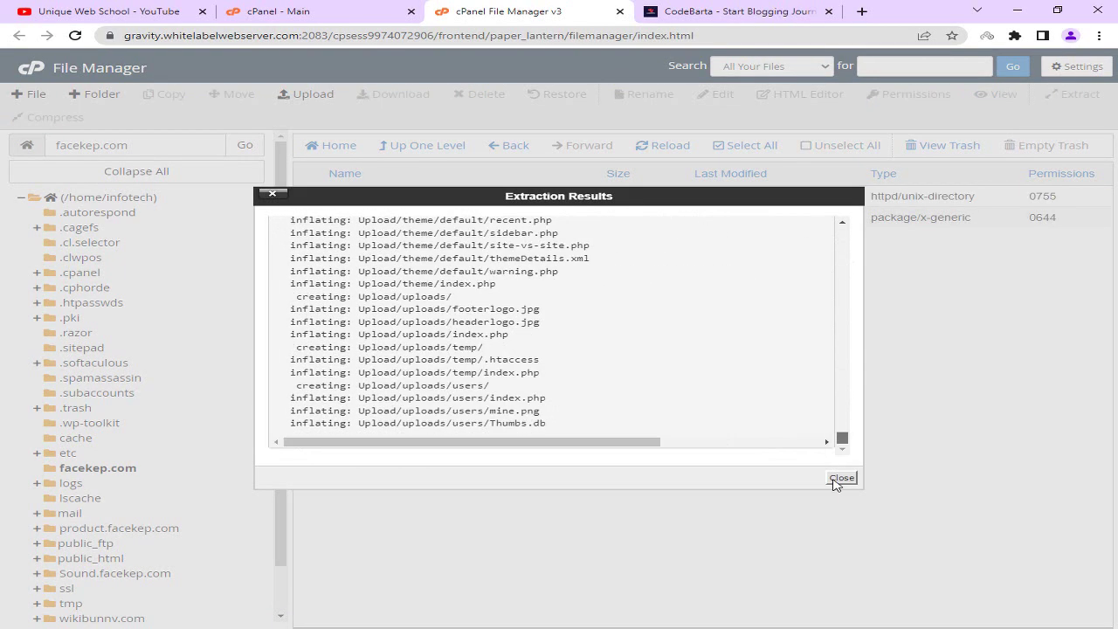
click(841, 480)
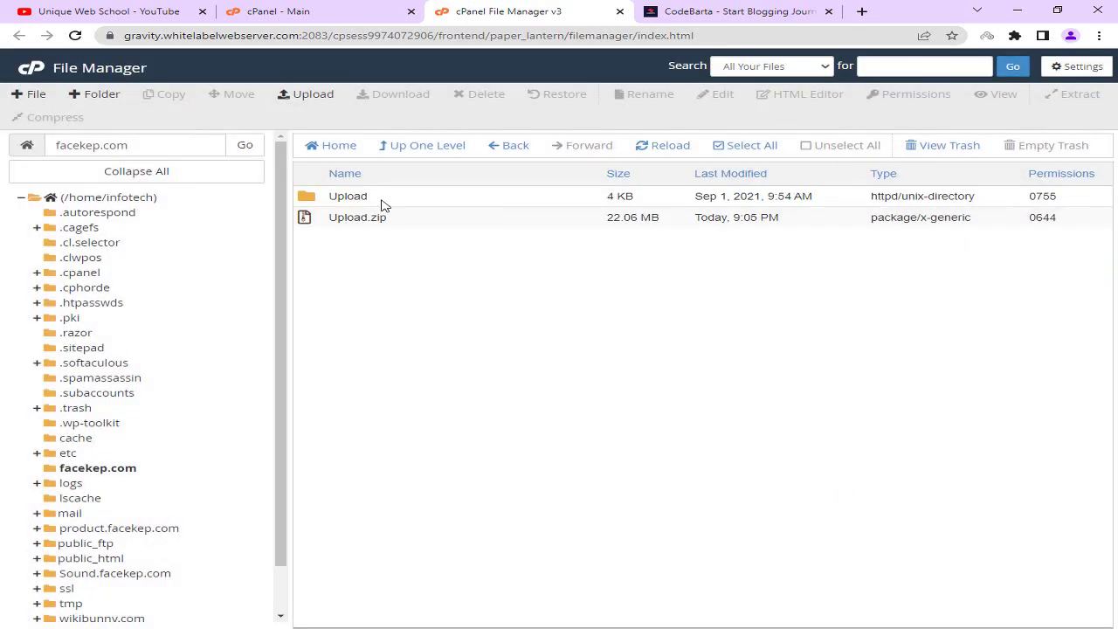
Move everything inside the extracted Upload folder up to /facekep.com/.
double_click(382, 203)
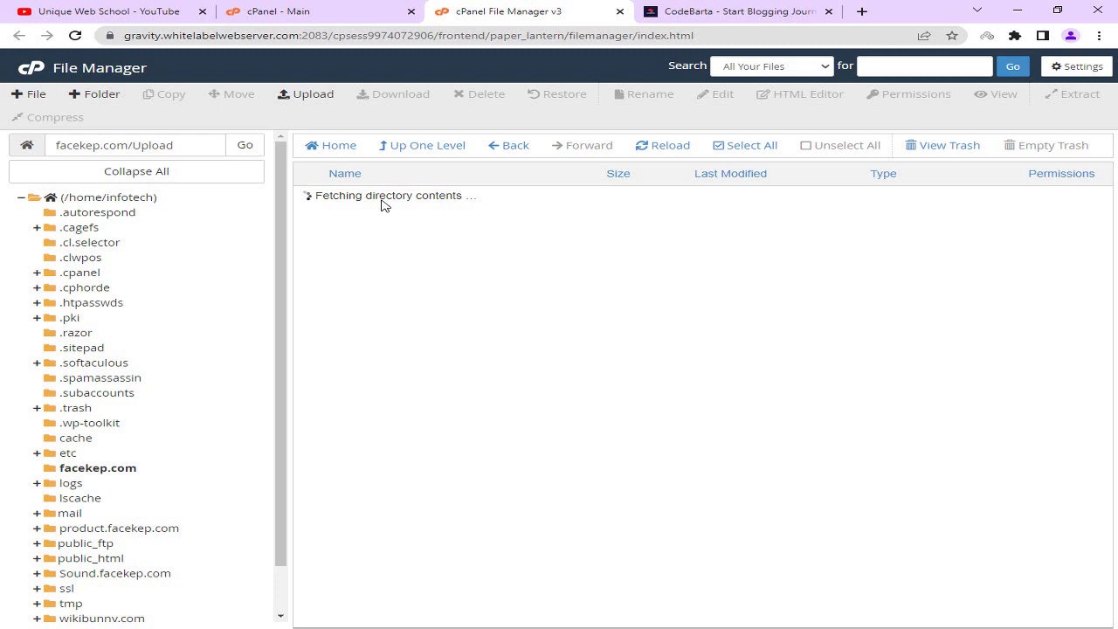
click(724, 147)
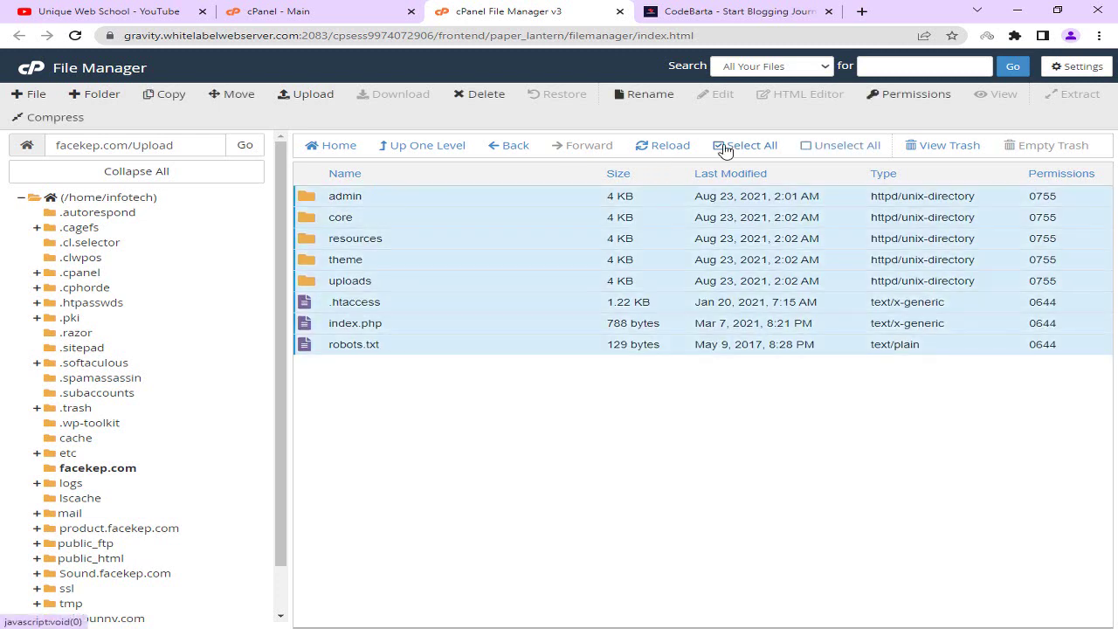
right_click(438, 214)
click(456, 218)
drag(488, 387, 541, 390)
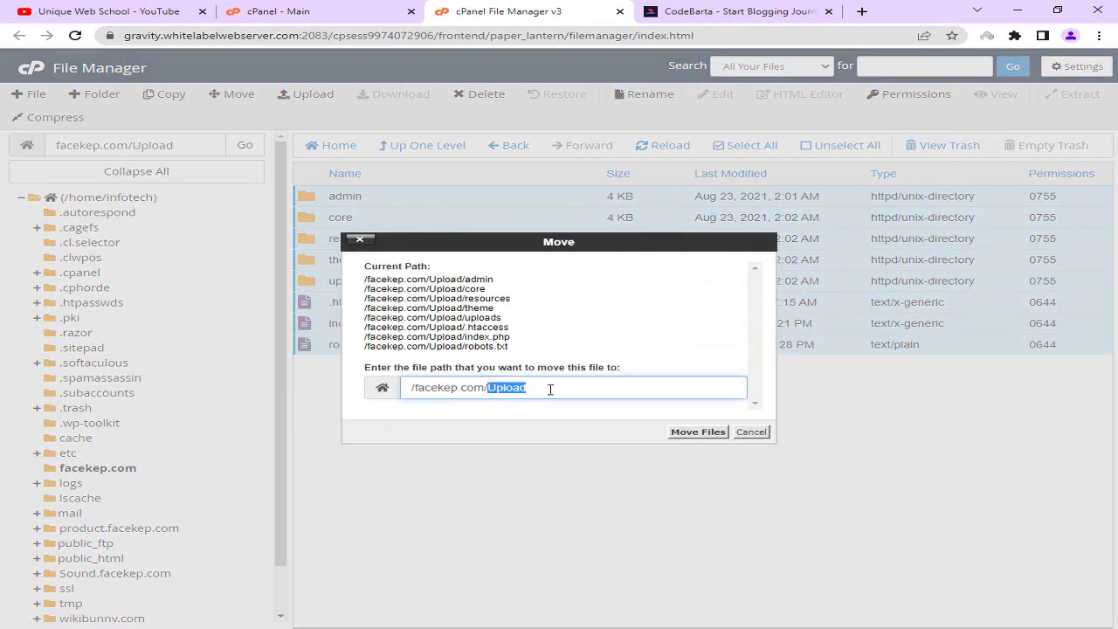
key(BackSpace)
click(697, 431)
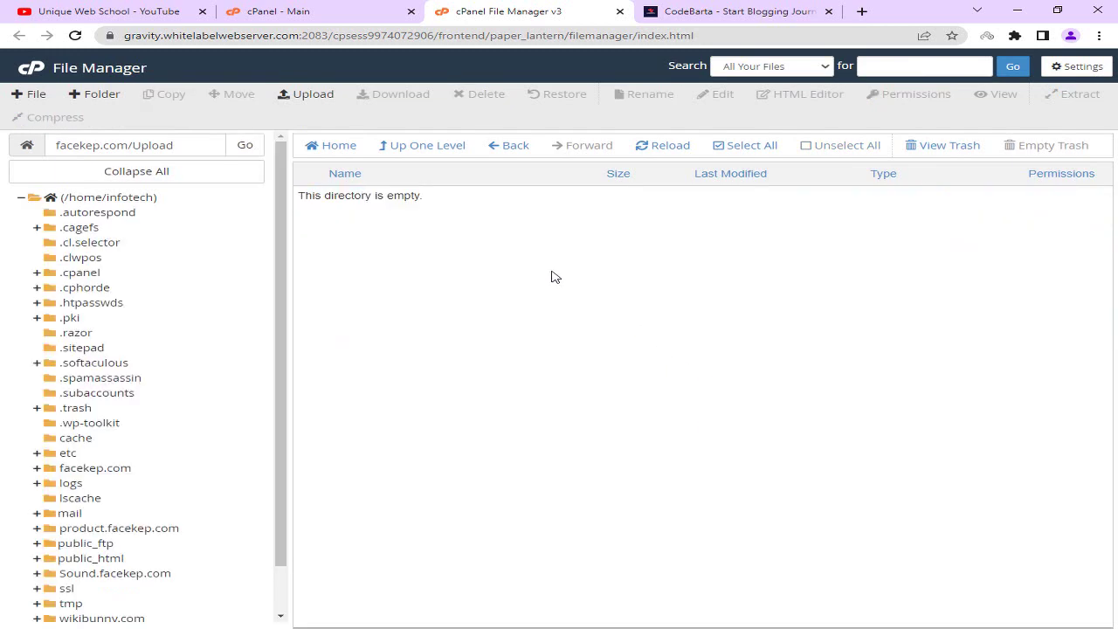
Return to the facekep.com folder and open the facekep.com website in a new browser tab.
click(93, 470)
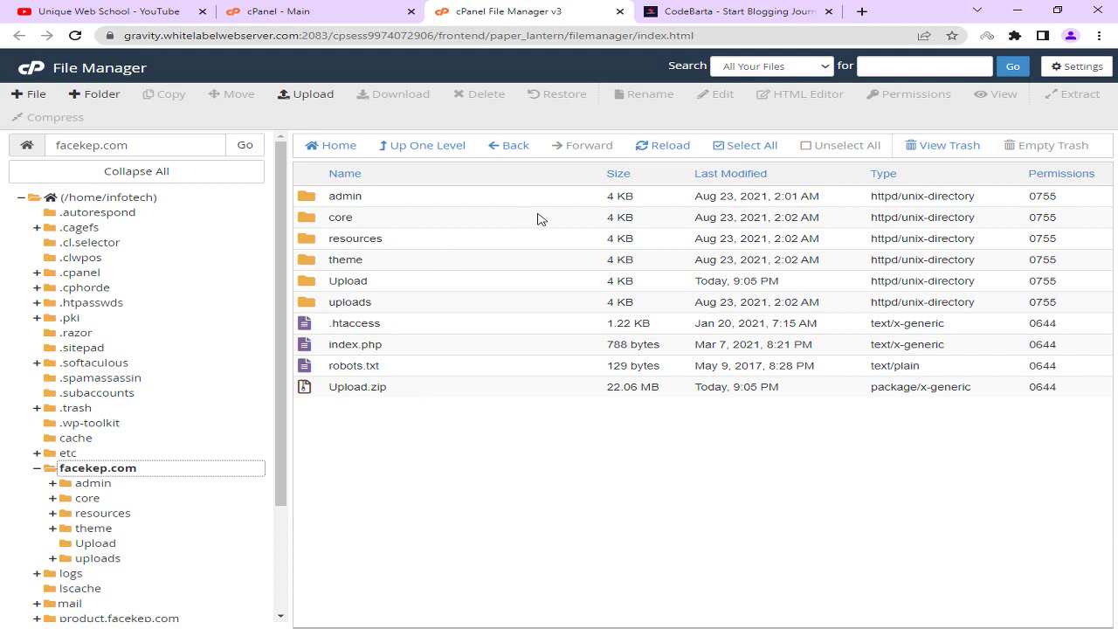
double_click(162, 146)
right_click(106, 142)
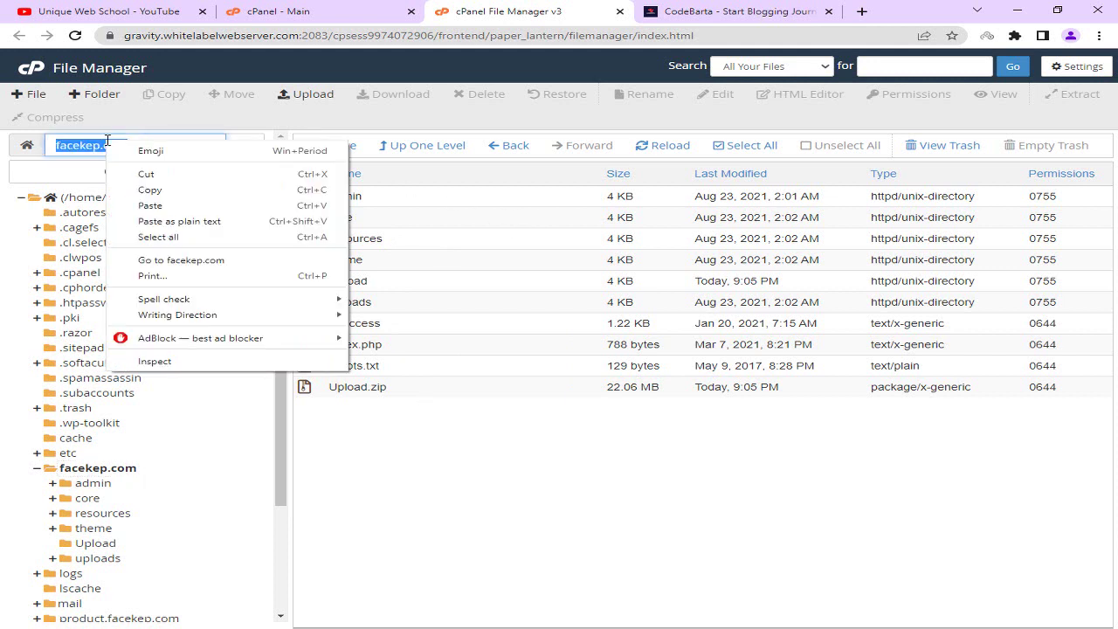
click(207, 261)
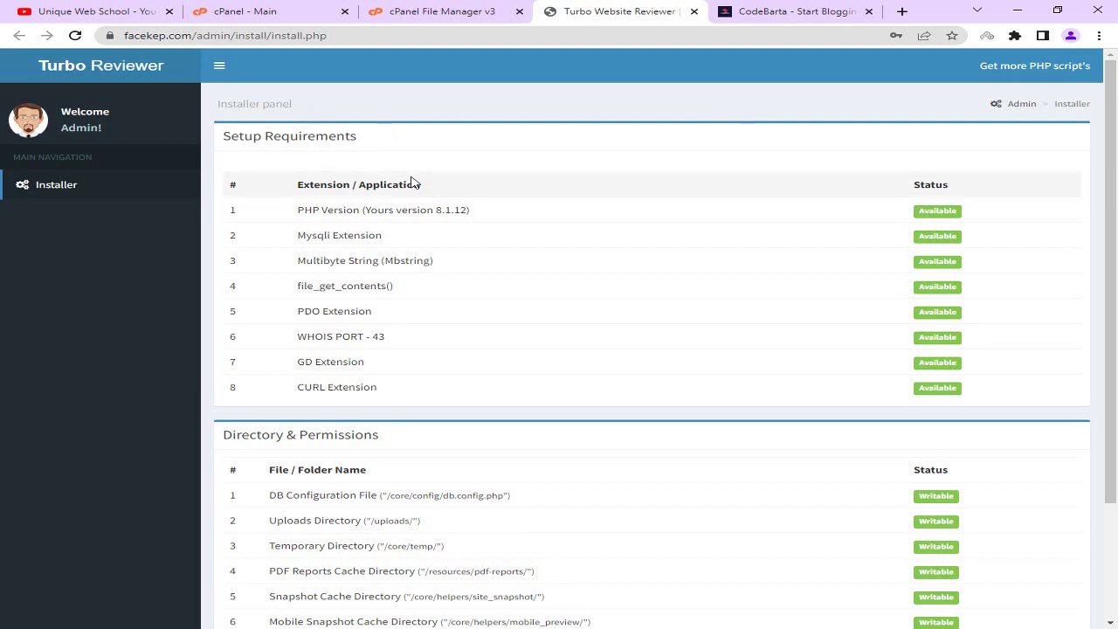
Review the installer's setup requirements and directory permissions, and continue to the database connection form.
drag(344, 212, 454, 211)
click(454, 212)
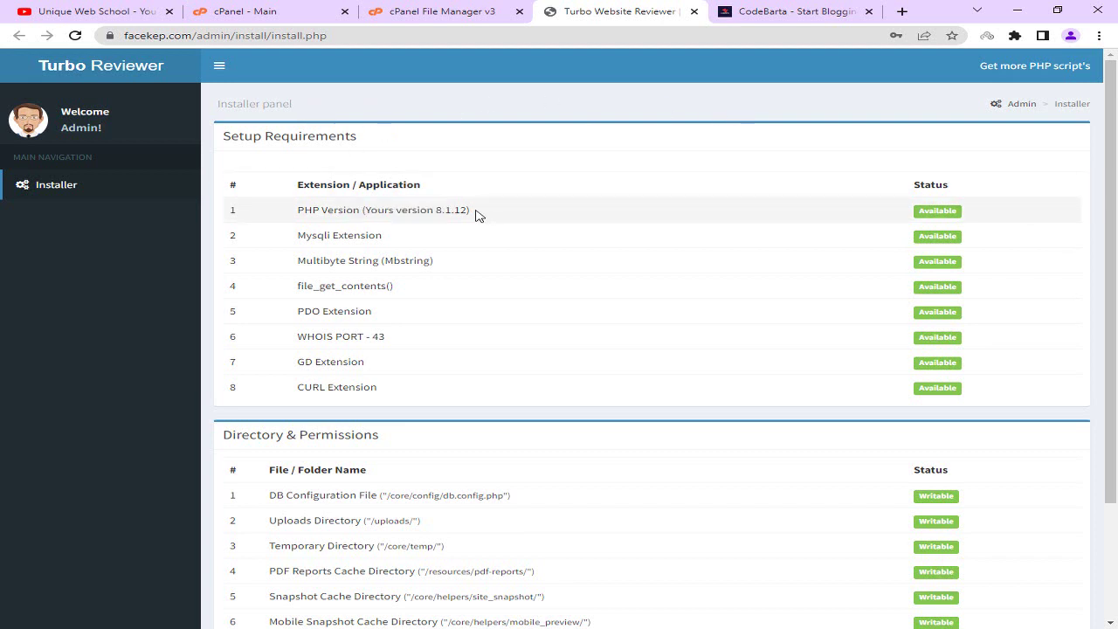
scroll(422, 240, down, 3)
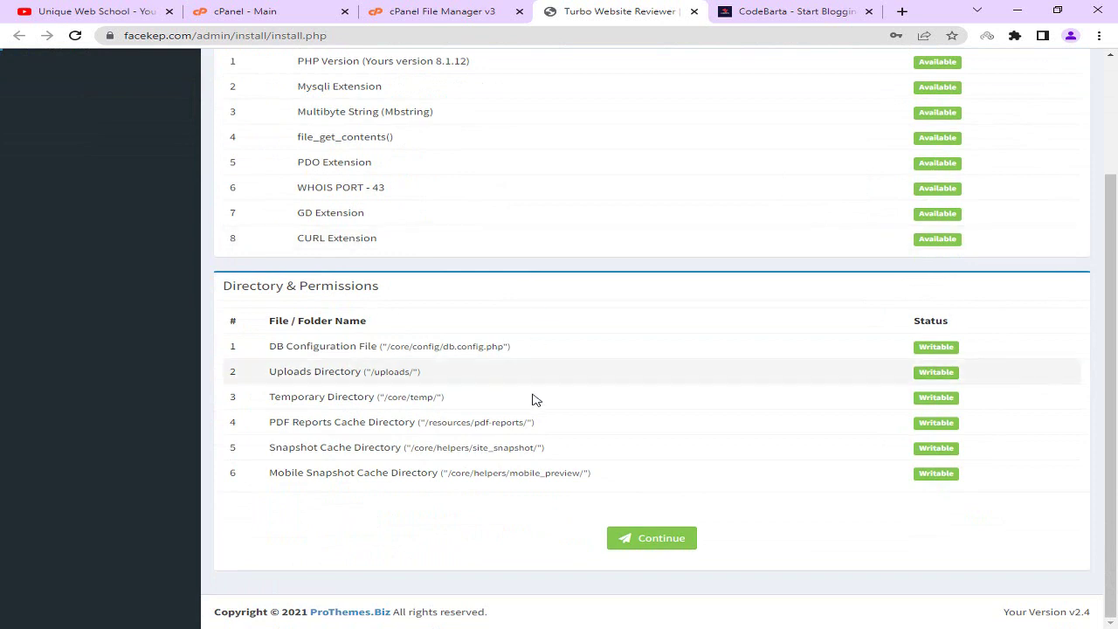
click(652, 539)
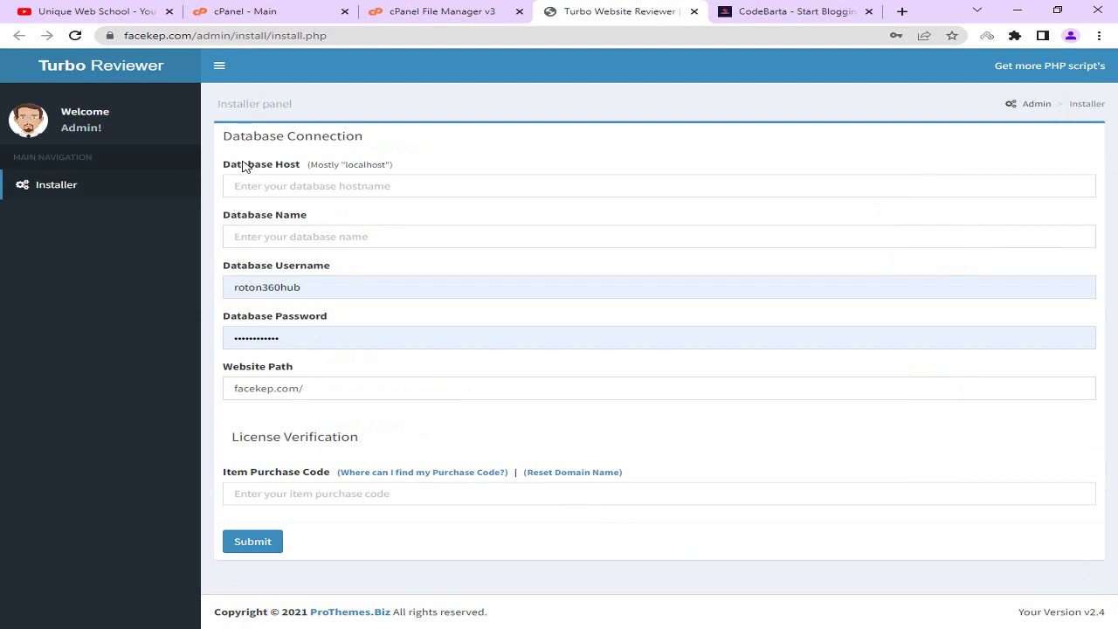
Copy the suggested host name from the Database Host hint and set the database host to localhost.
drag(303, 163, 328, 163)
click(357, 163)
double_click(357, 164)
right_click(357, 164)
click(384, 173)
click(321, 186)
right_click(321, 186)
click(367, 286)
click(330, 219)
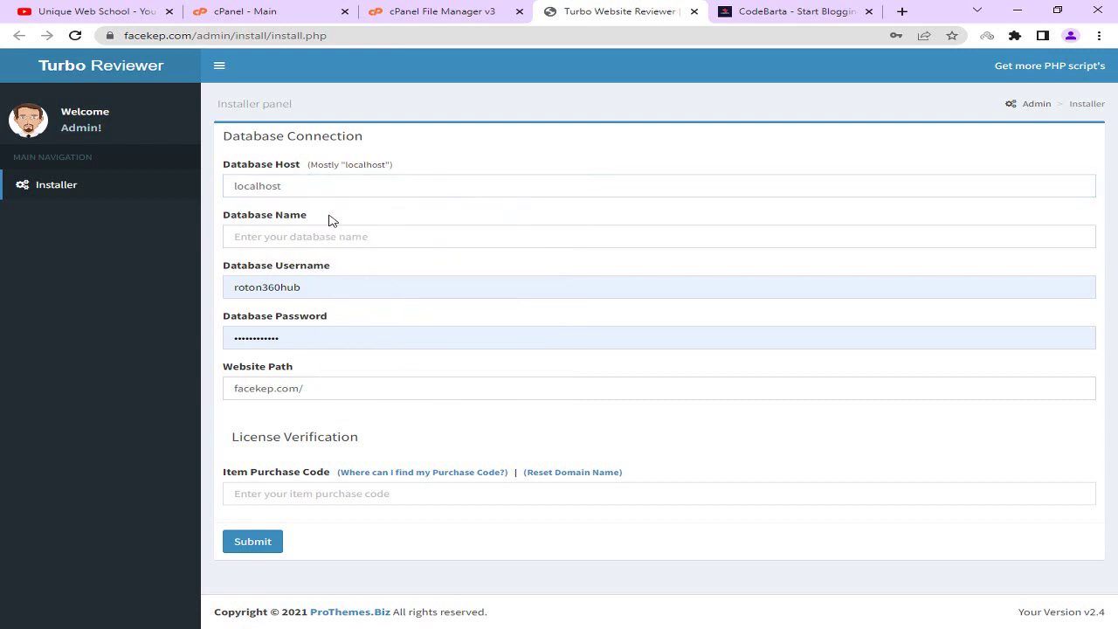
Clear the autofilled database username and database password from the installer form.
drag(222, 268, 335, 282)
double_click(263, 291)
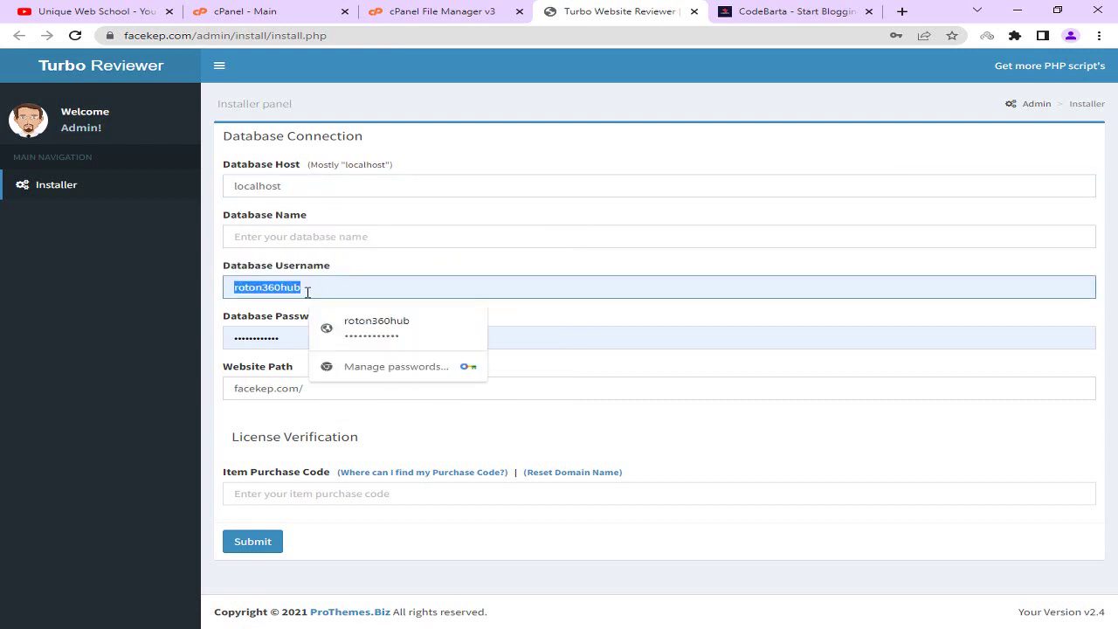
key(Delete)
click(297, 334)
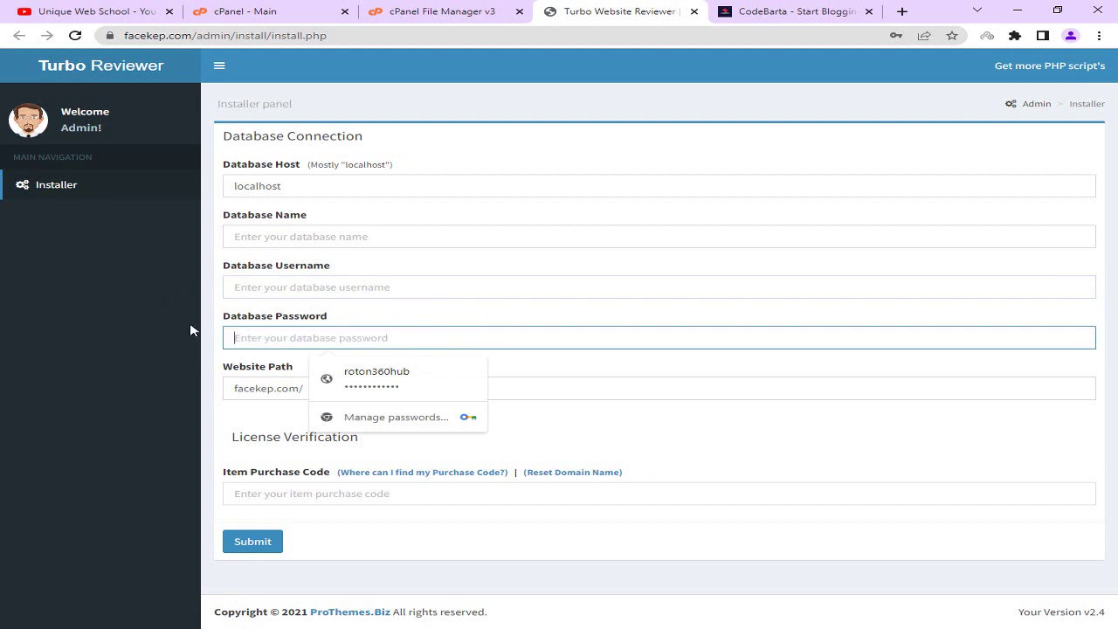
click(347, 317)
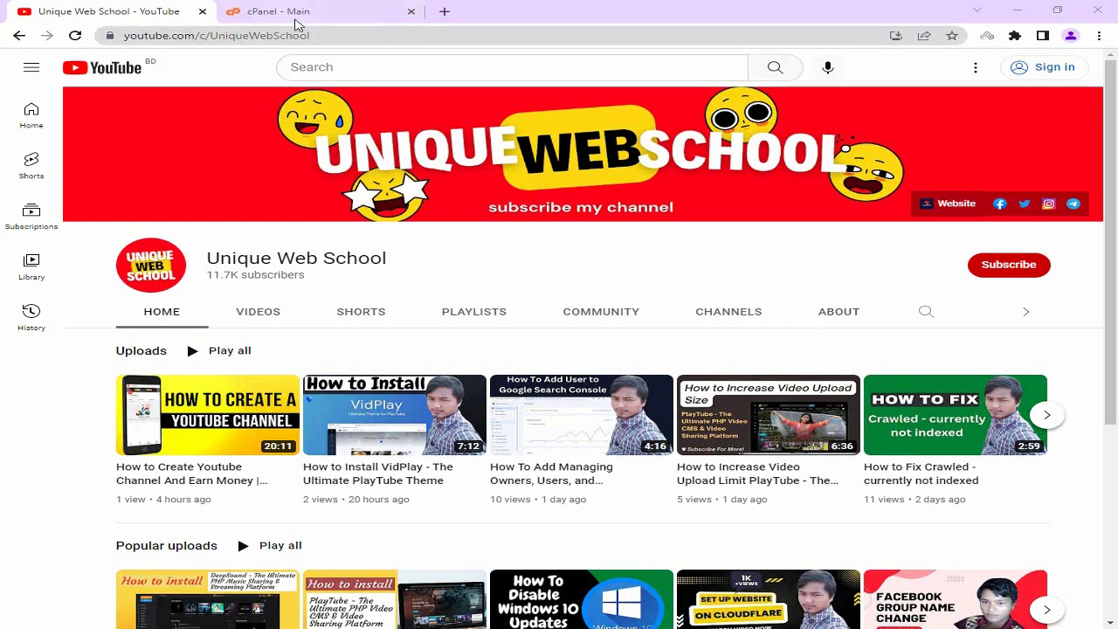
Switch to cPanel and open the MySQL Databases page at its Create New Database section.
click(298, 14)
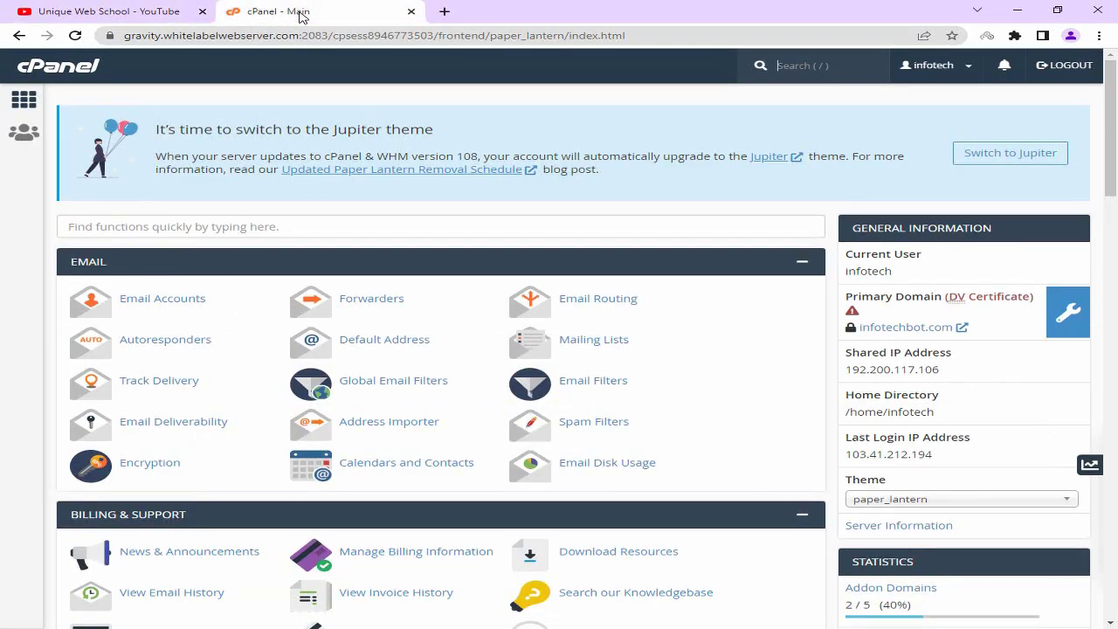
scroll(256, 231, down, 3)
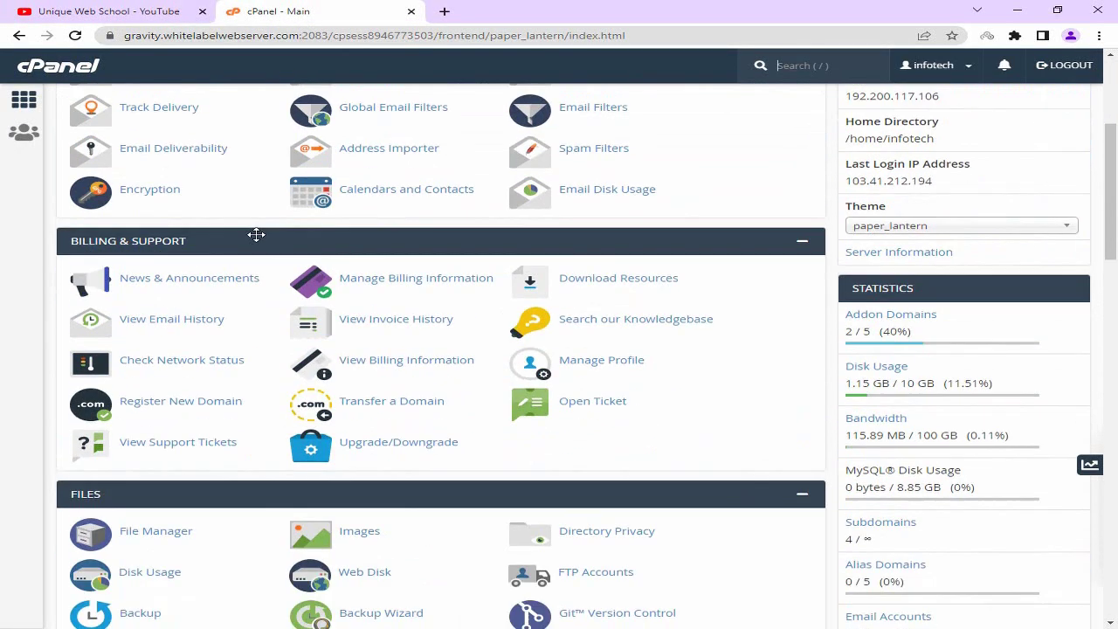
scroll(256, 232, down, 5)
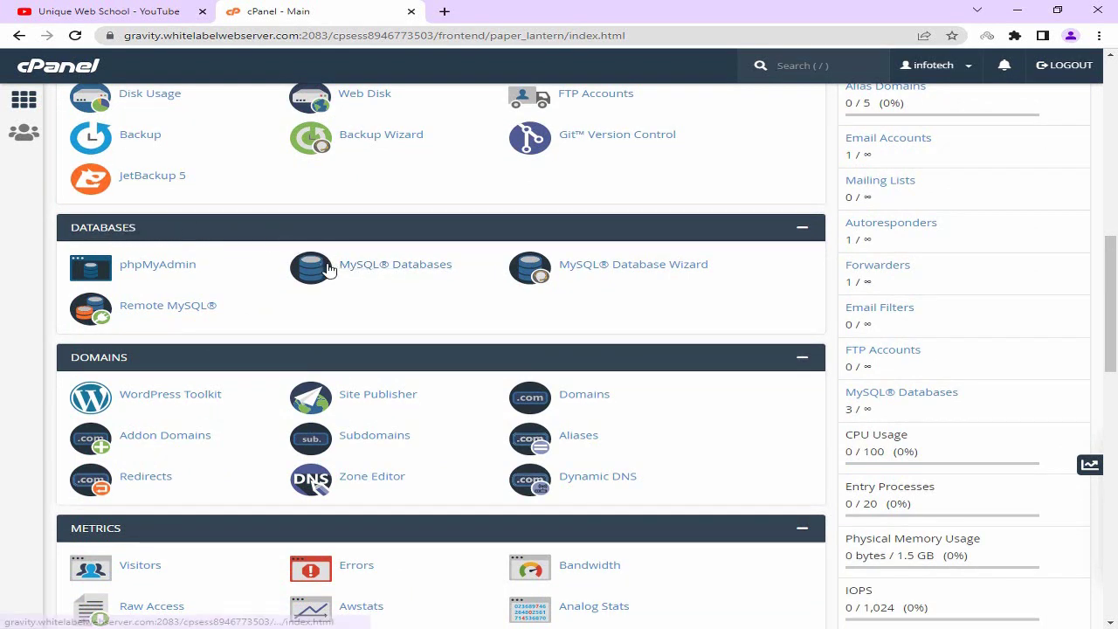
click(384, 273)
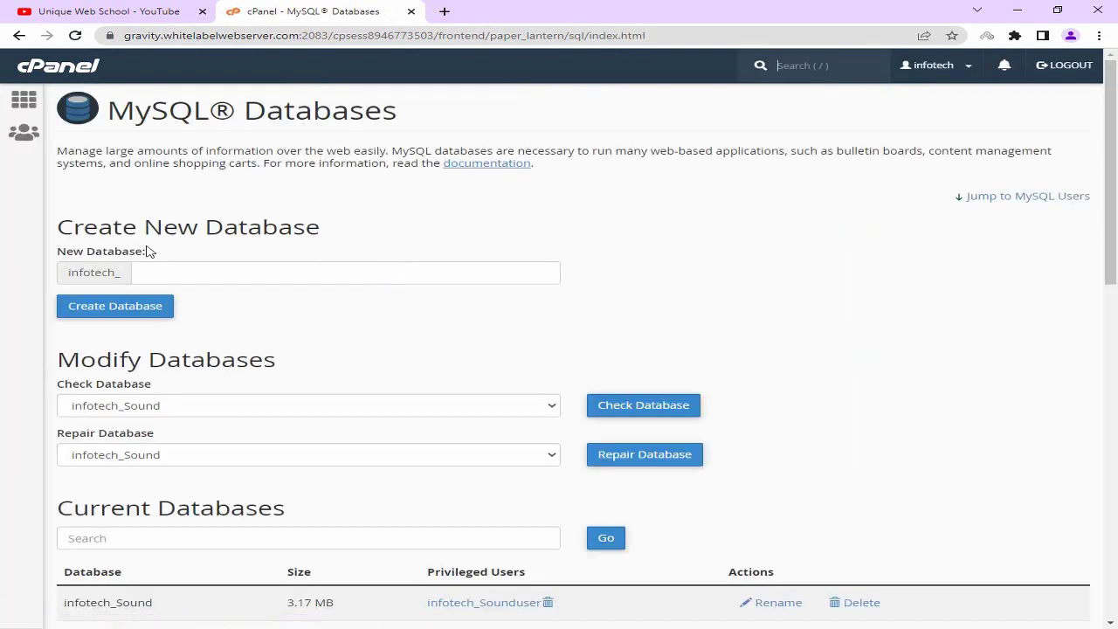
drag(96, 229, 254, 229)
click(312, 228)
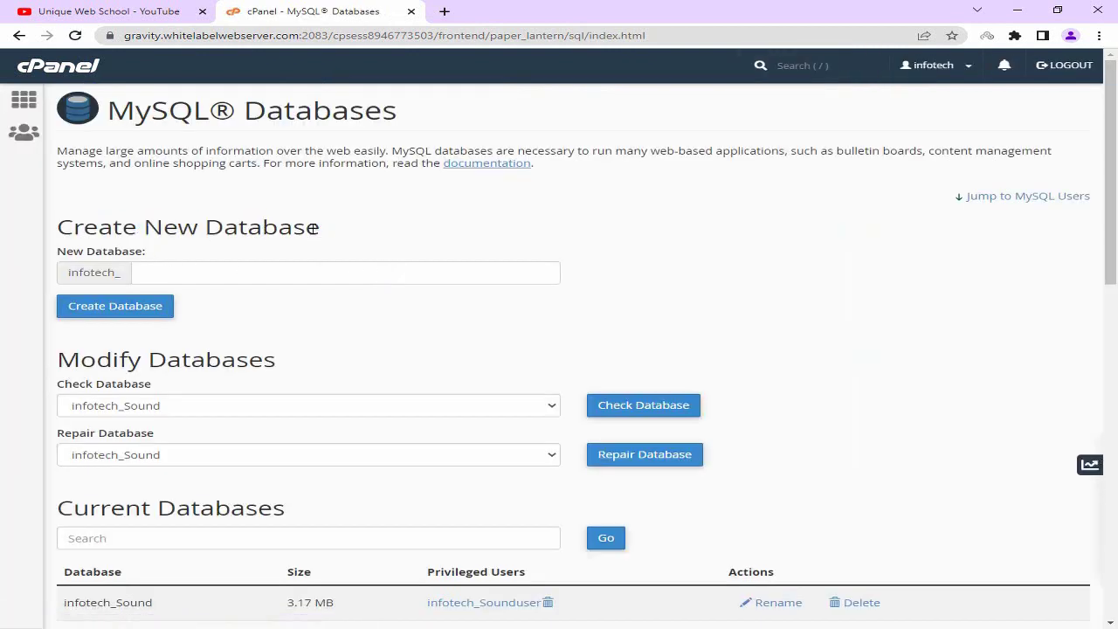
Search Google for codebarta and copy the name CodeBarta from the site's result title.
click(218, 274)
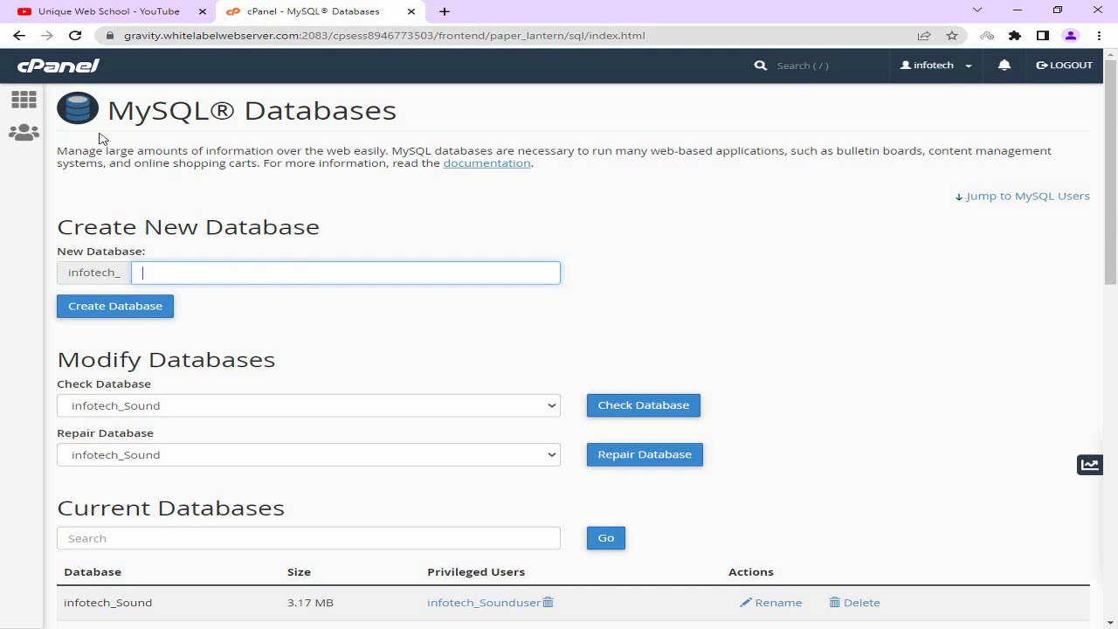
click(445, 11)
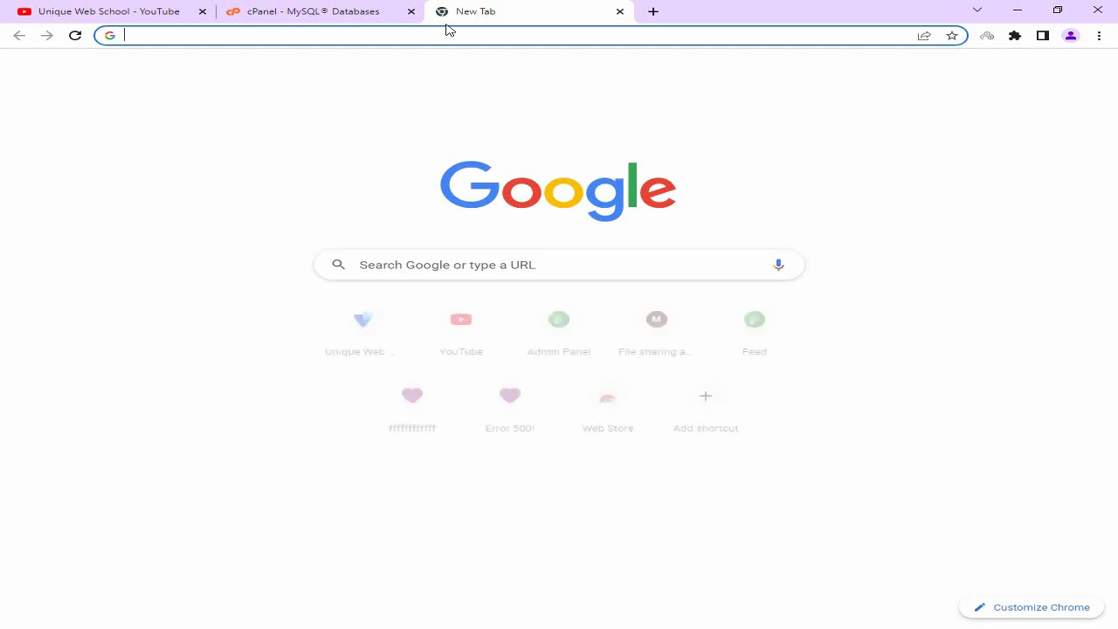
text(c)
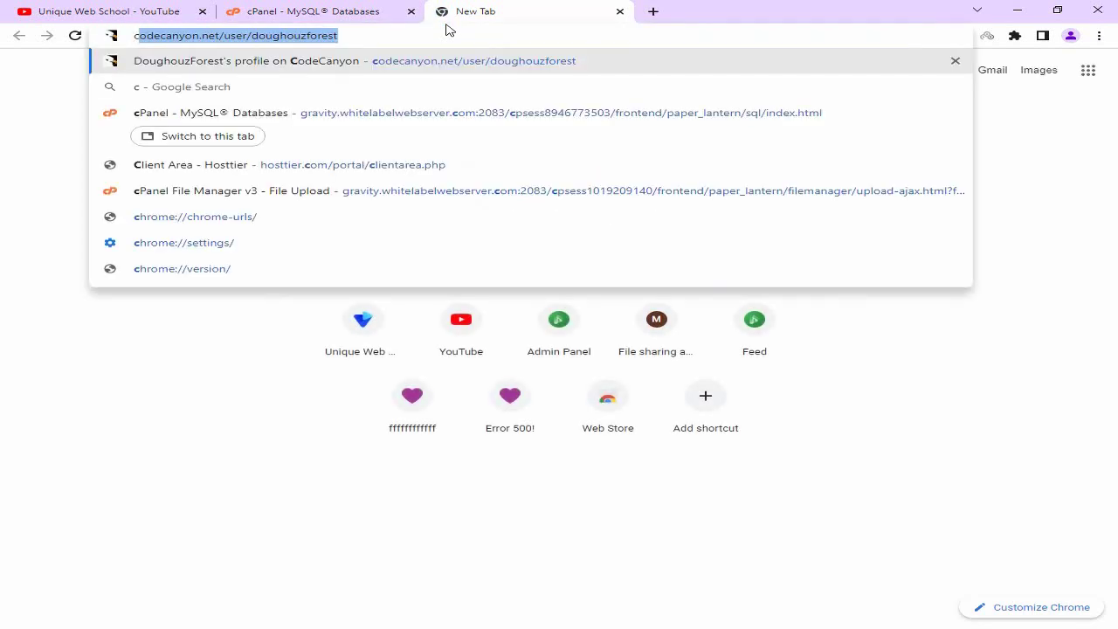
text(ode)
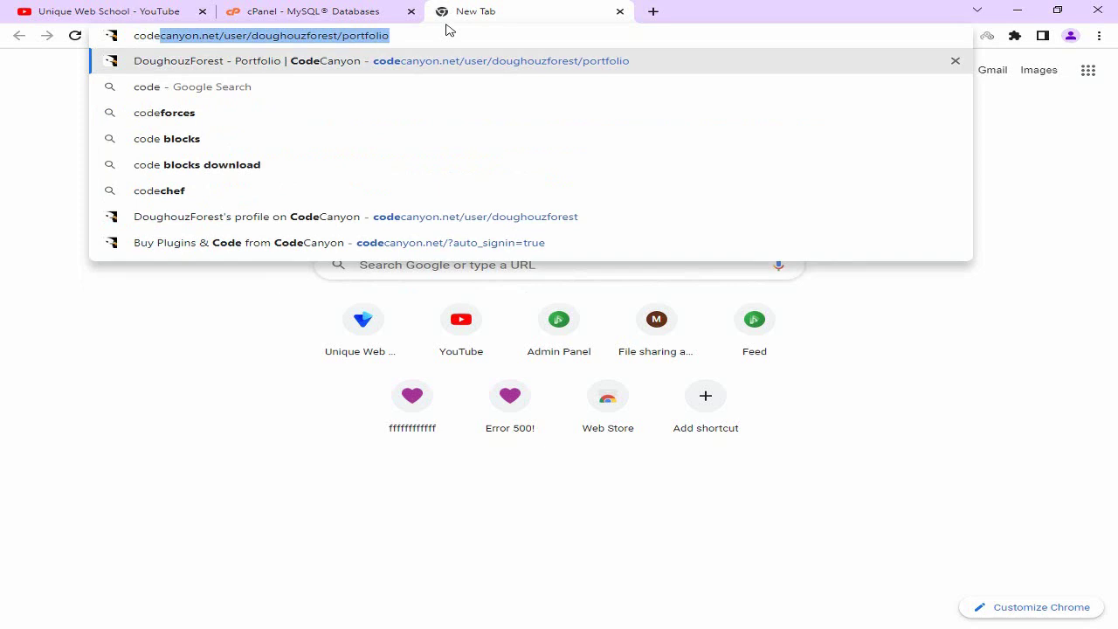
text(barta)
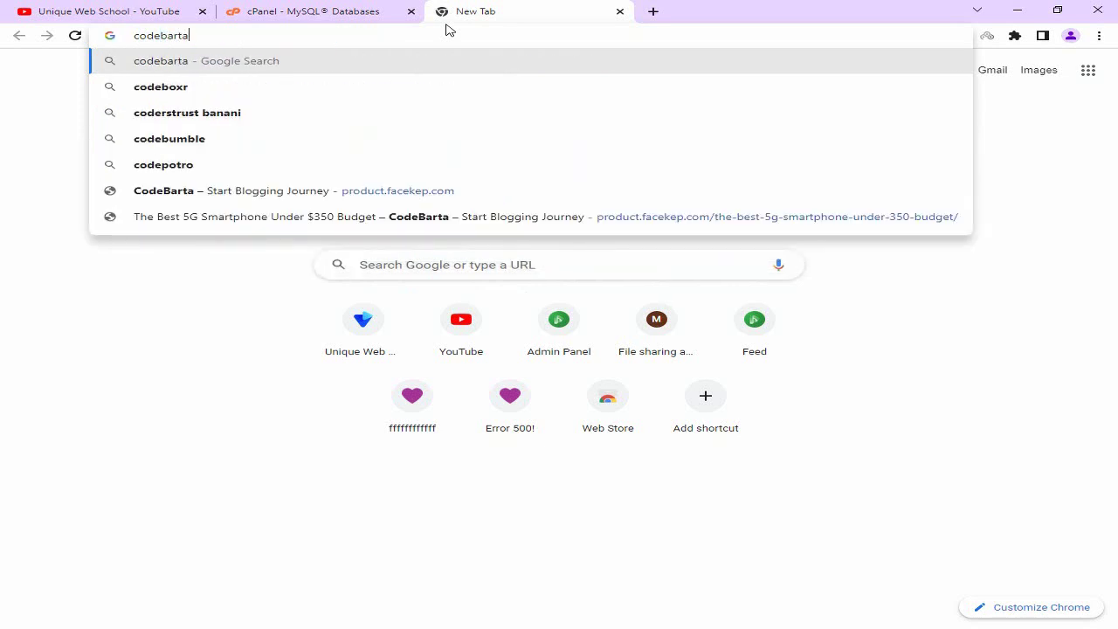
key(Return)
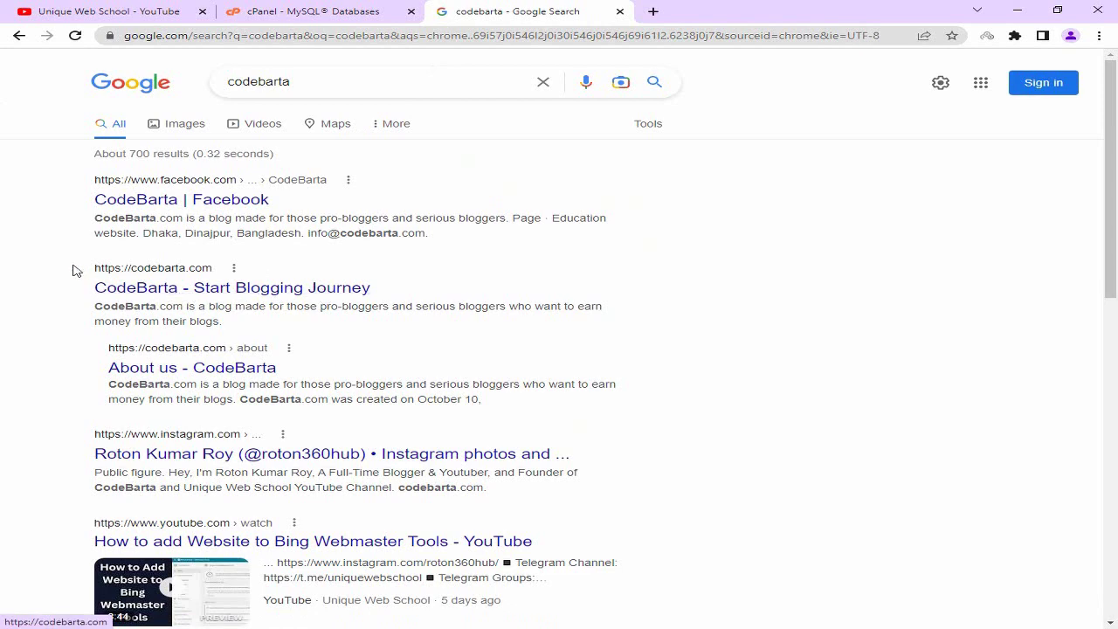
drag(78, 288, 151, 290)
right_click(150, 289)
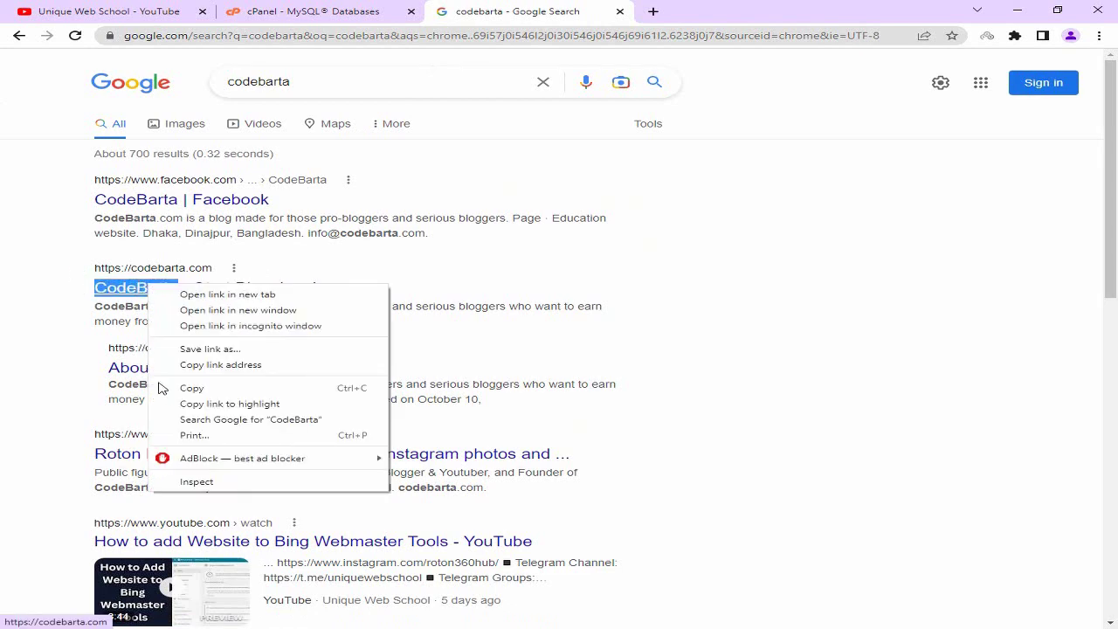
click(199, 389)
Create a new MySQL database named CodeBarta in cPanel and return to the MySQL Databases page.
click(87, 9)
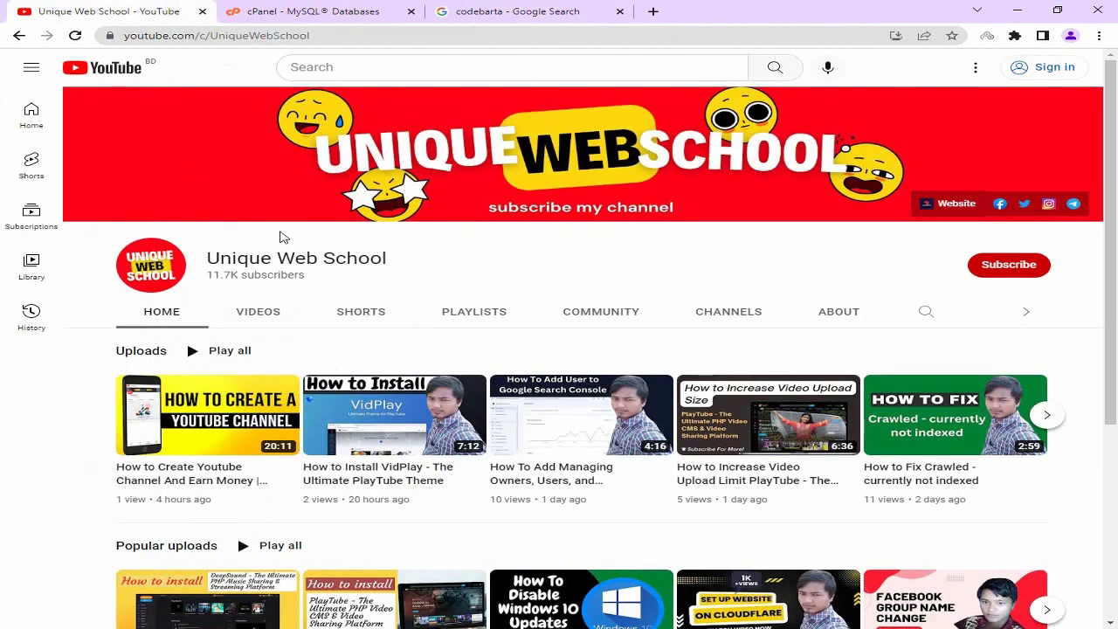
click(315, 12)
key(ctrl+v)
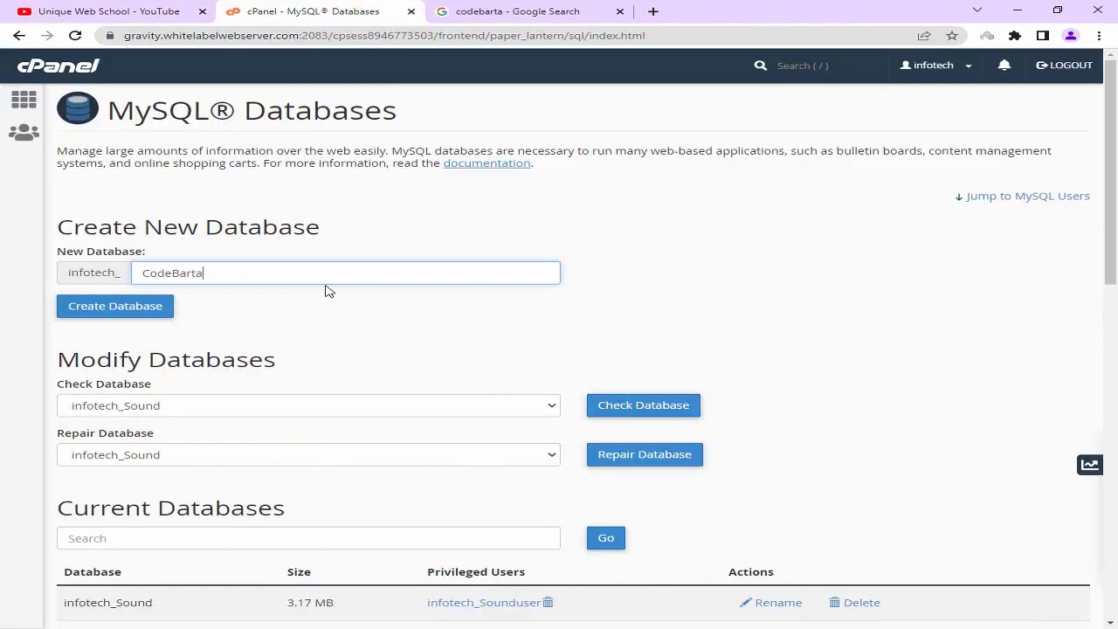
click(308, 302)
double_click(236, 277)
click(240, 276)
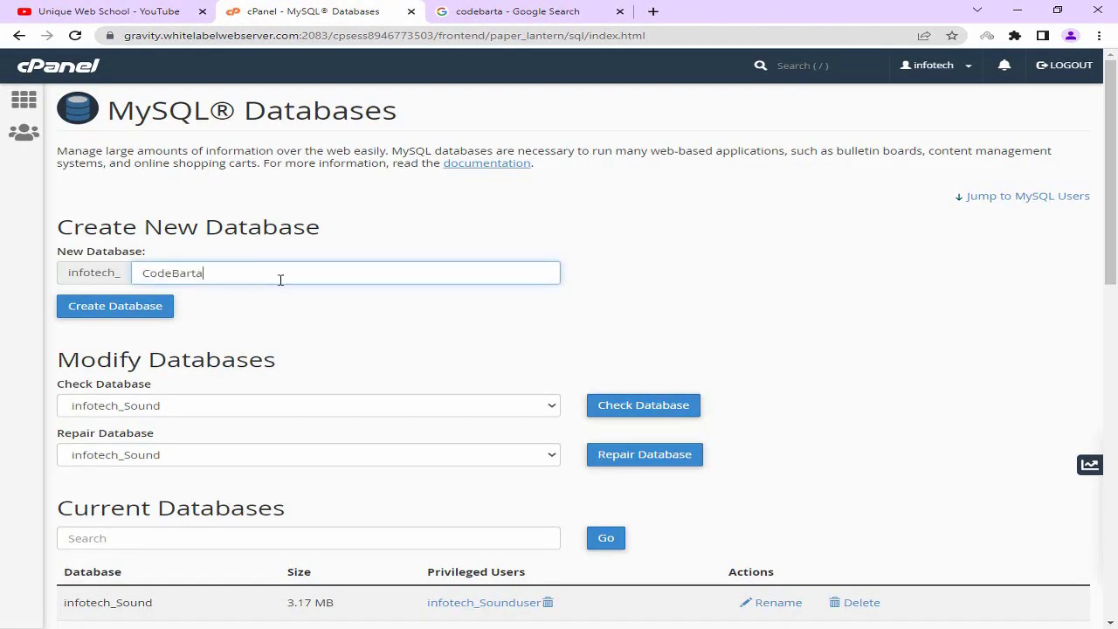
click(100, 313)
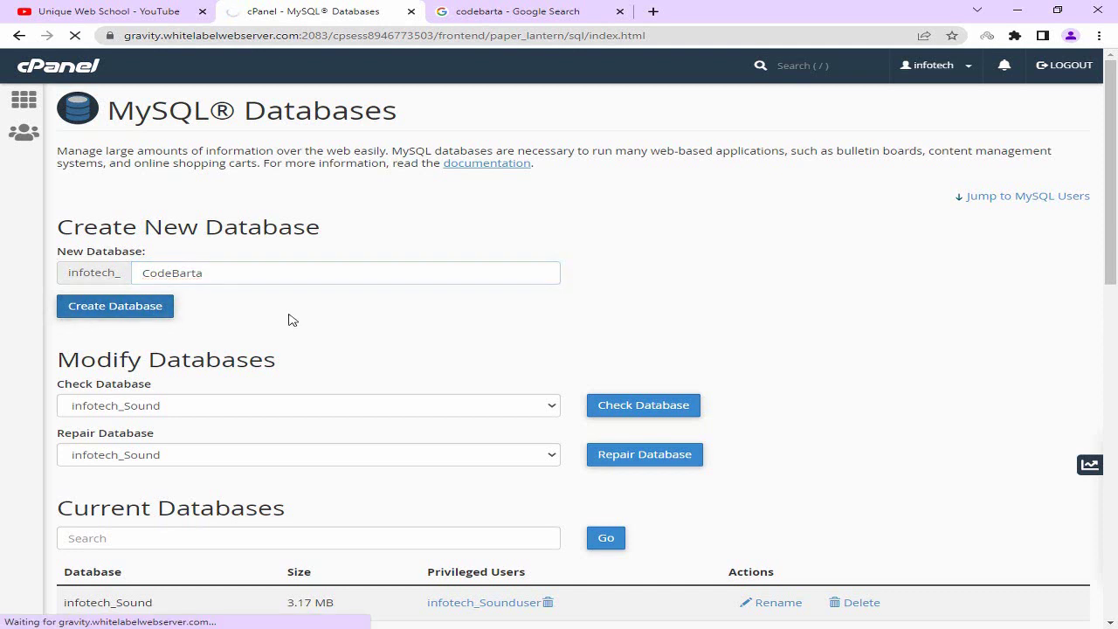
drag(109, 158, 320, 158)
click(381, 160)
click(125, 159)
click(325, 159)
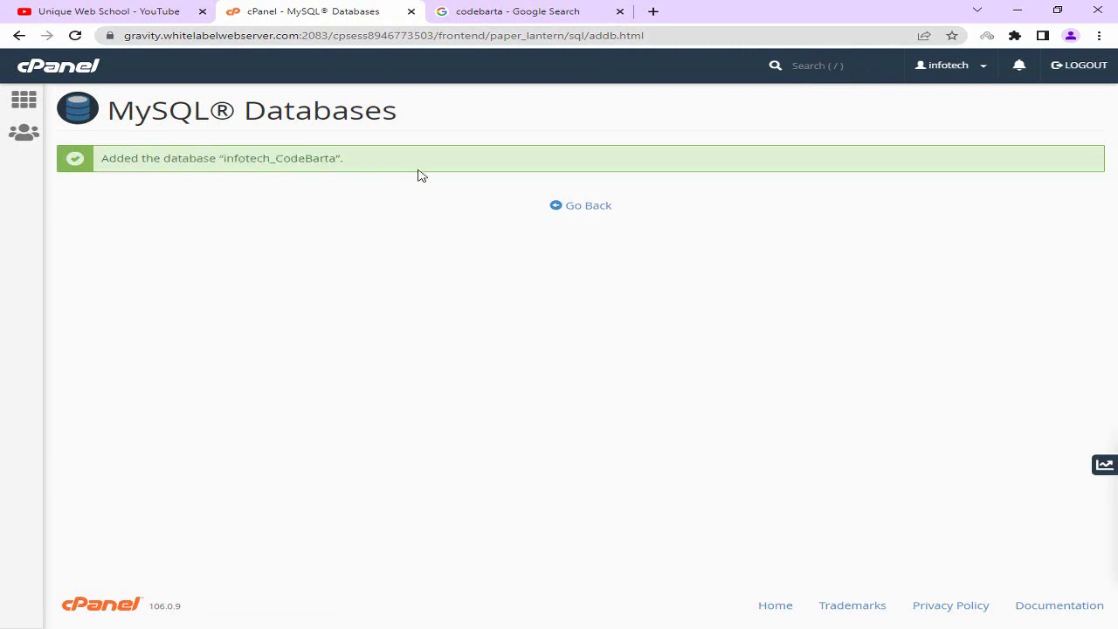
click(576, 207)
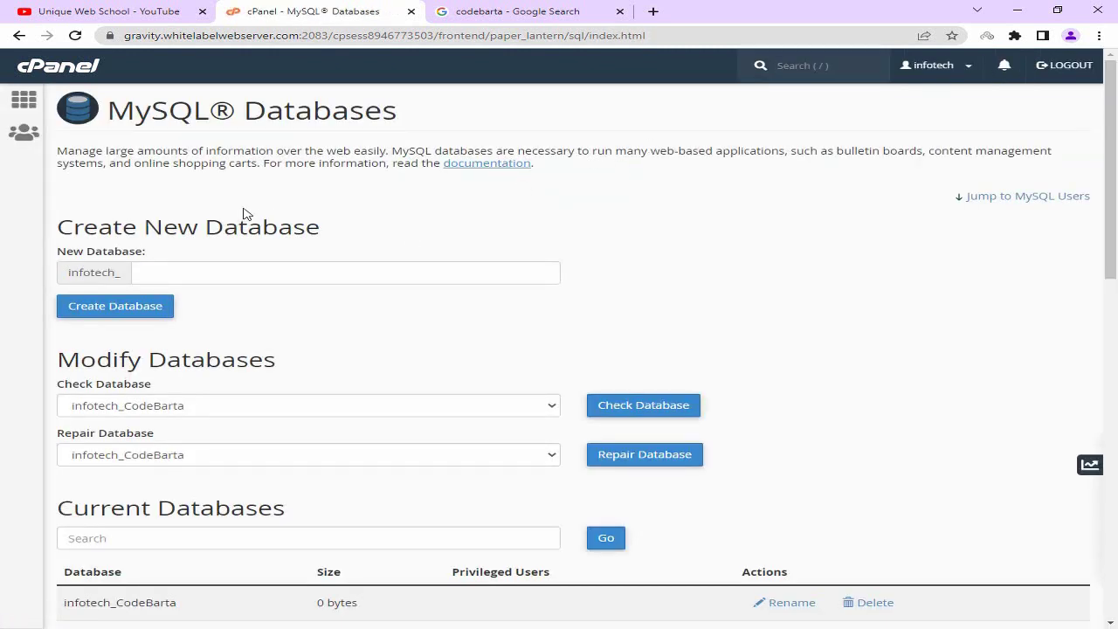
Enter CodeBartauser as the username of the new MySQL user.
scroll(210, 208, down, 7)
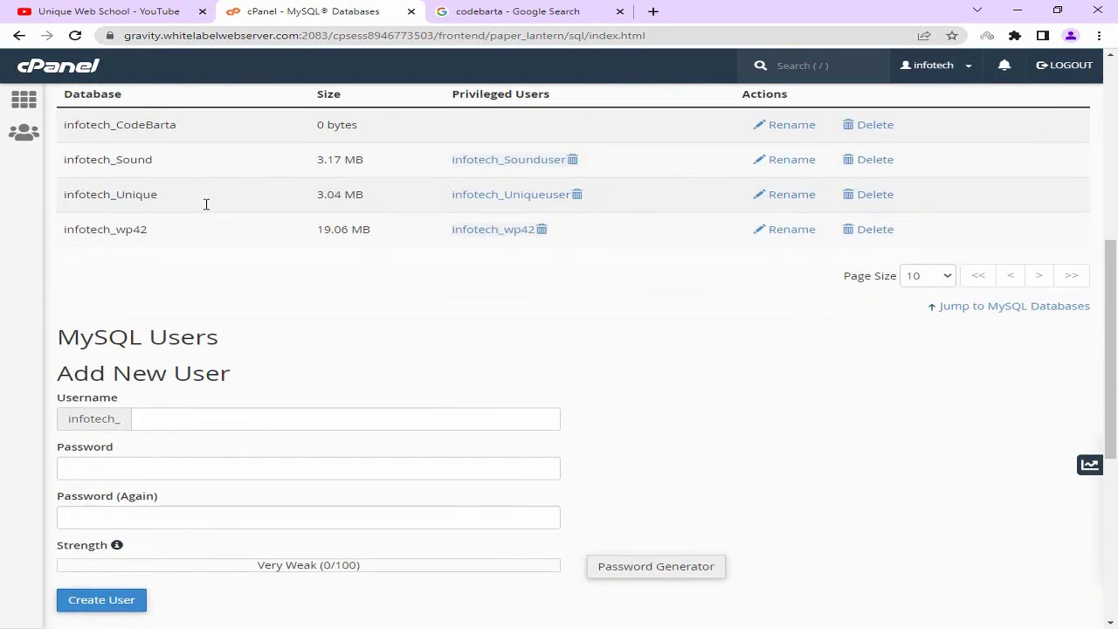
scroll(206, 204, down, 1)
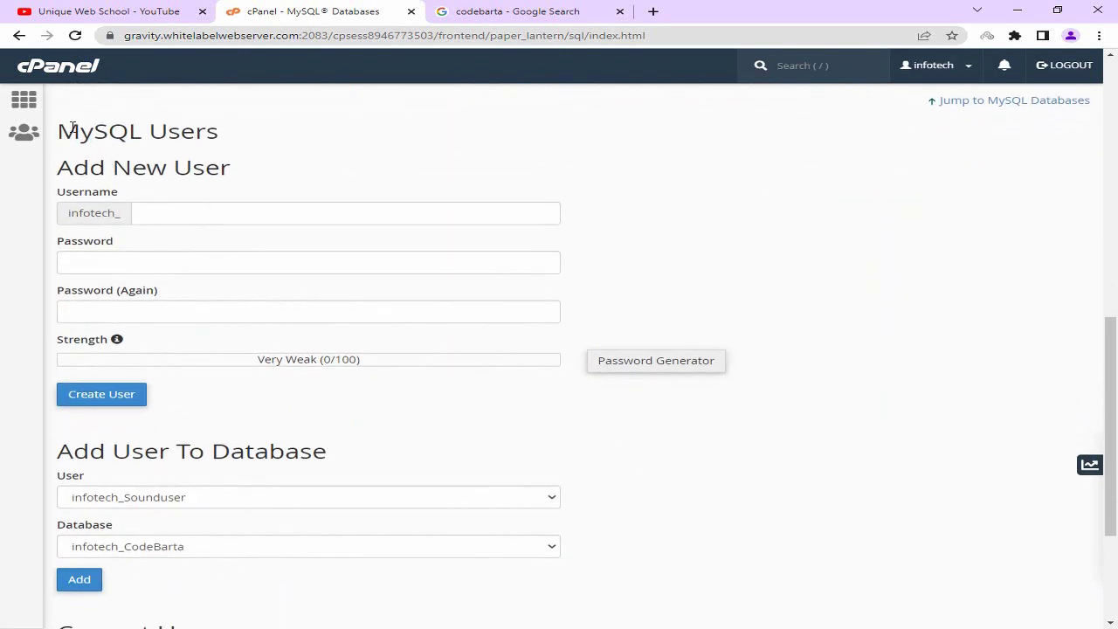
drag(66, 129, 210, 131)
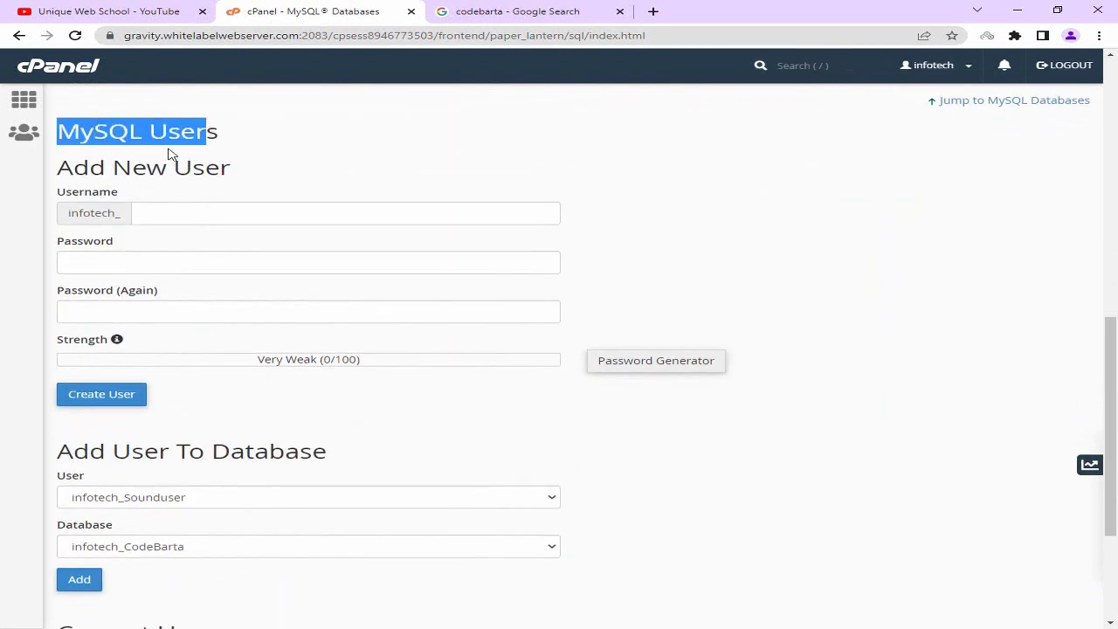
click(183, 153)
drag(59, 164, 207, 166)
drag(69, 200, 156, 202)
click(174, 208)
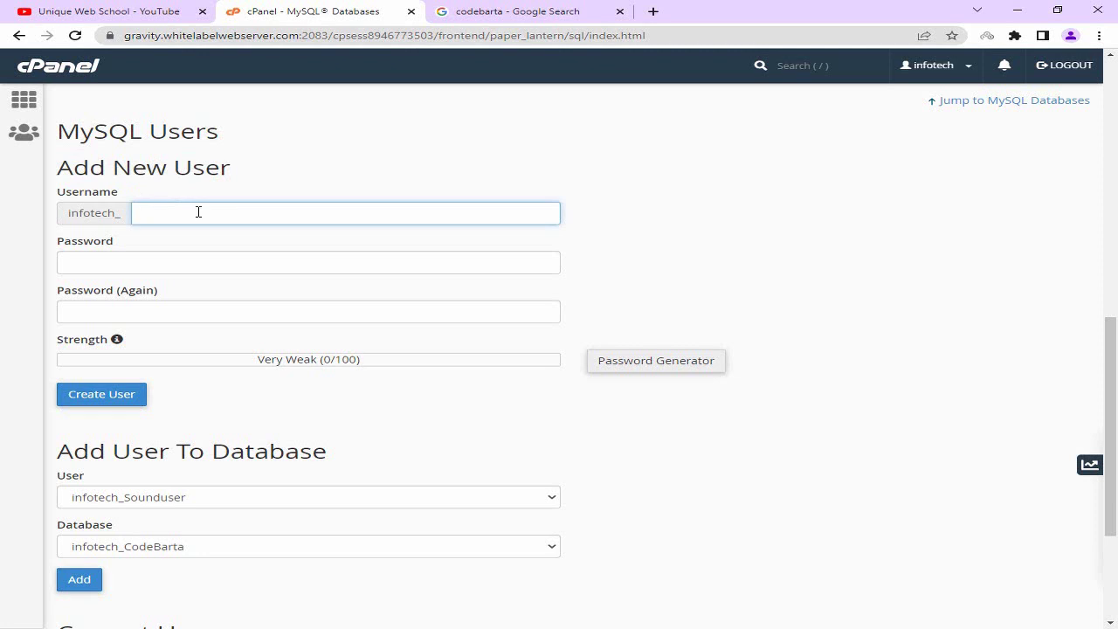
text(CodeBartaus)
click(282, 192)
drag(247, 210, 149, 200)
click(275, 198)
click(94, 264)
click(111, 308)
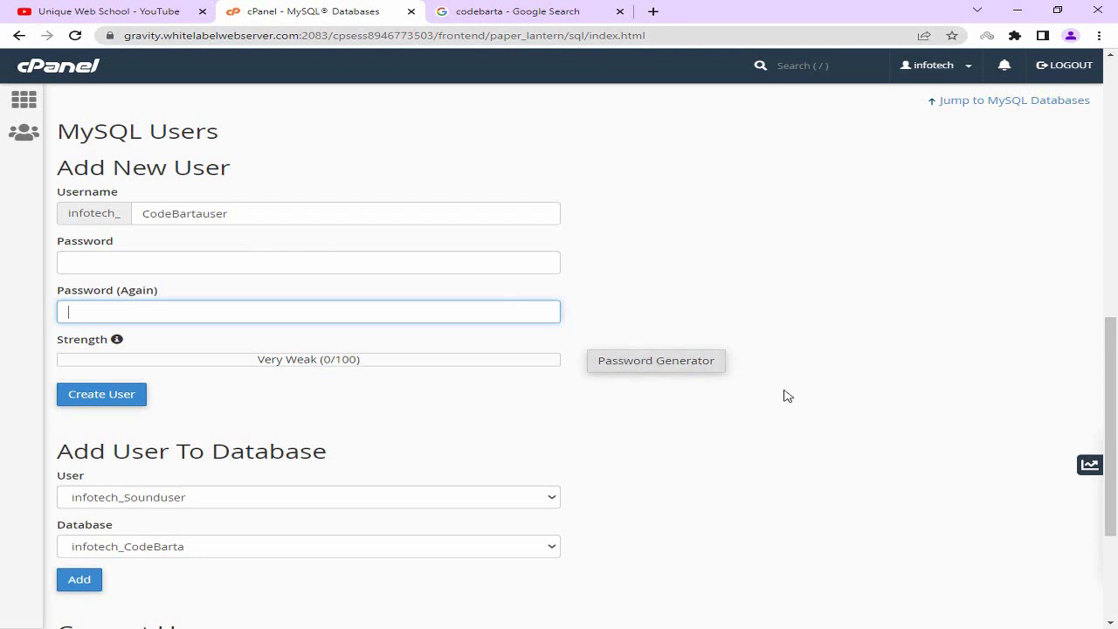
Generate a fresh random password for the new MySQL user with the Password Generator.
click(664, 360)
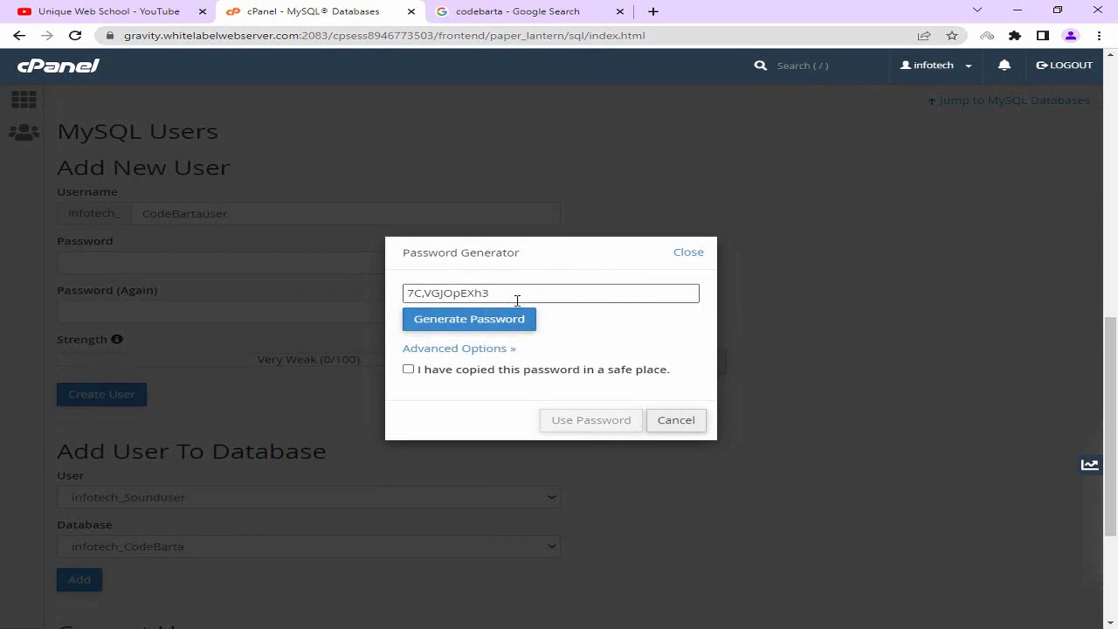
drag(534, 293, 388, 299)
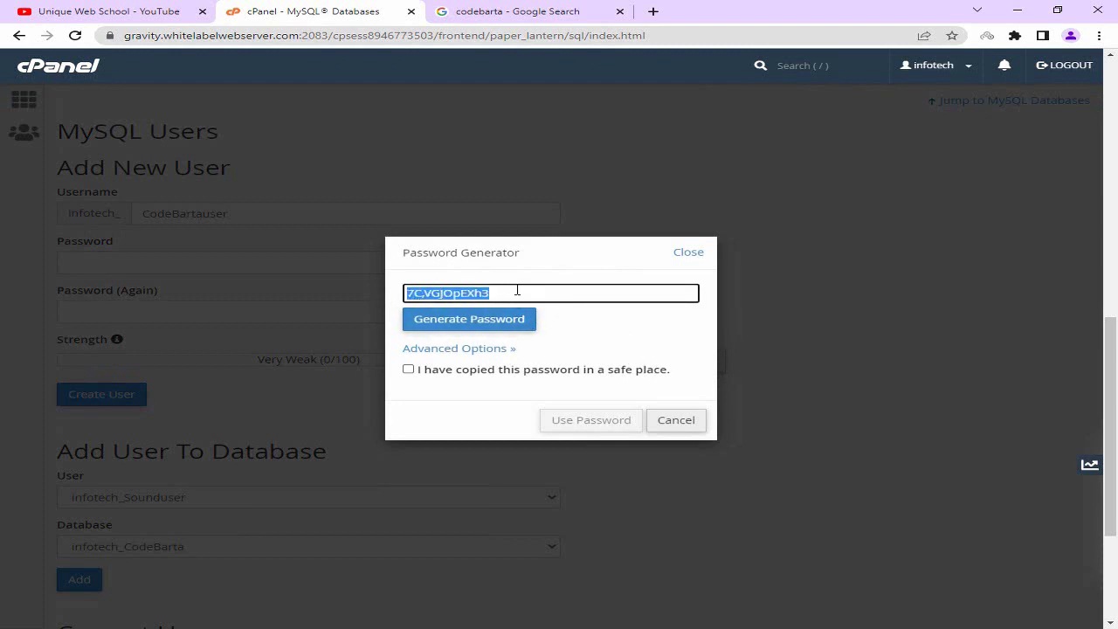
drag(518, 290, 388, 295)
click(451, 321)
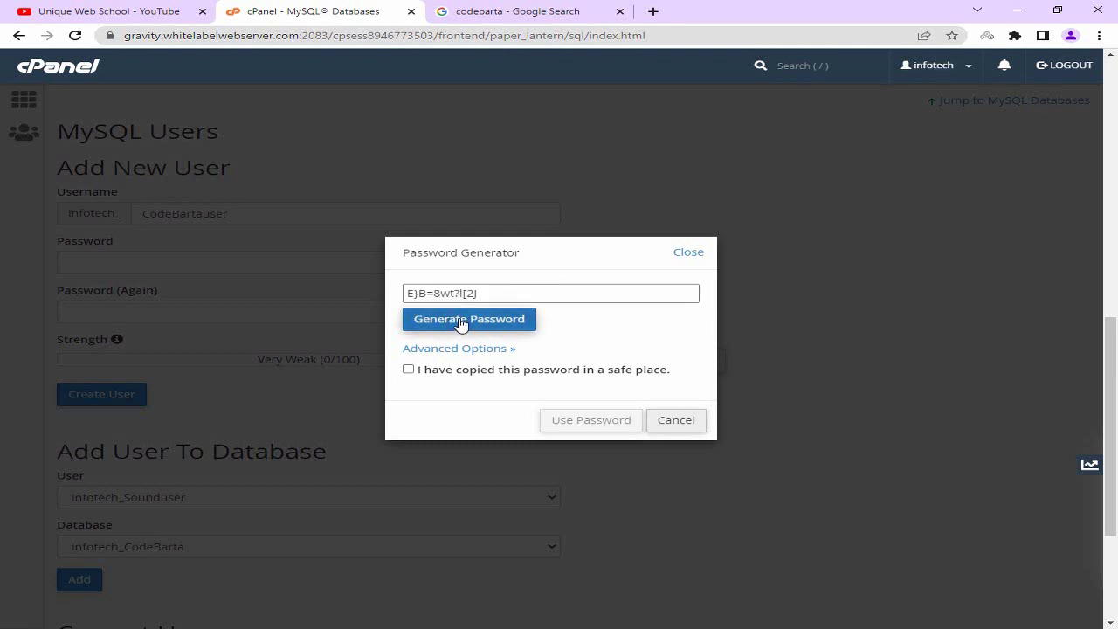
click(468, 322)
click(469, 322)
click(468, 322)
click(468, 321)
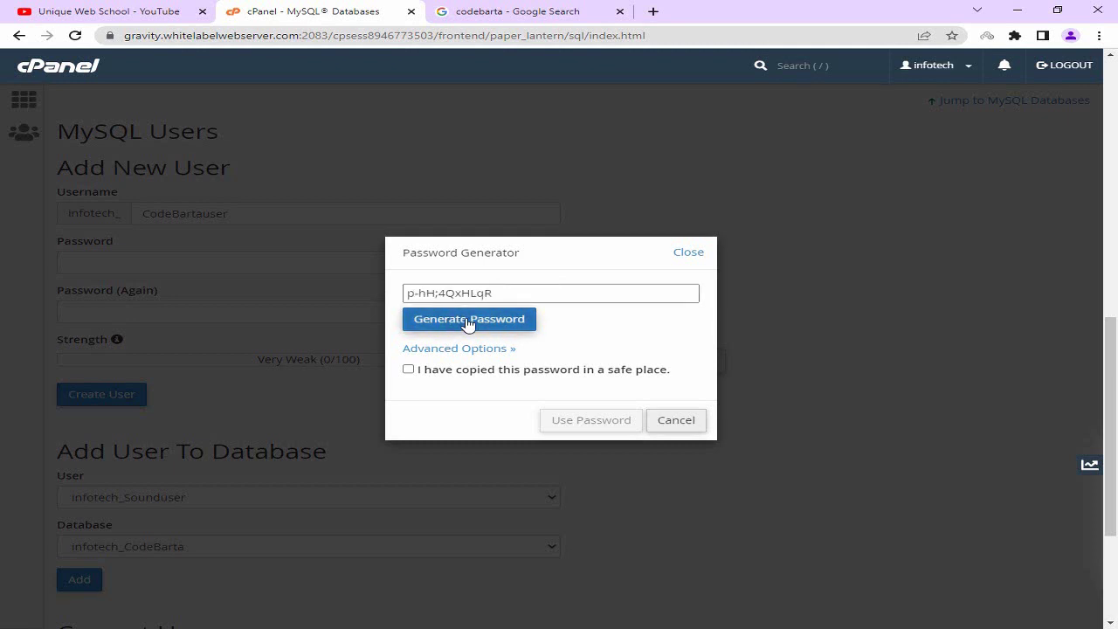
click(468, 321)
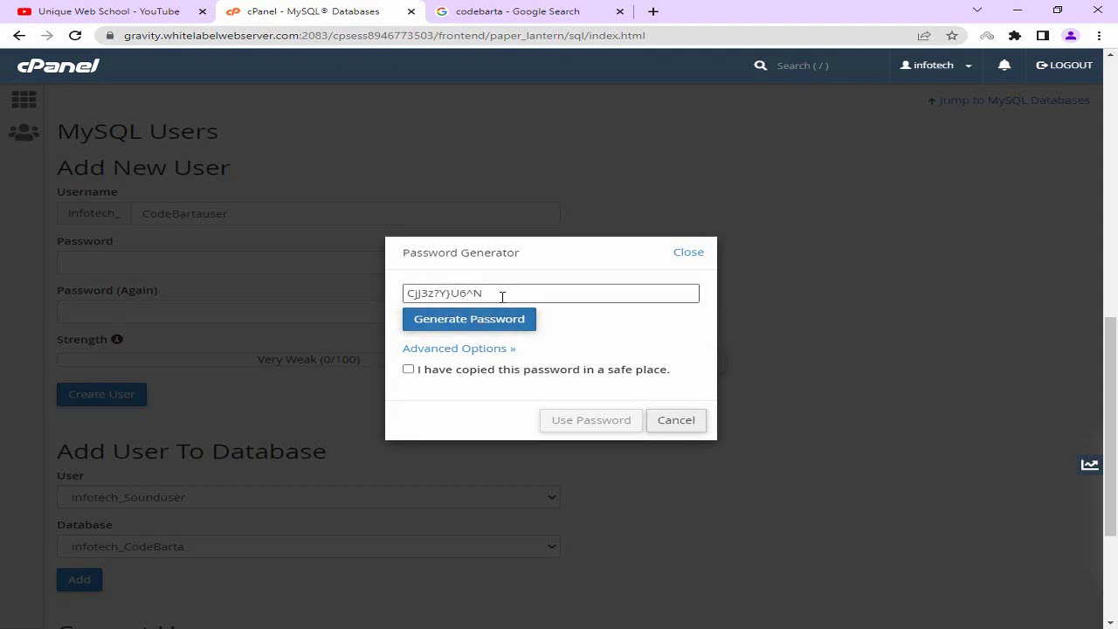
Copy the generated database password, paste it into database.txt in Notepad, and save the file.
drag(501, 294, 395, 295)
right_click(468, 295)
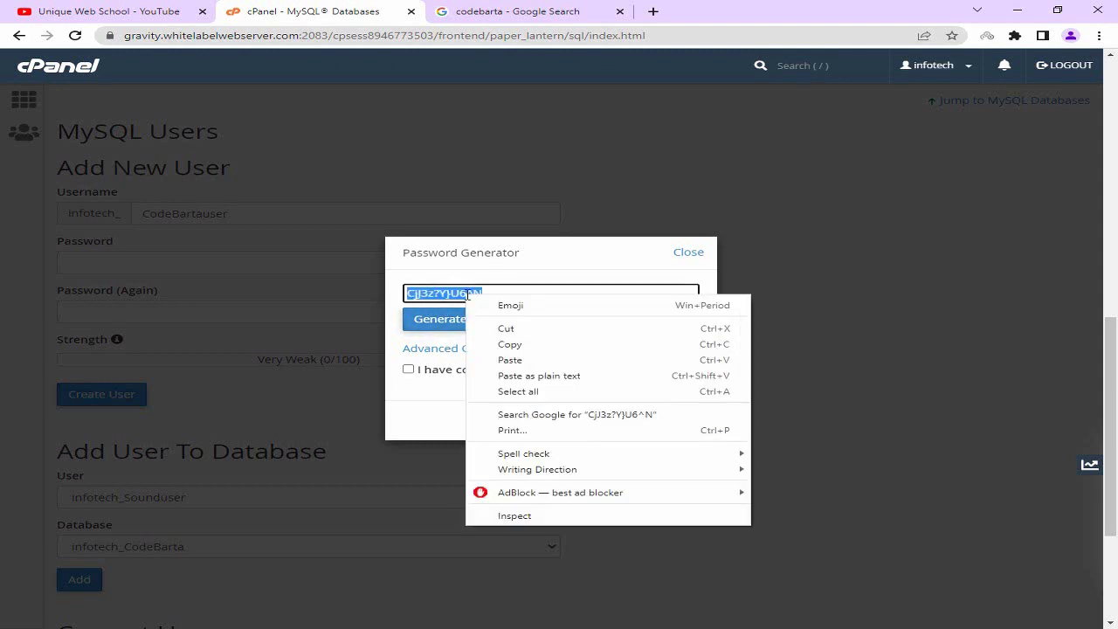
click(524, 344)
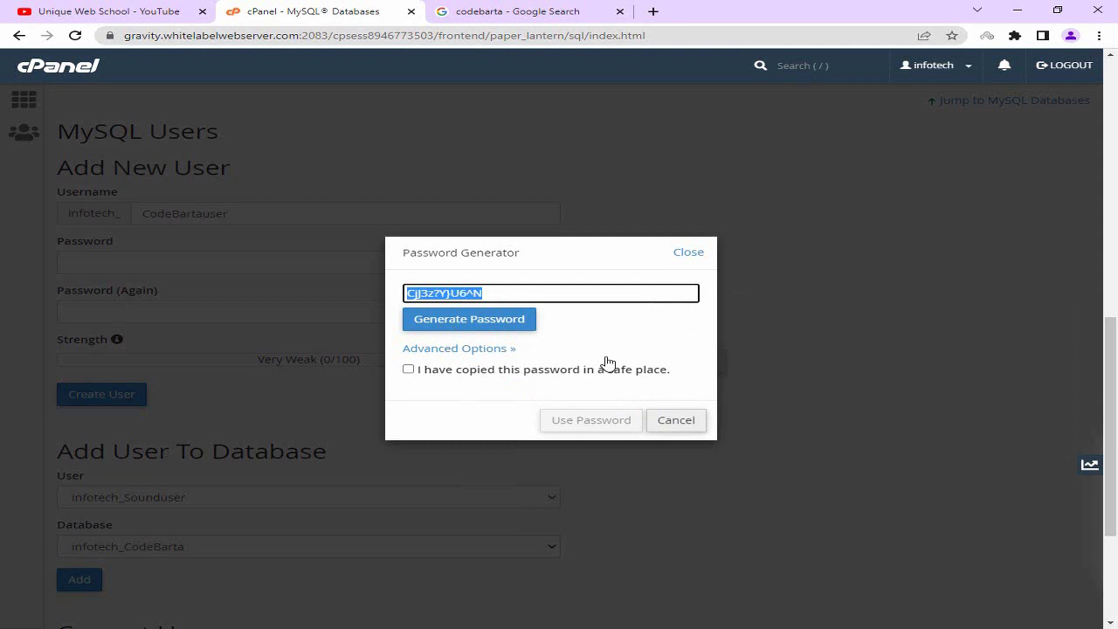
key(alt+Tab)
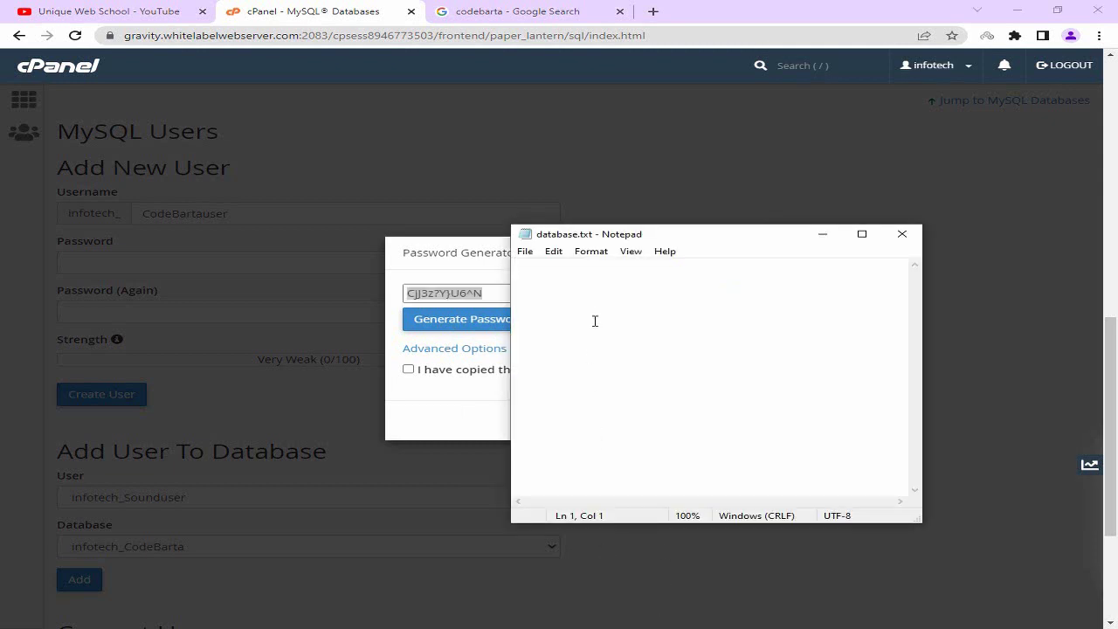
key(ctrl+v)
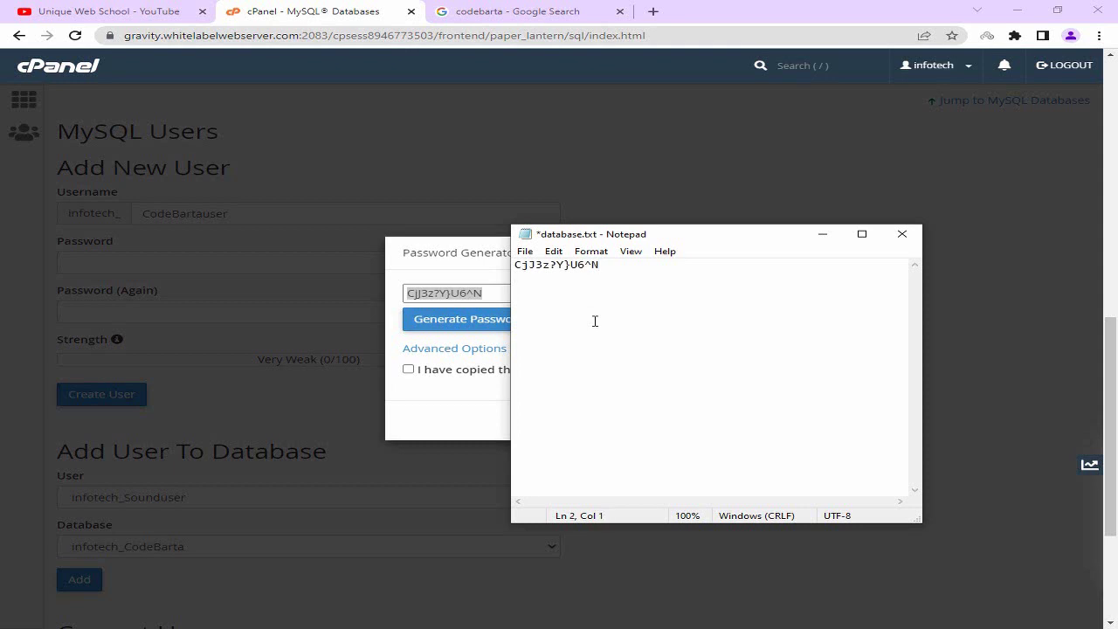
key(ctrl+v)
key(Return)
click(525, 251)
click(556, 311)
click(525, 251)
click(556, 311)
click(472, 274)
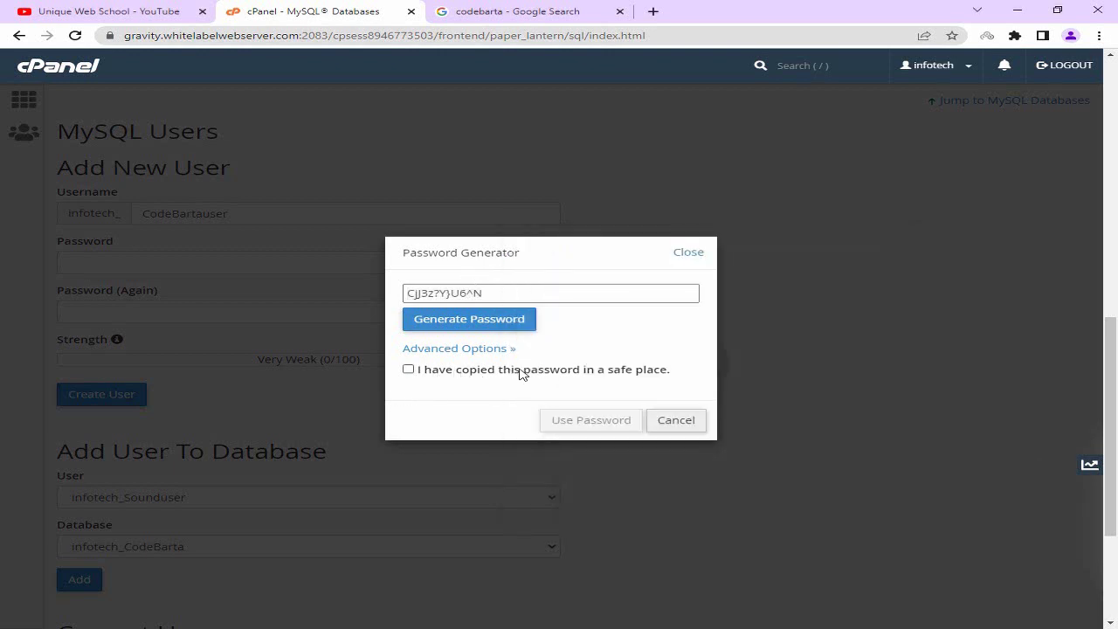
Apply the generated password to CodeBartauser and create the MySQL user, without saving the password in the browser.
click(470, 374)
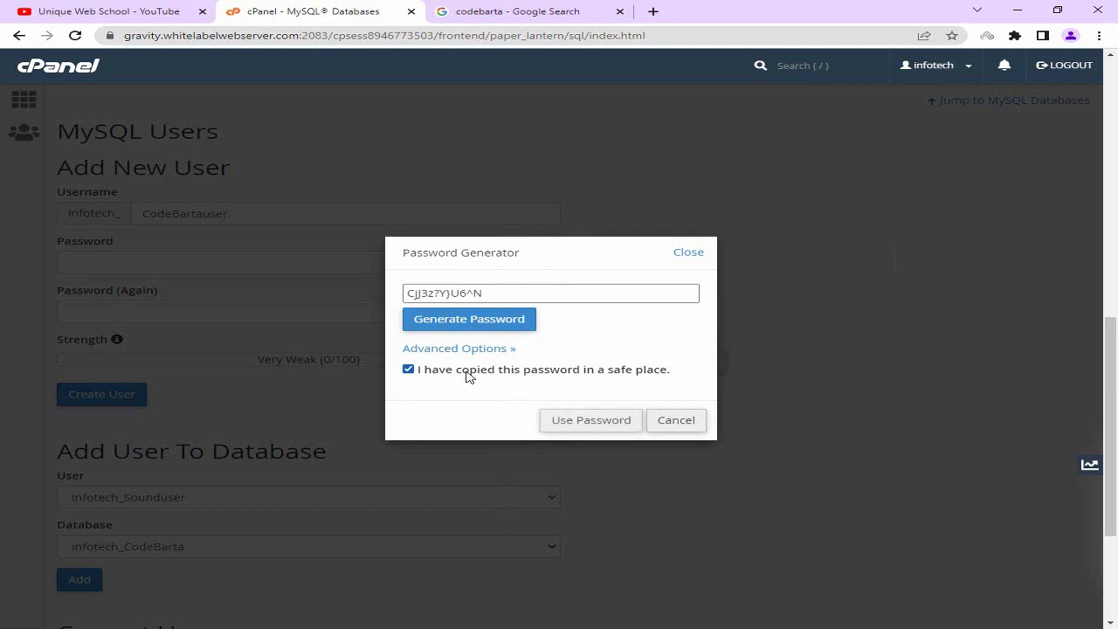
click(590, 420)
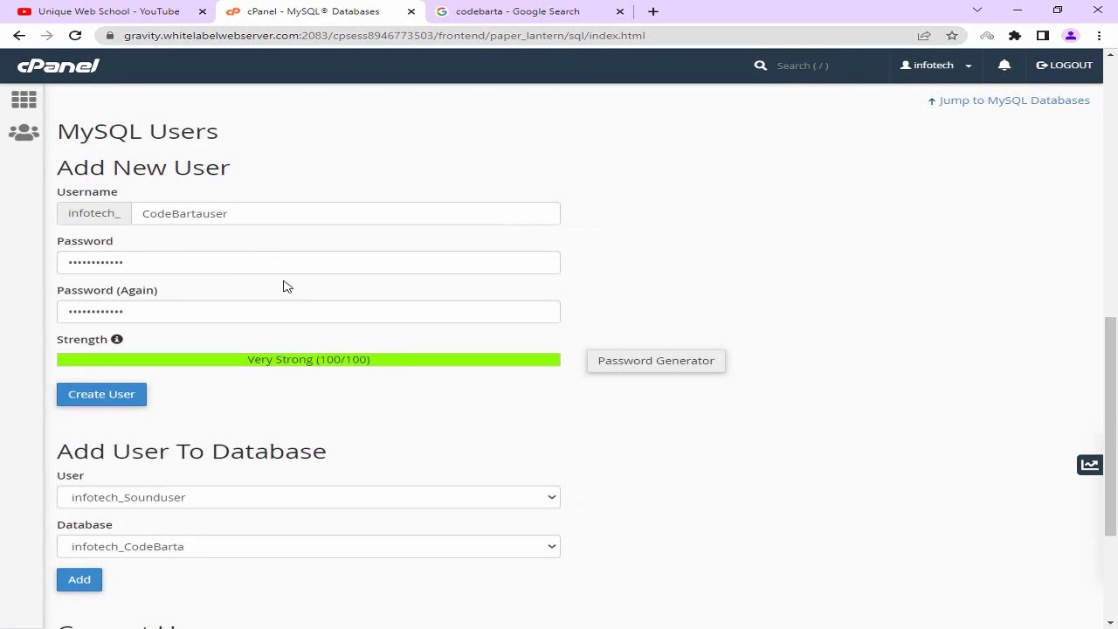
click(138, 398)
click(145, 400)
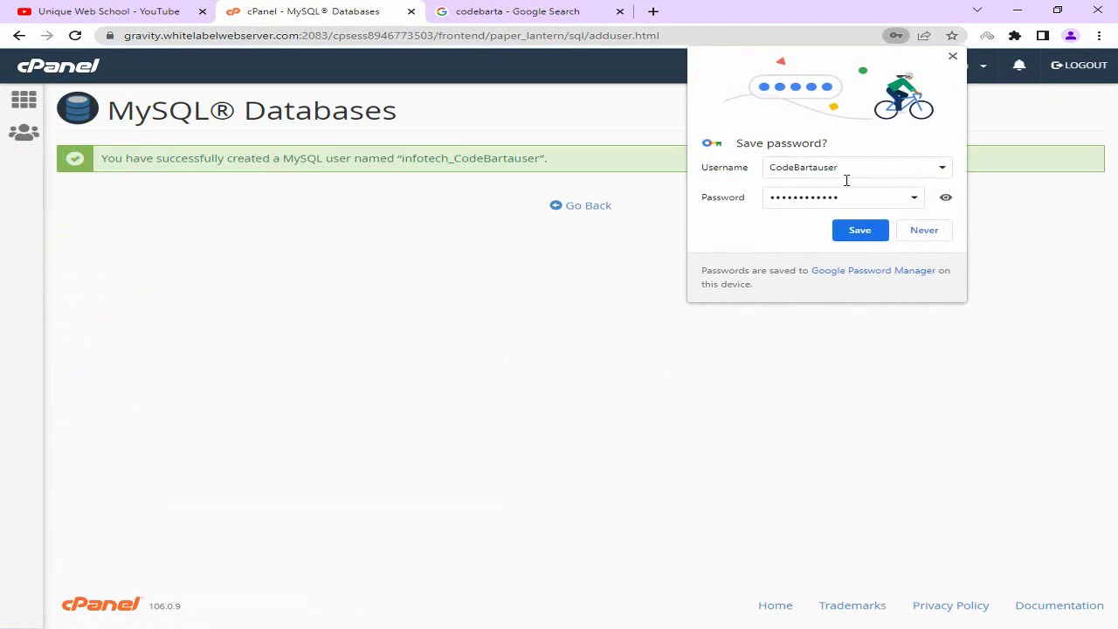
click(924, 230)
Dismiss the offer to save the password and return to the MySQL Databases overview page.
double_click(123, 112)
triple_click(431, 124)
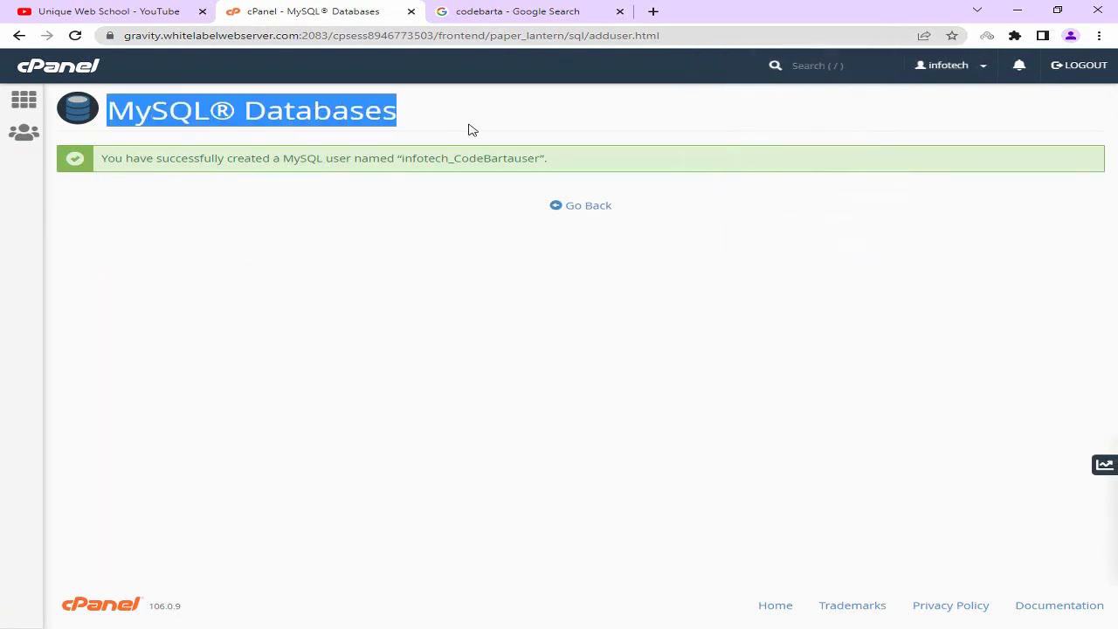
click(470, 131)
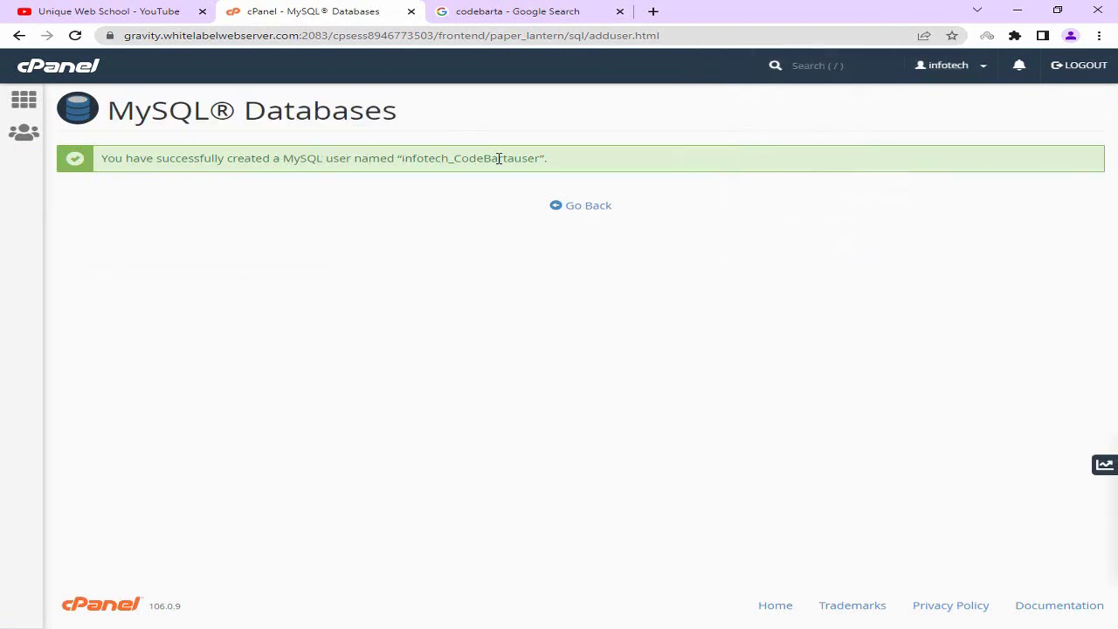
click(585, 207)
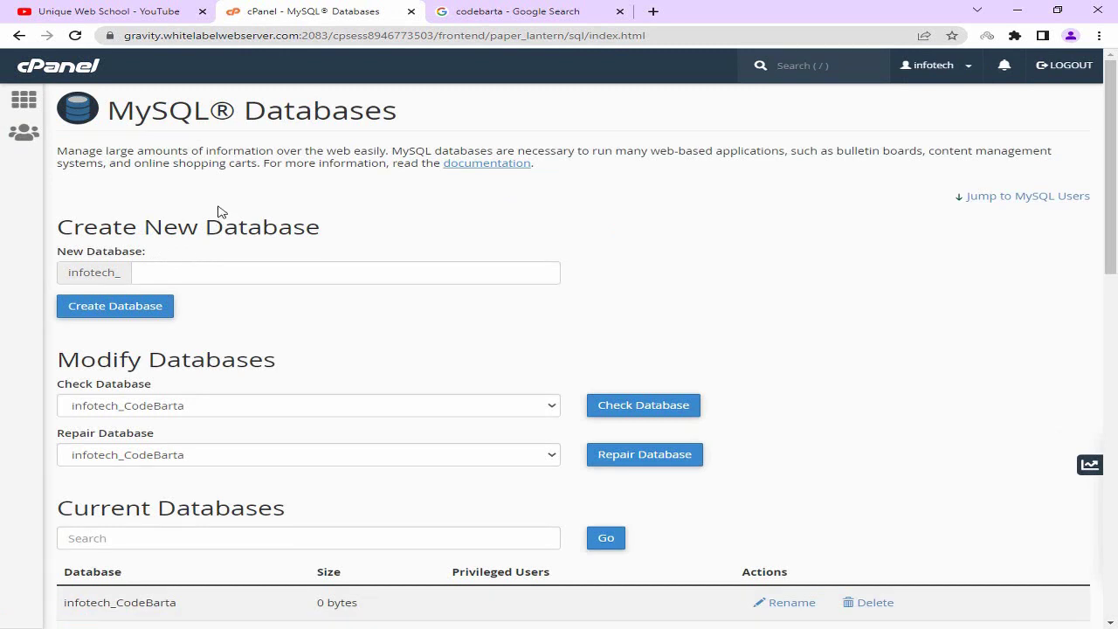
Add the user infotech_CodeBartauser to the database infotech_CodeBarta.
scroll(216, 219, down, 9)
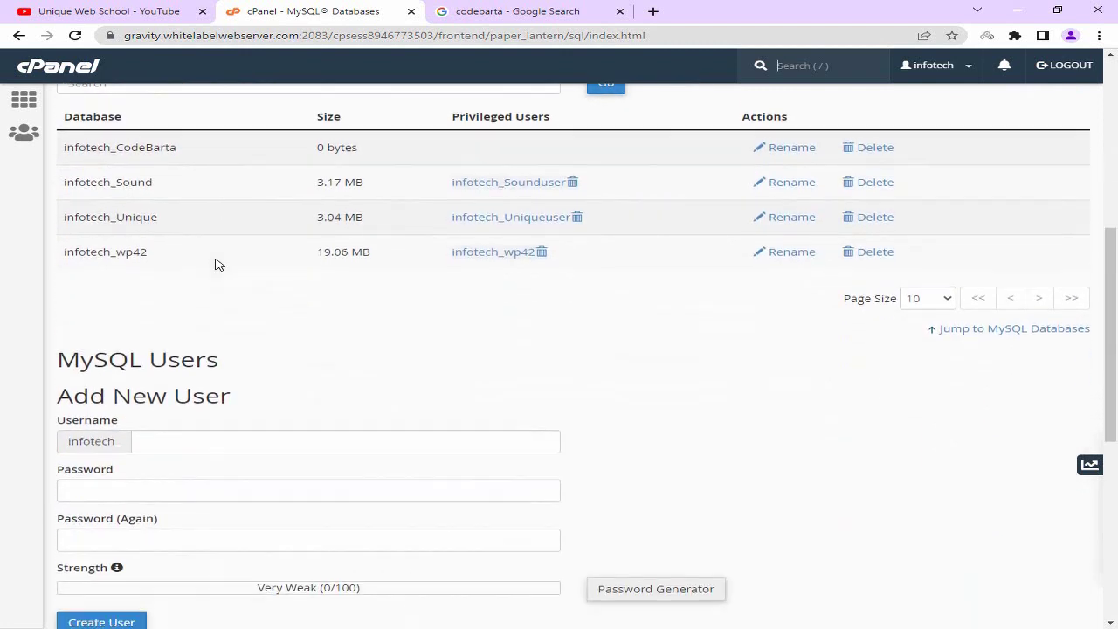
scroll(225, 280, down, 1)
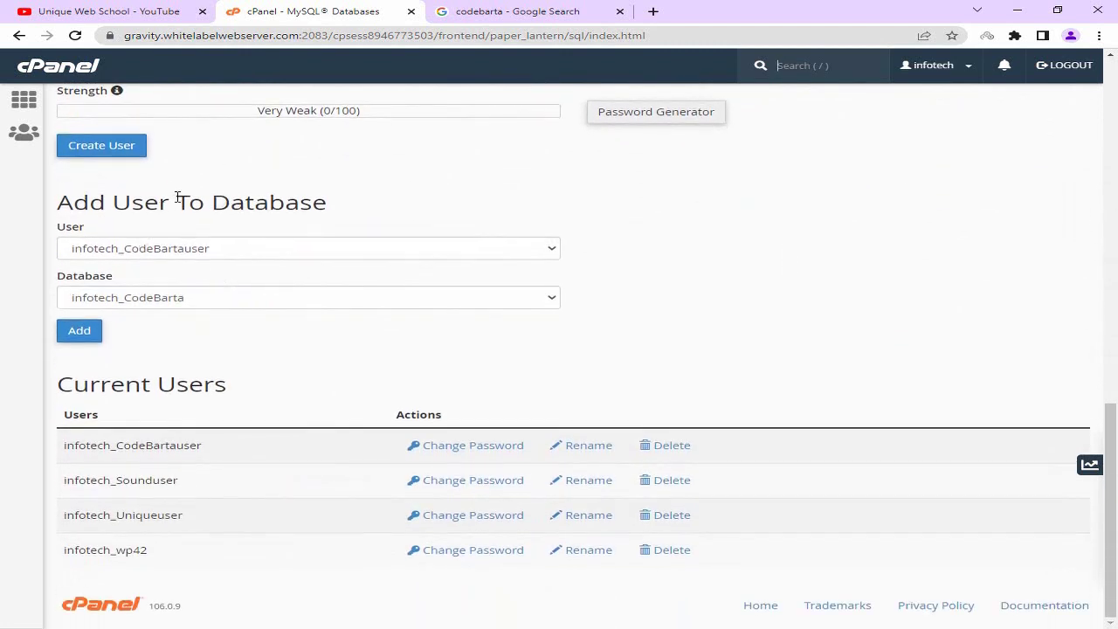
drag(64, 202, 312, 202)
click(219, 252)
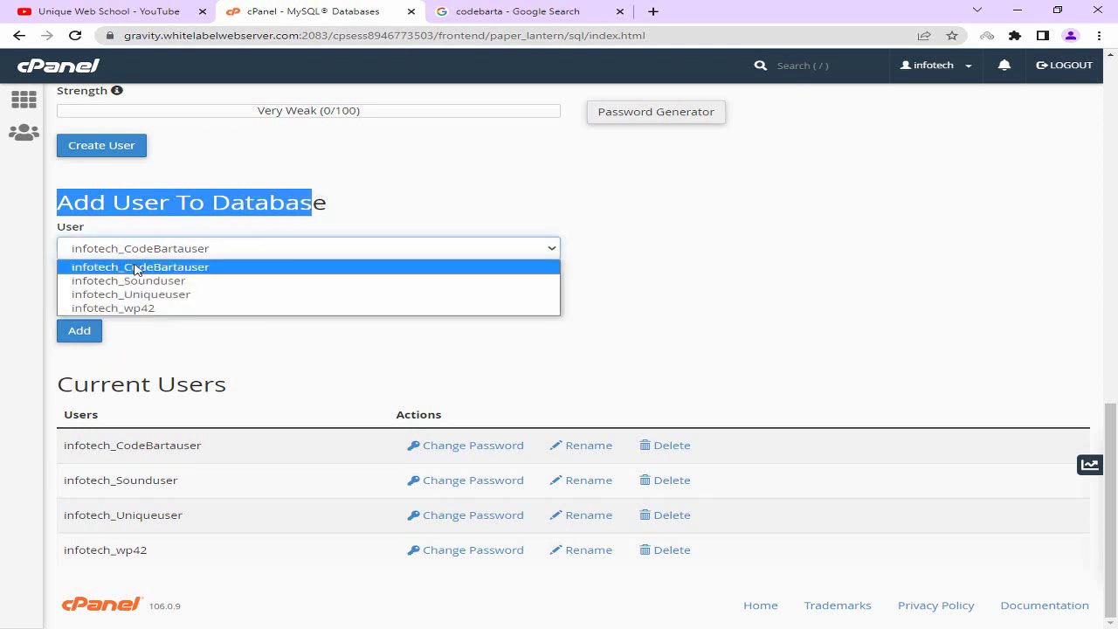
click(180, 268)
drag(56, 276, 118, 279)
click(125, 306)
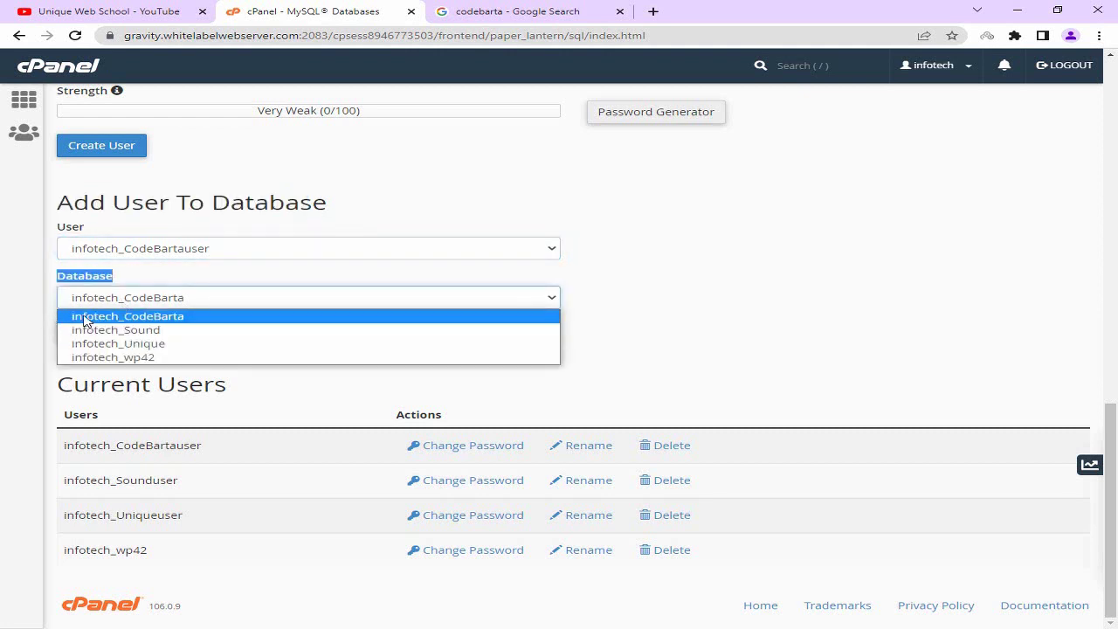
click(231, 320)
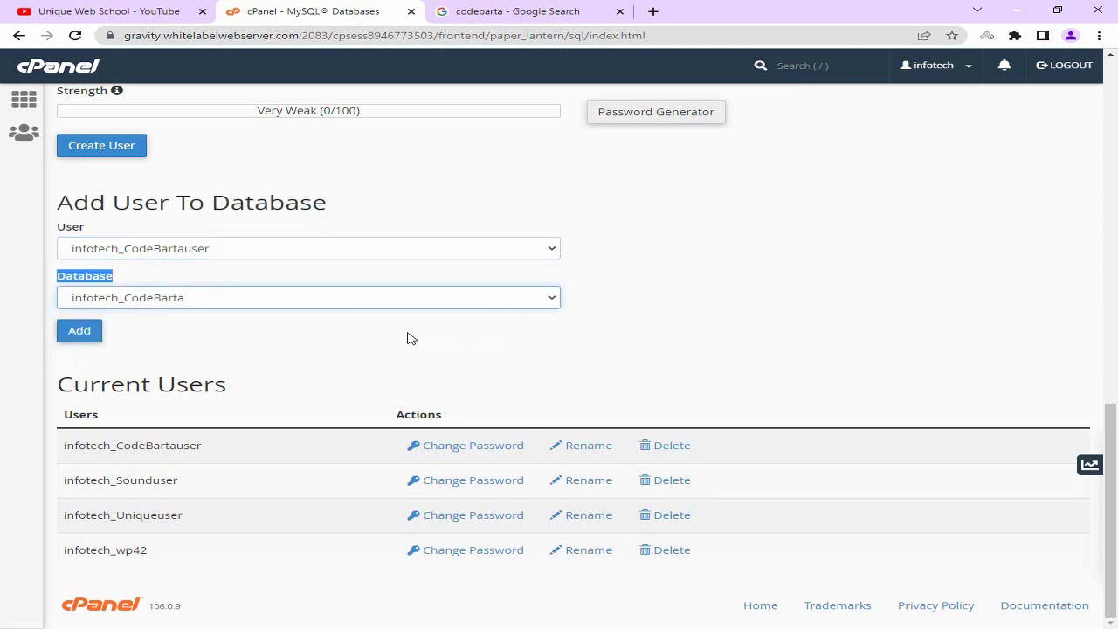
click(295, 338)
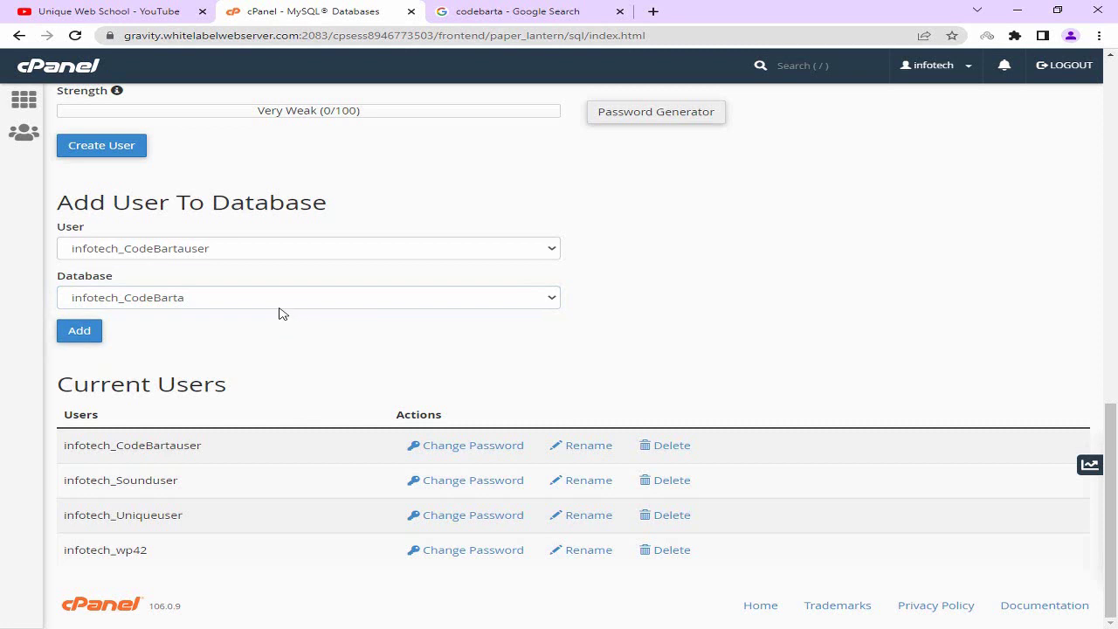
click(93, 328)
click(94, 332)
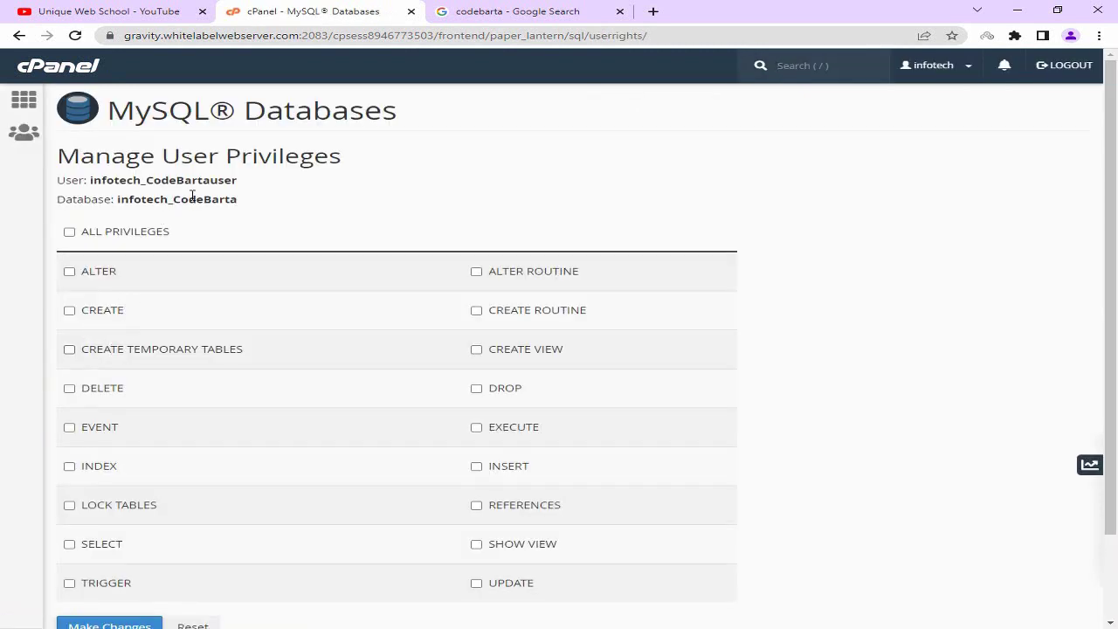
Grant infotech_CodeBartauser ALL PRIVILEGES on infotech_CodeBarta and save the changes.
click(70, 232)
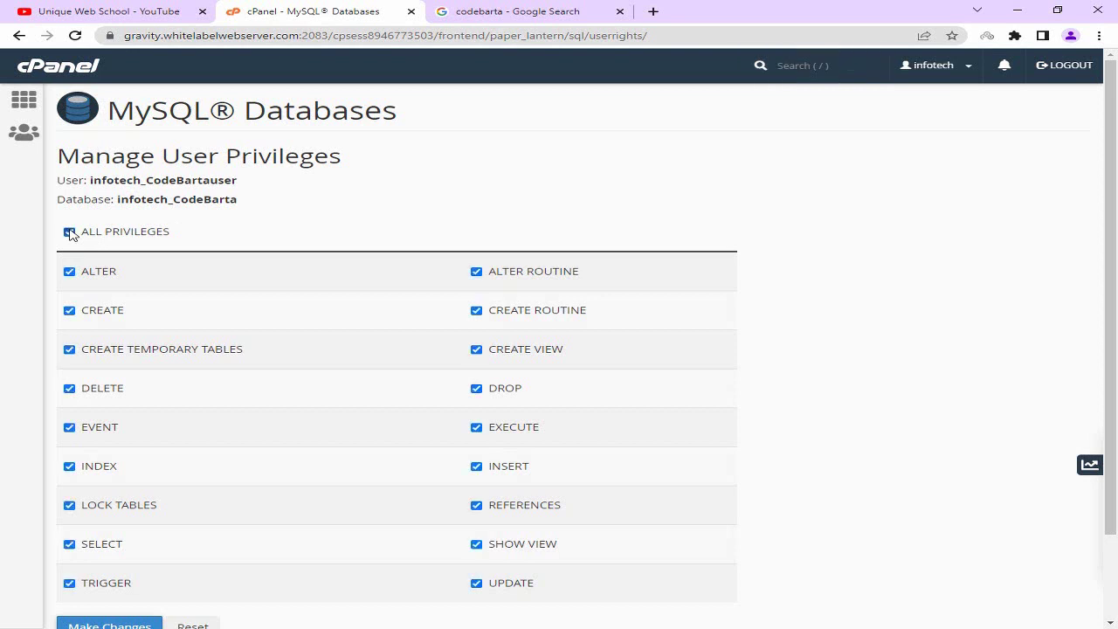
scroll(187, 202, down, 2)
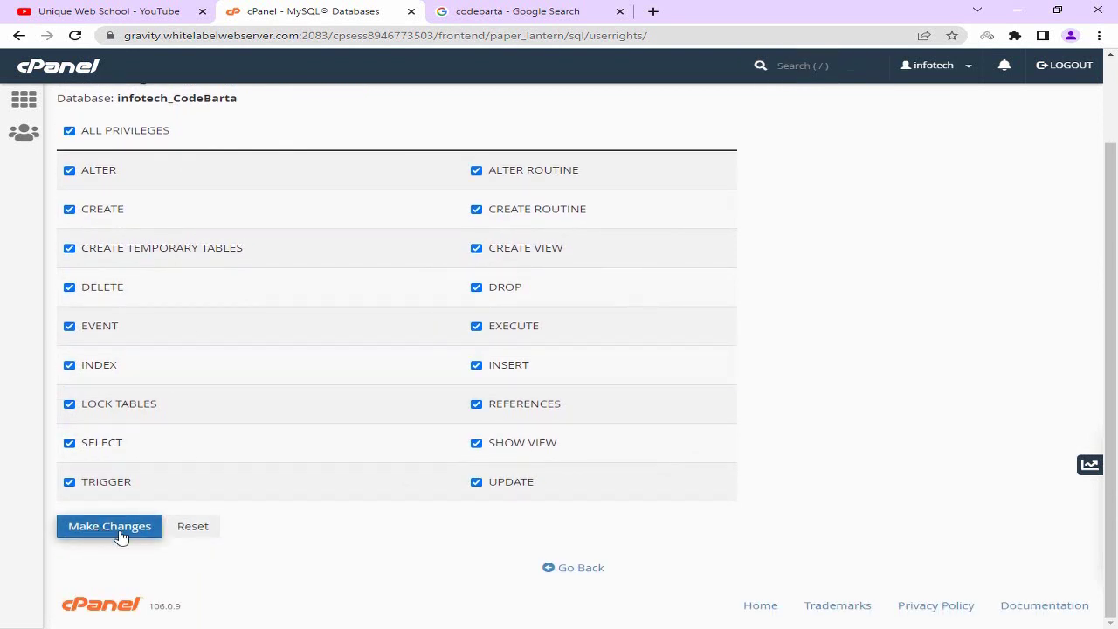
click(114, 533)
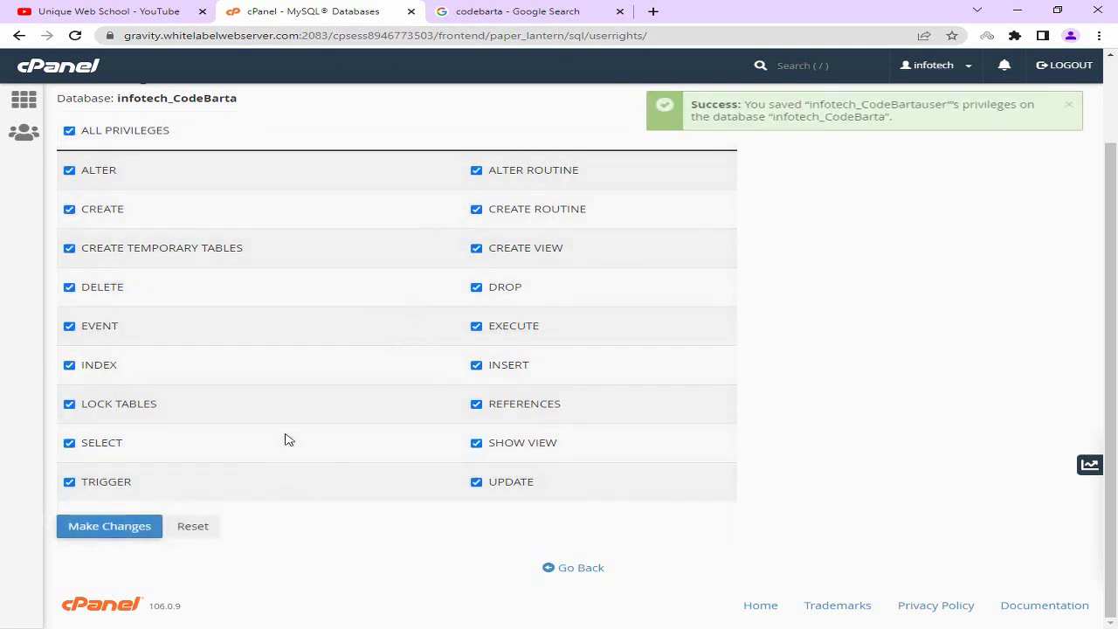
scroll(322, 277, up, 2)
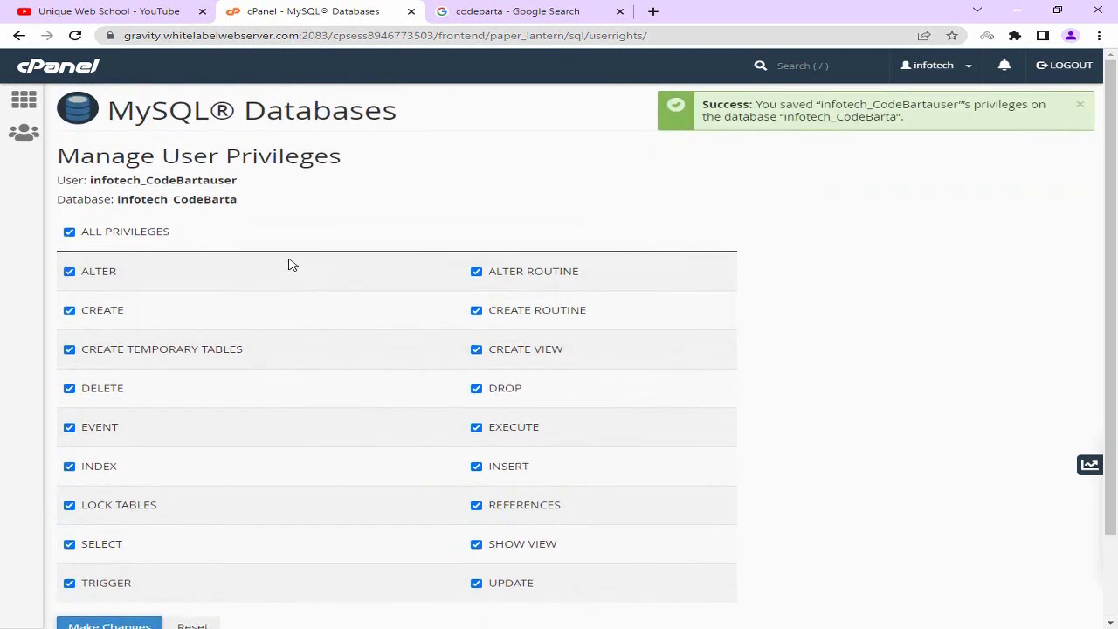
Copy the user and database names from the privileges page into database.txt in Notepad and save the file.
drag(59, 176, 250, 201)
right_click(200, 185)
click(220, 196)
key(alt+Tab)
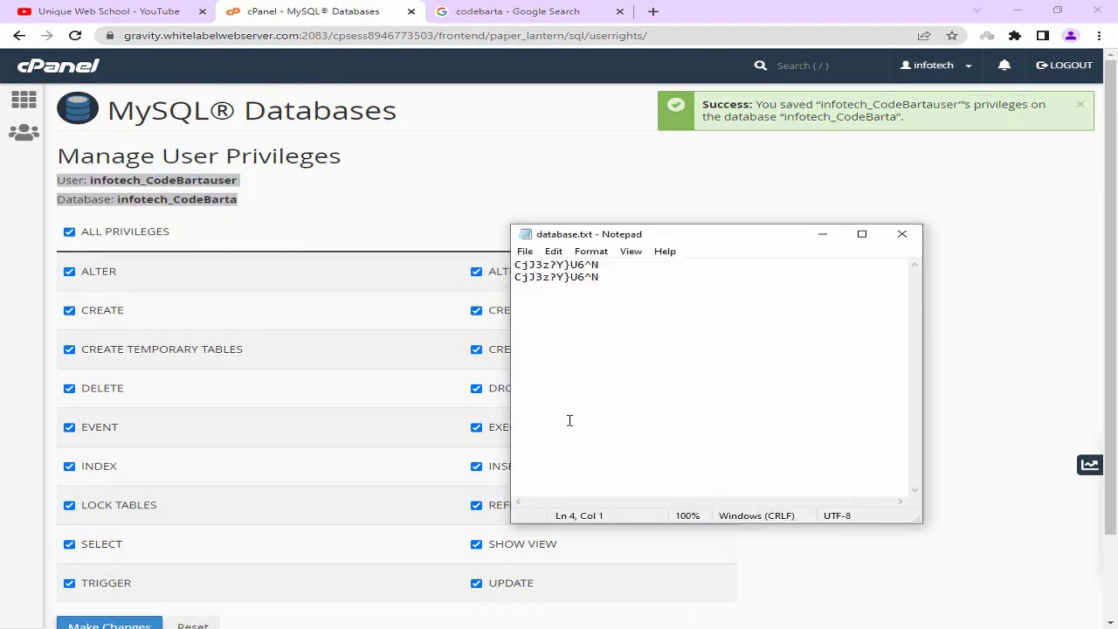
key(ctrl+v)
key(Return)
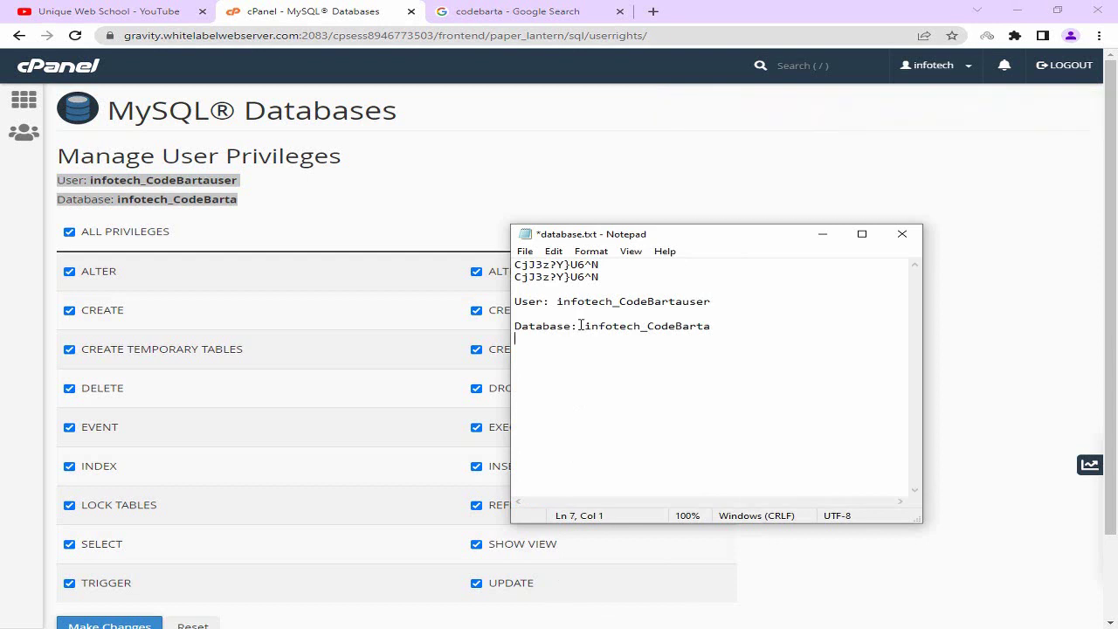
click(525, 250)
click(562, 301)
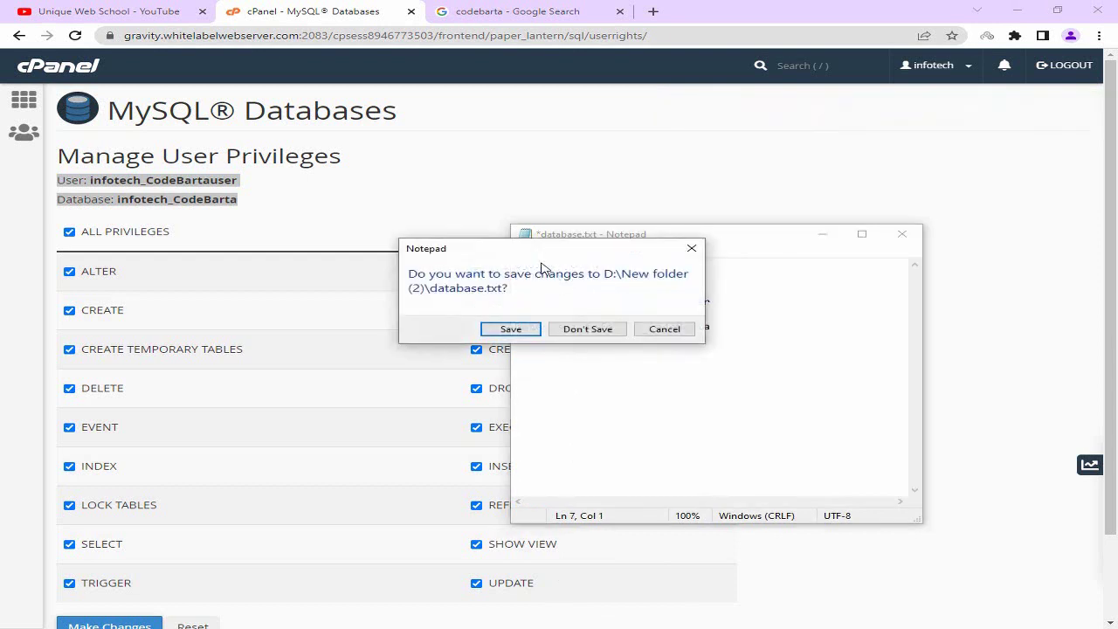
click(664, 326)
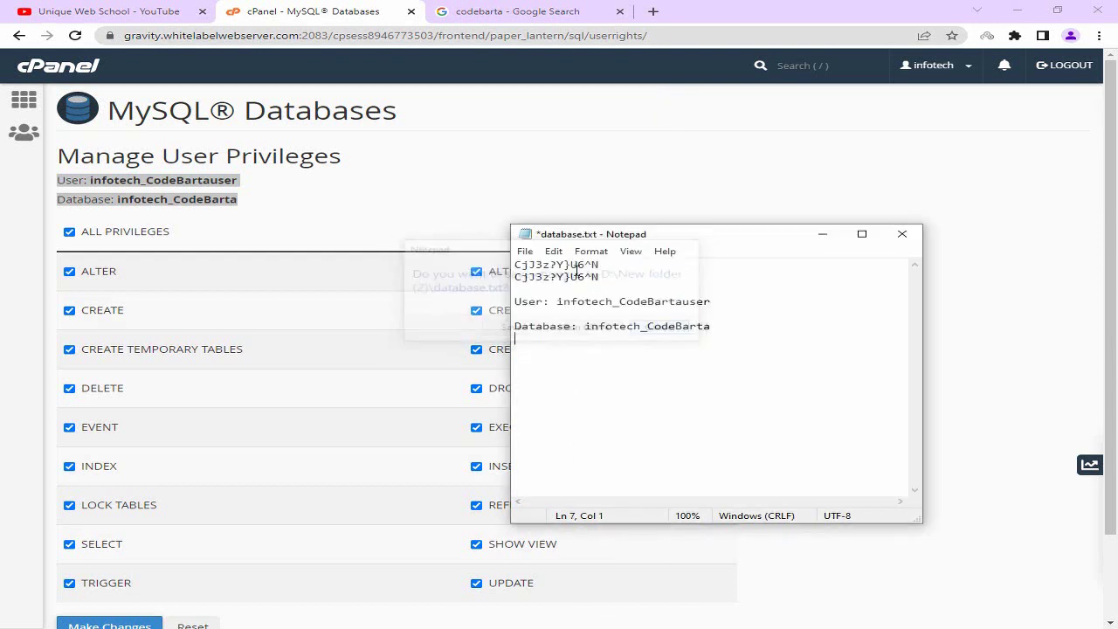
click(525, 251)
click(567, 311)
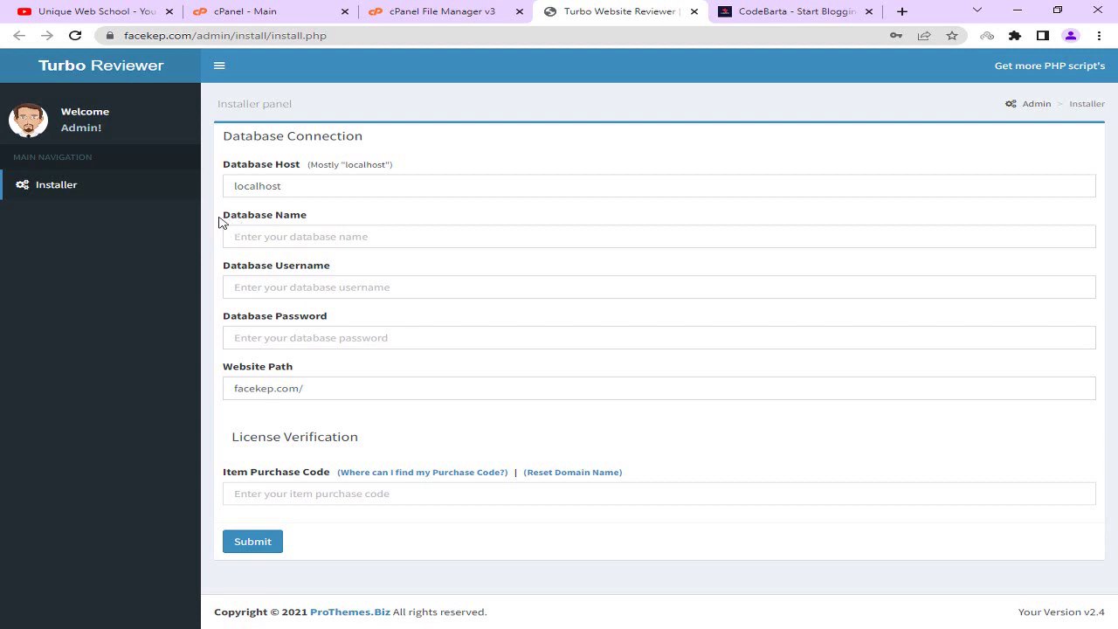
Copy infotech_CodeBarta from database.txt into the Database Name field of the Turbo Website Reviewer installer.
drag(224, 219, 299, 219)
click(328, 227)
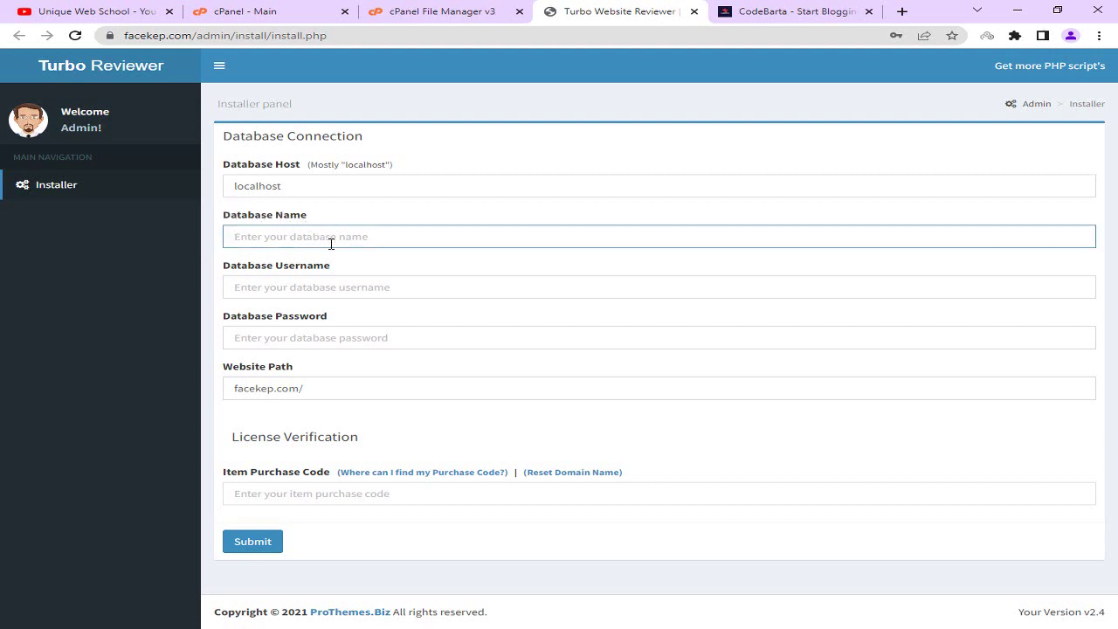
key(alt+Tab)
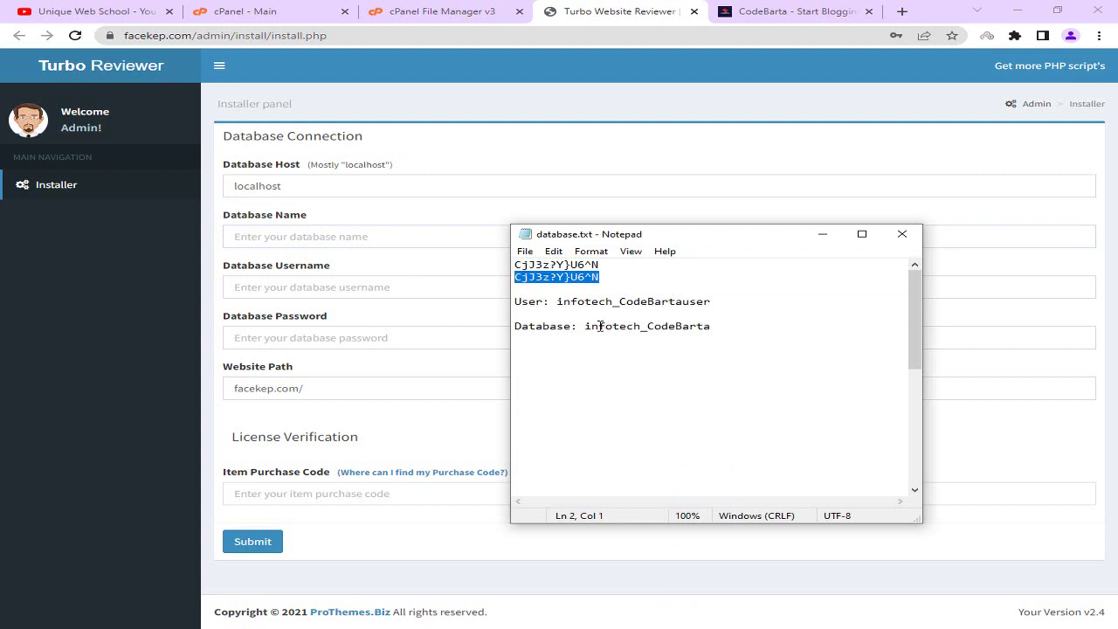
mouse_move(588, 326)
mouse_down()
mouse_move(724, 323)
mouse_move(588, 328)
mouse_up()
right_click(602, 321)
click(616, 366)
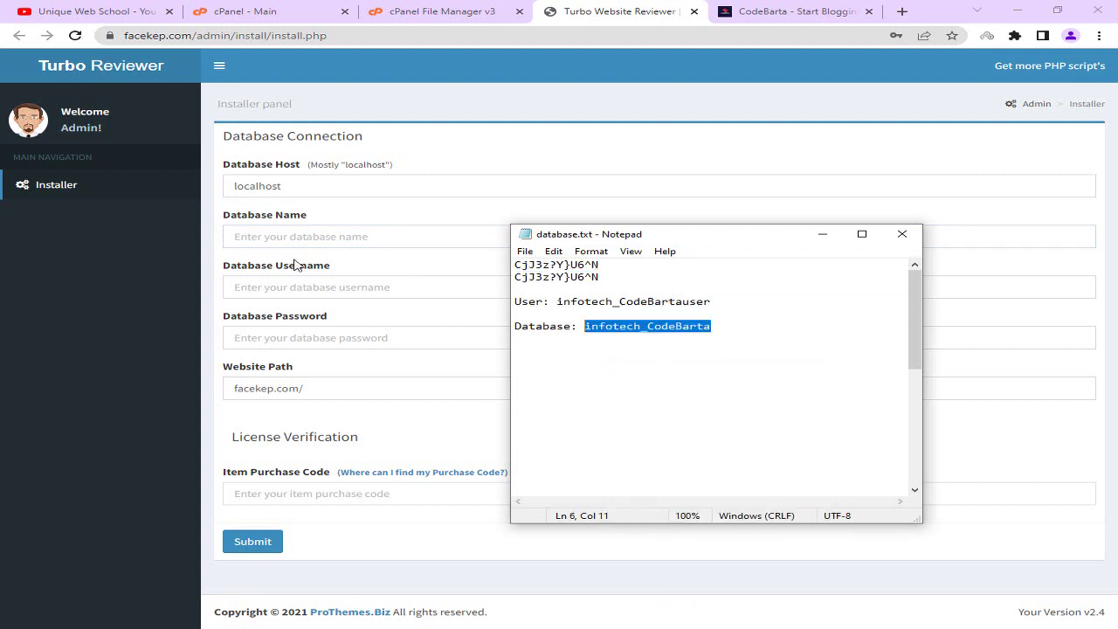
click(295, 244)
right_click(295, 244)
click(376, 362)
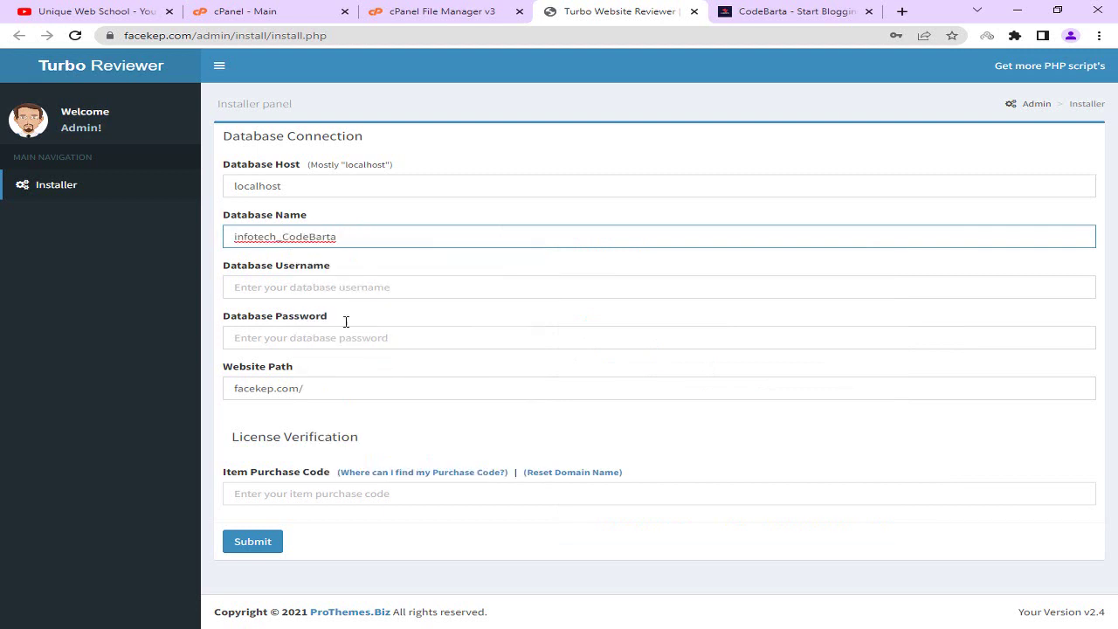
Copy infotech_CodeBartauser from database.txt into the installer's Database Username field.
drag(218, 264, 411, 270)
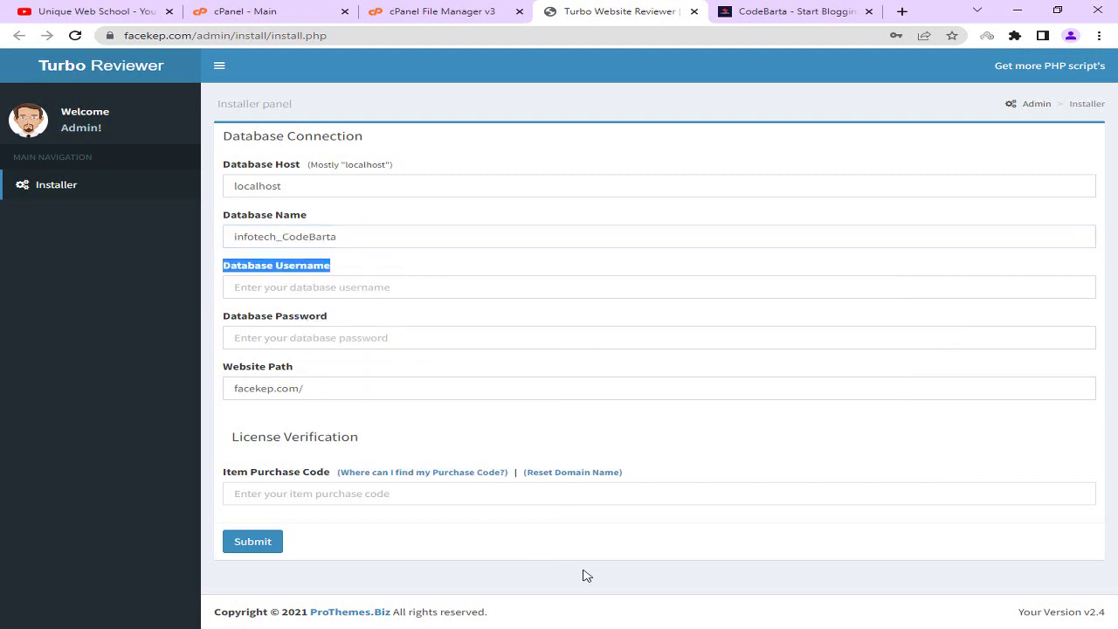
click(637, 627)
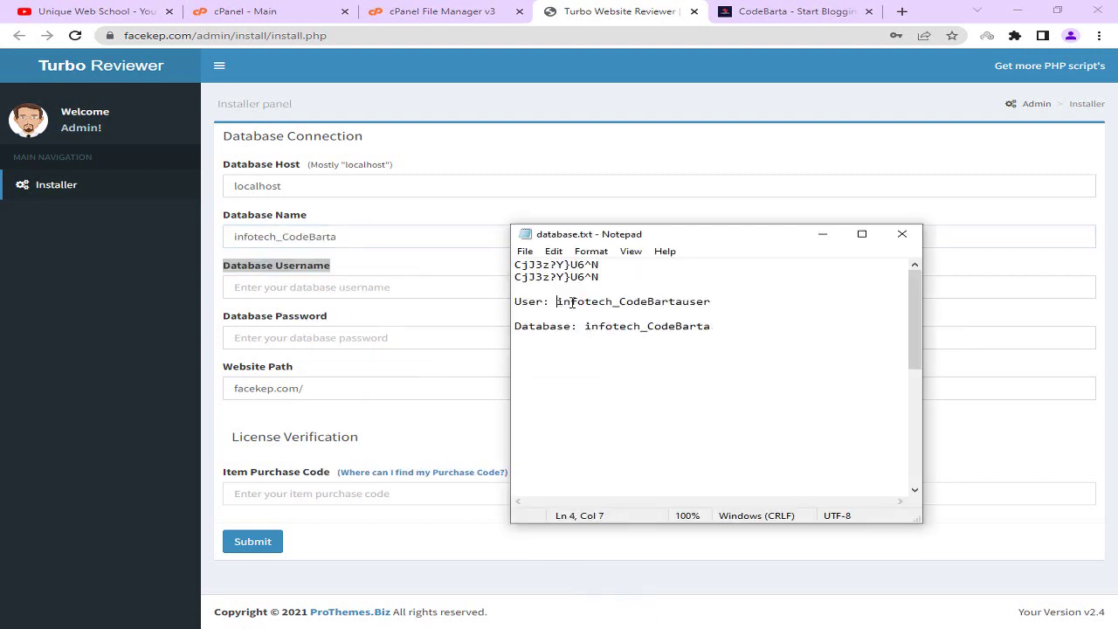
drag(558, 302, 734, 302)
right_click(734, 302)
click(754, 346)
click(274, 290)
right_click(274, 290)
click(341, 388)
Copy the database password from database.txt and paste it into the installer's Database Password field.
drag(252, 317, 328, 317)
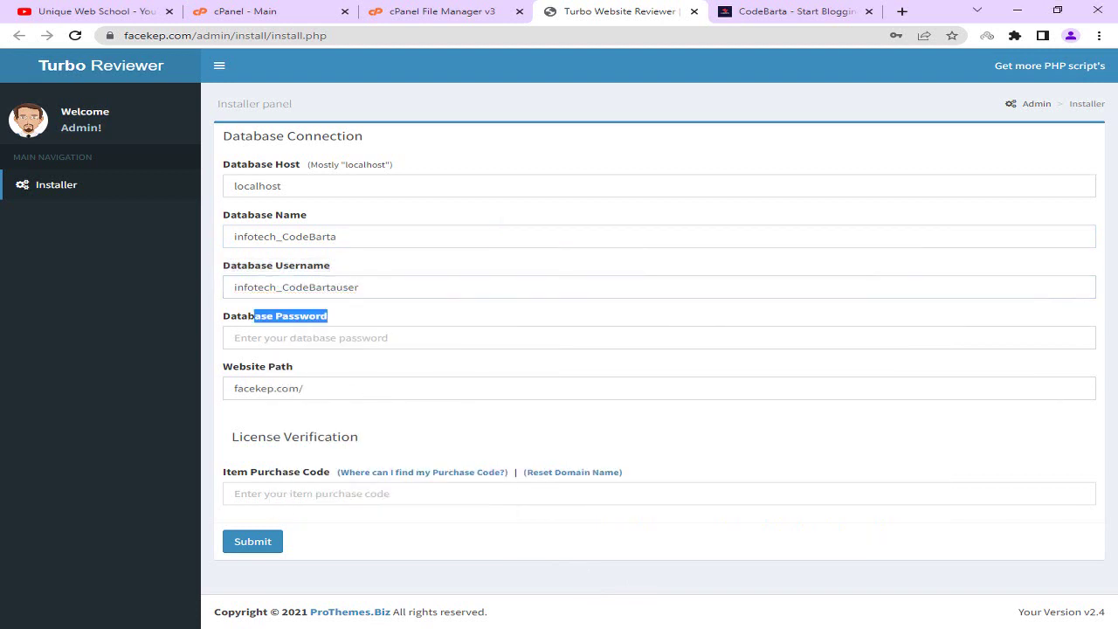
key(alt+Tab)
drag(629, 280, 505, 279)
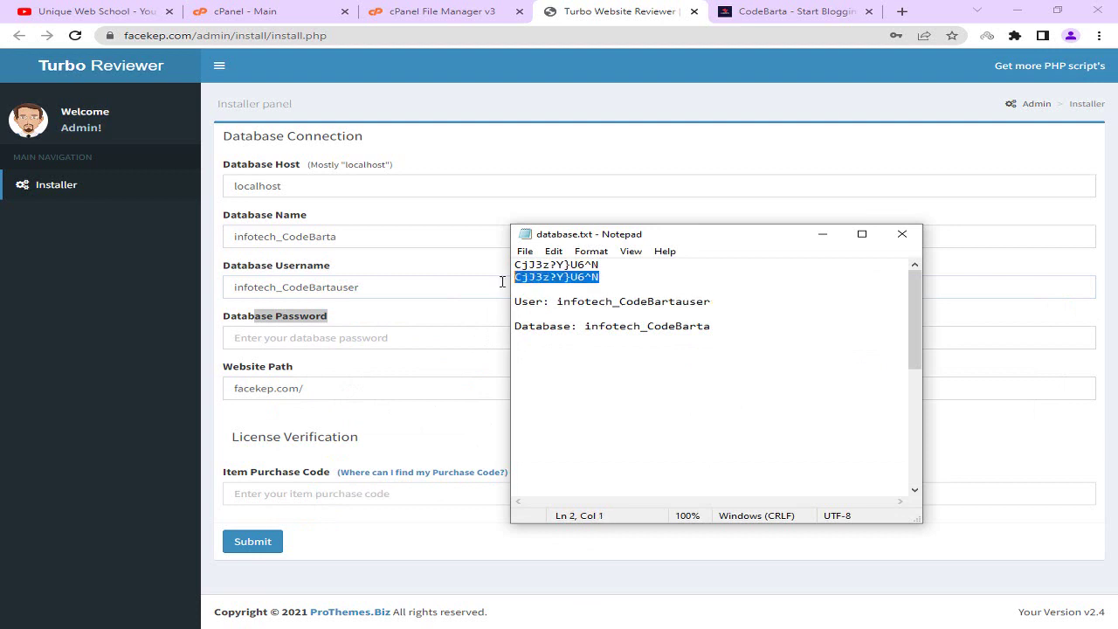
right_click(554, 274)
click(576, 319)
click(368, 332)
click(368, 332)
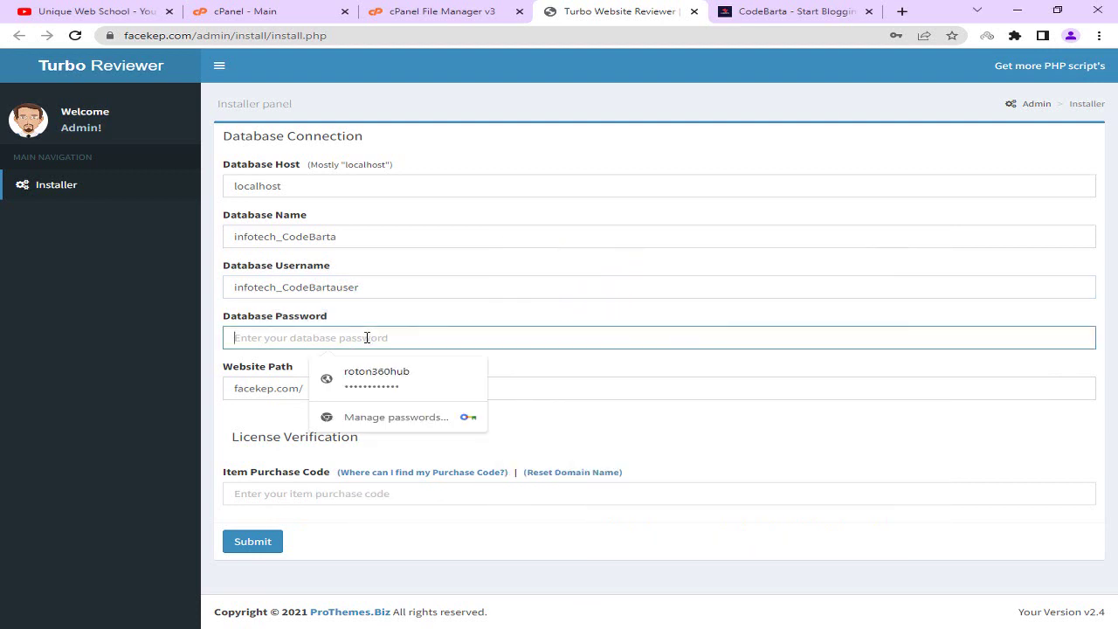
right_click(367, 337)
click(439, 465)
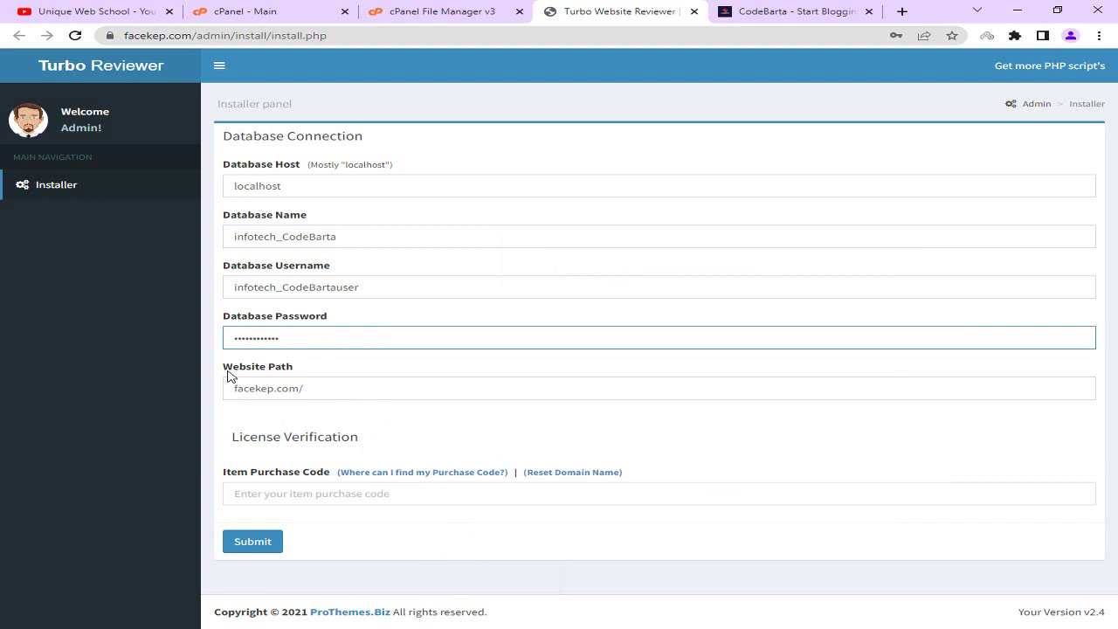
Set the installer's Website Path to facekep.com without the trailing slash.
drag(301, 388, 203, 390)
click(325, 387)
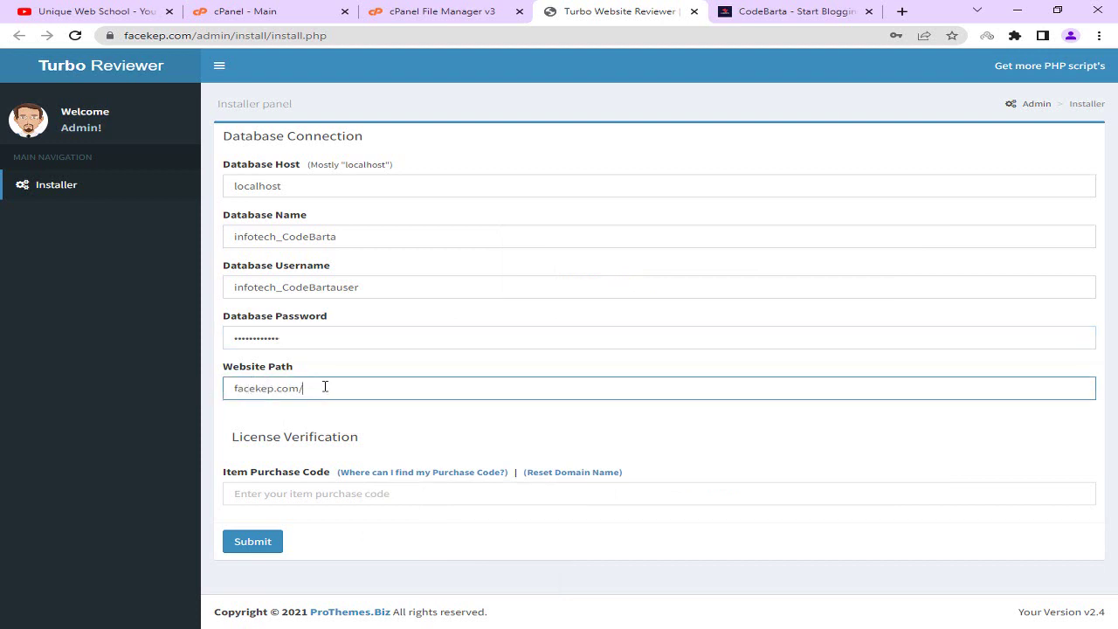
click(204, 408)
click(339, 389)
click(247, 434)
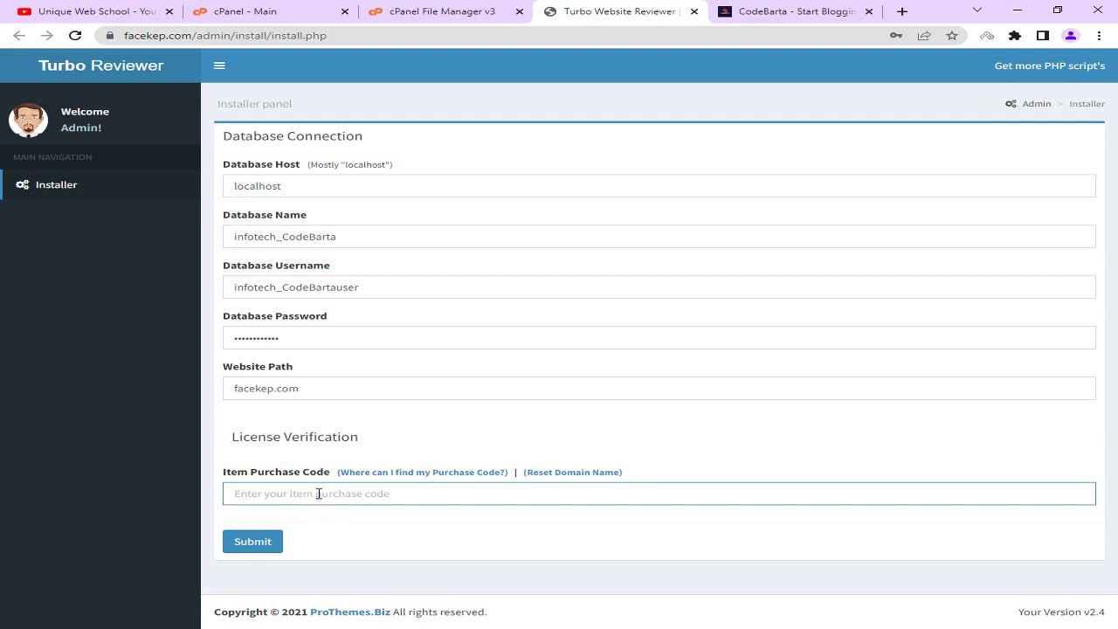
Paste the item purchase code and submit the database connection form, without saving the password in the browser.
key(ctrl+v)
drag(452, 493, 223, 504)
click(346, 514)
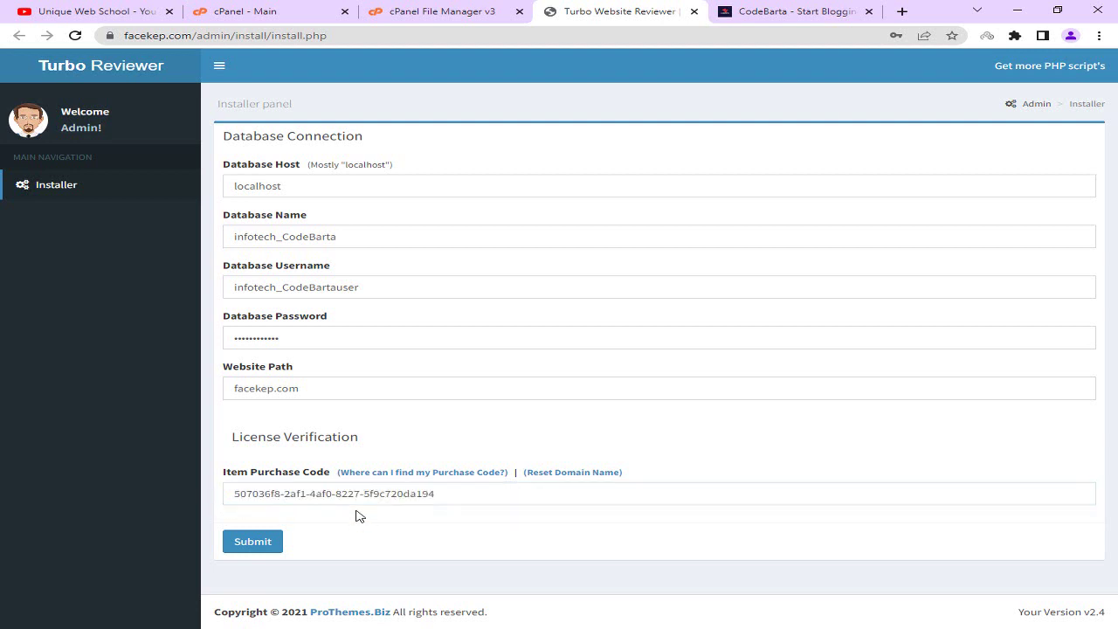
click(271, 542)
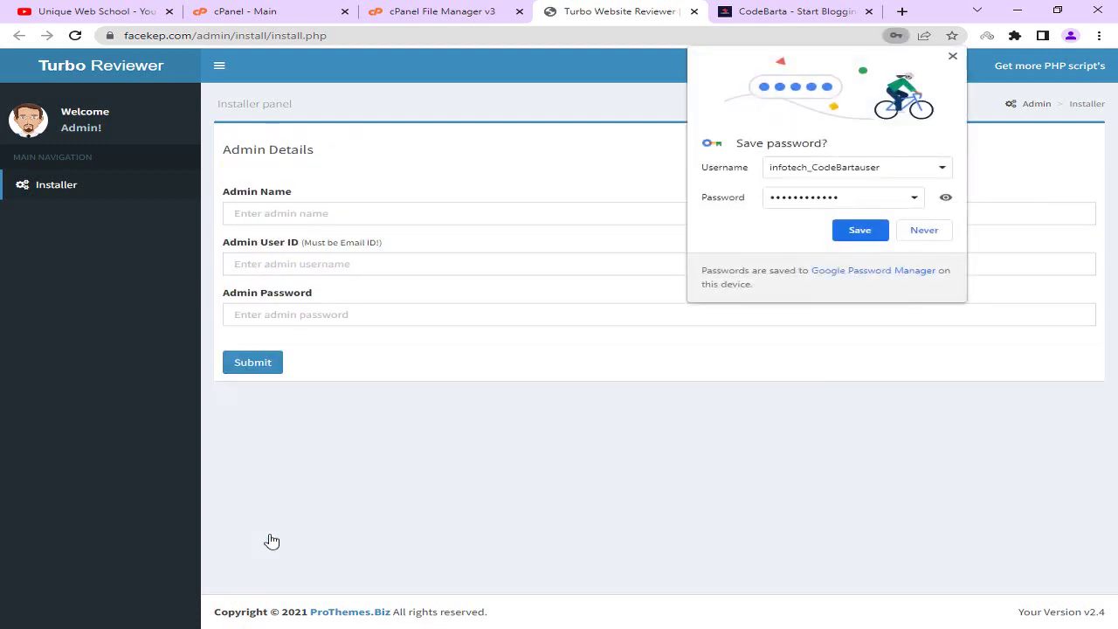
click(924, 232)
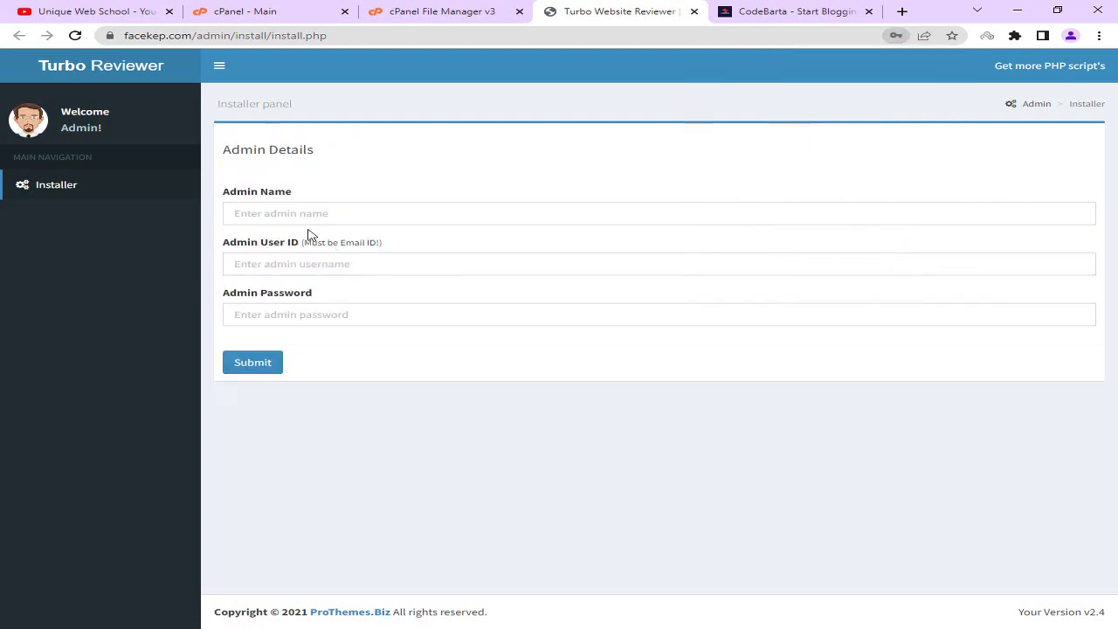
Enter the administrator's full name as Admin Name and their e-mail address as Admin User ID in the installer.
drag(227, 192, 326, 193)
click(327, 192)
click(294, 212)
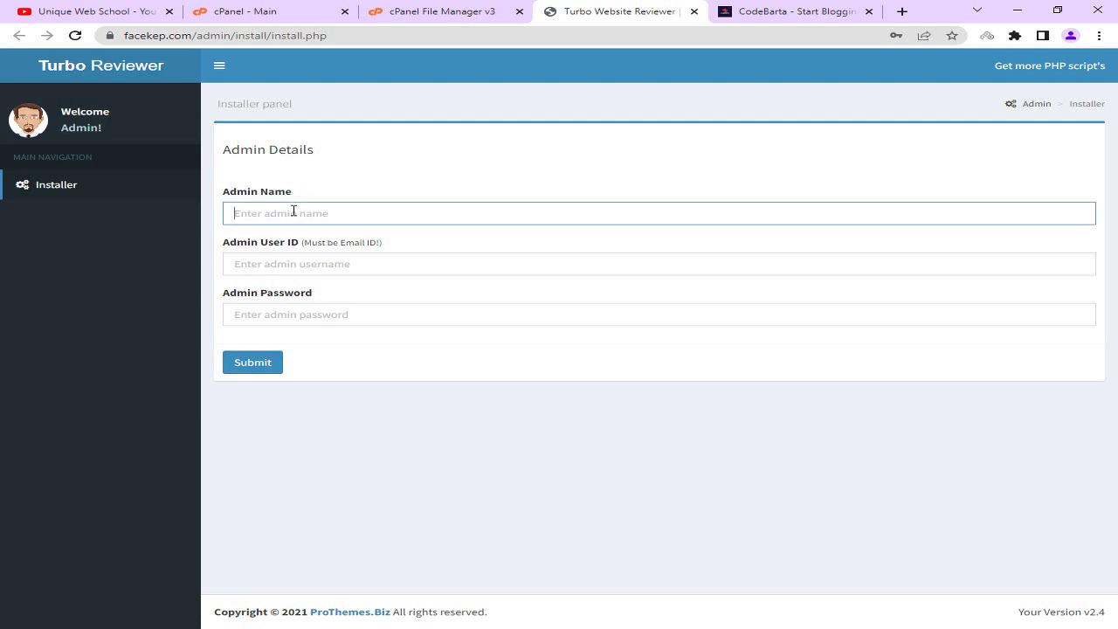
text(Roton K)
drag(227, 242, 320, 249)
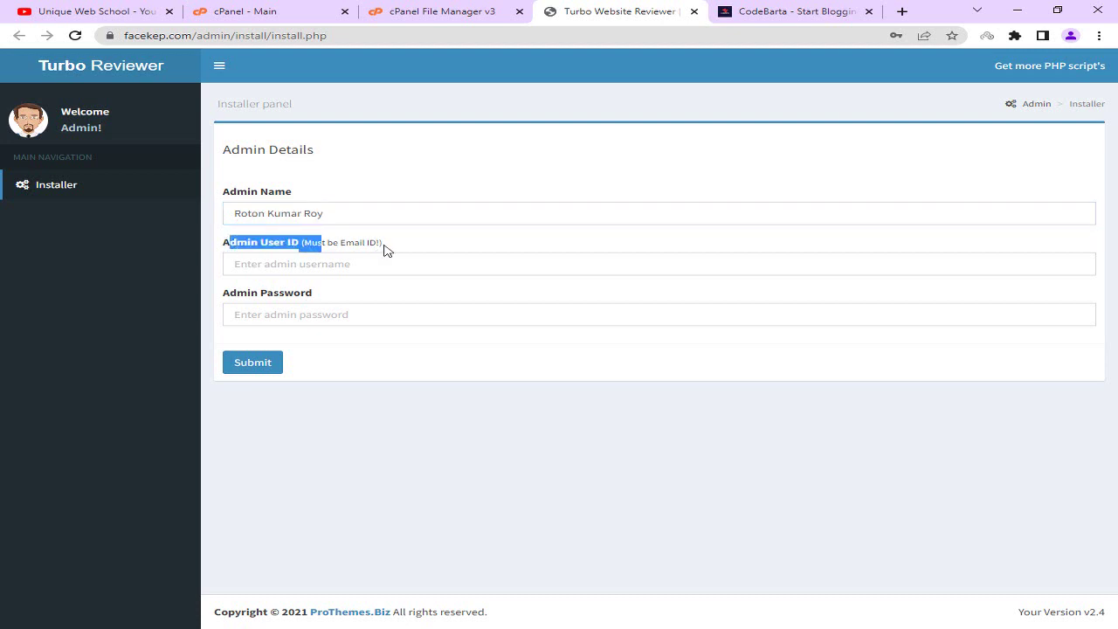
click(362, 265)
click(375, 297)
drag(394, 260, 389, 299)
Copy the password from database.txt into the Admin Password field and submit the admin details.
click(341, 316)
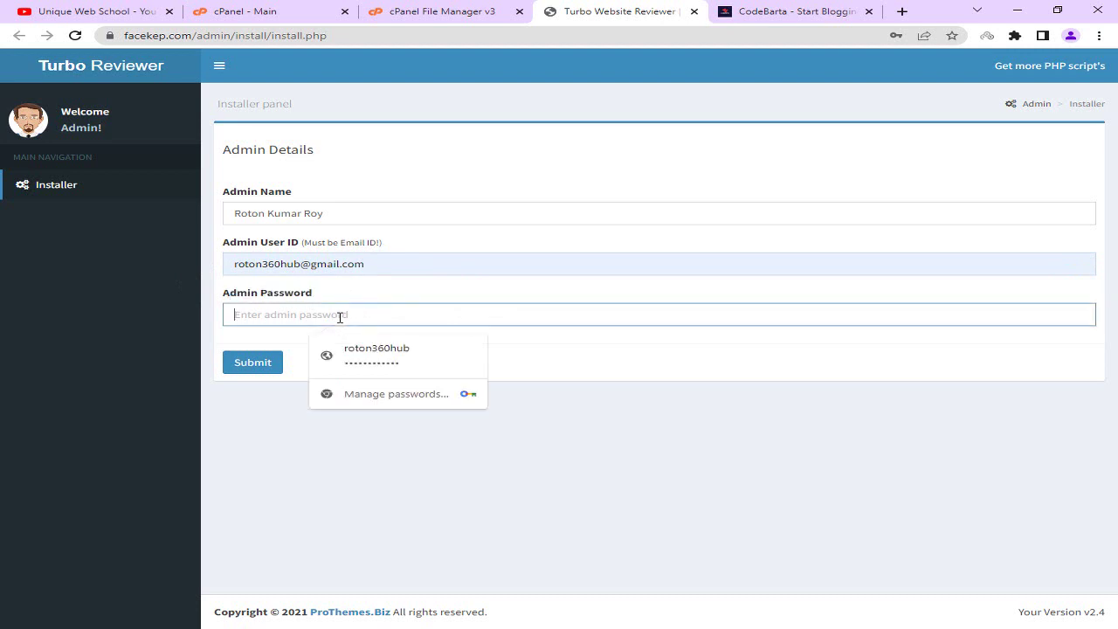
key(alt+Tab)
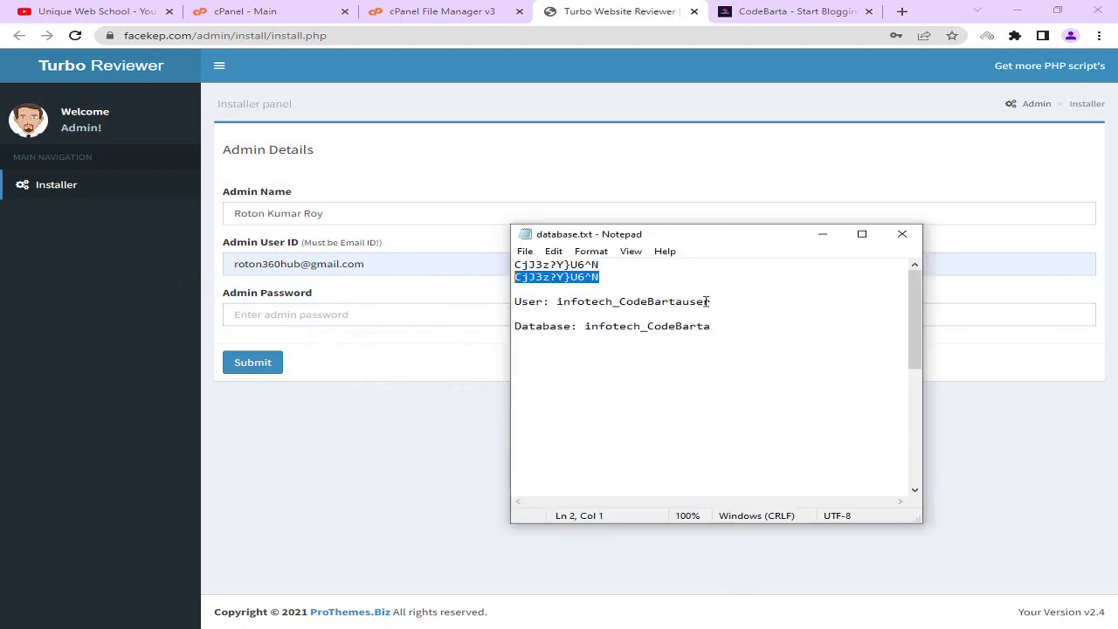
right_click(589, 273)
click(622, 321)
click(254, 312)
key(ctrl+v)
click(379, 364)
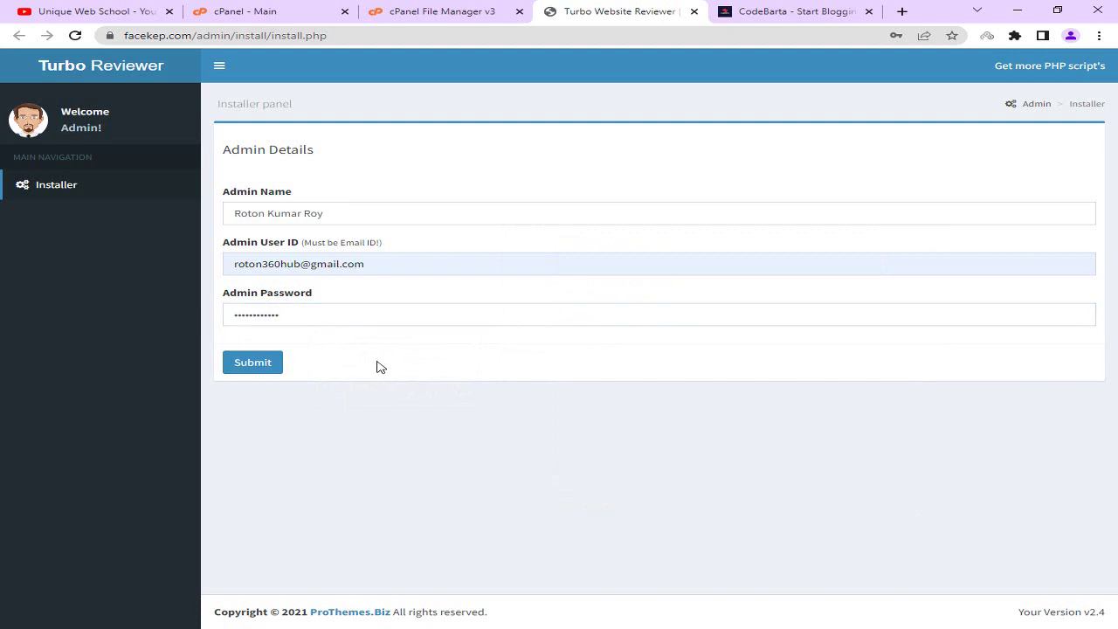
click(272, 366)
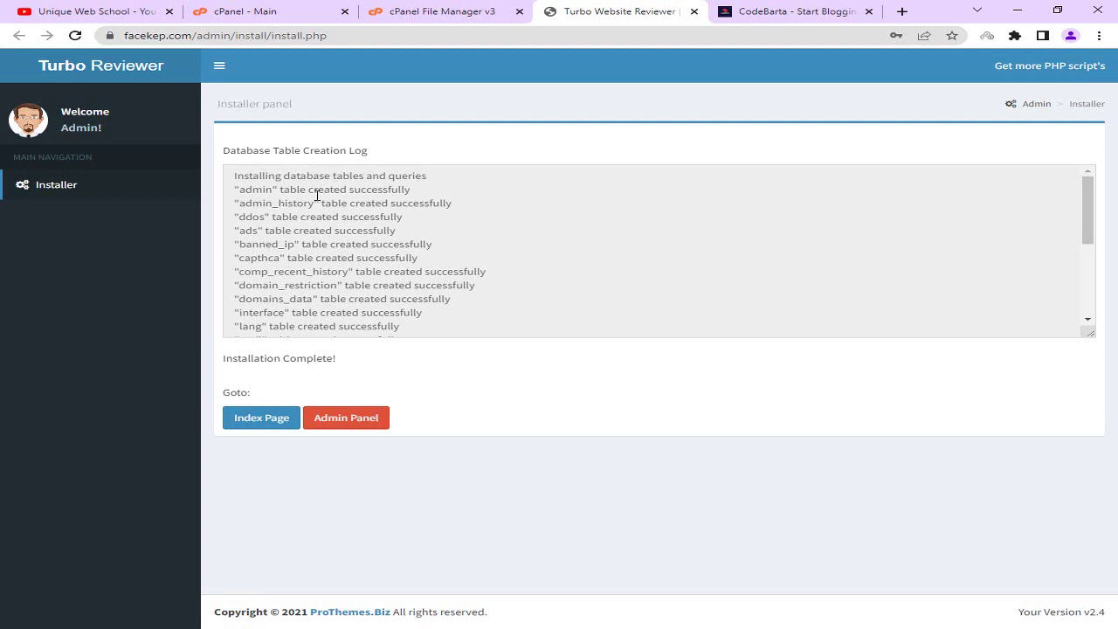
Review the database table creation log and the installation status beneath it.
drag(245, 190, 409, 190)
click(435, 290)
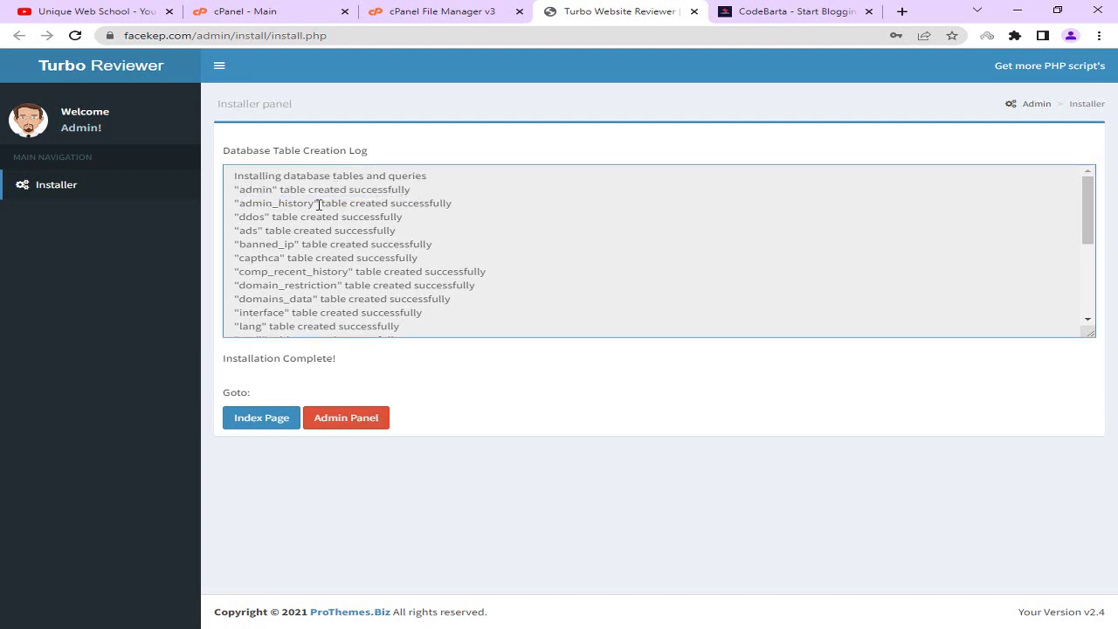
drag(374, 320, 274, 191)
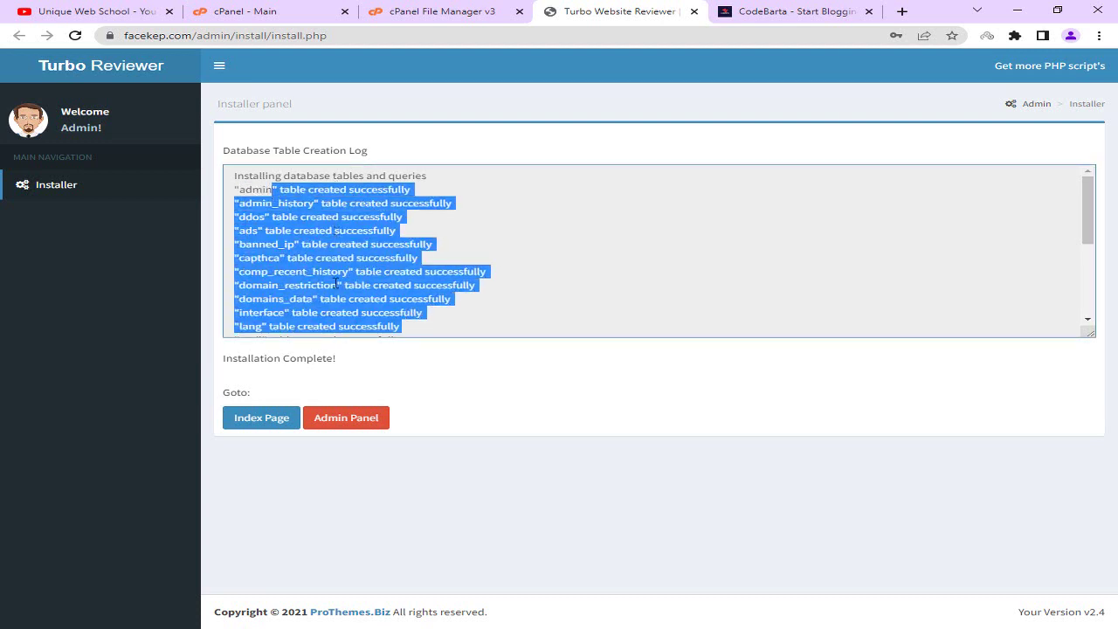
drag(254, 358, 349, 362)
click(273, 358)
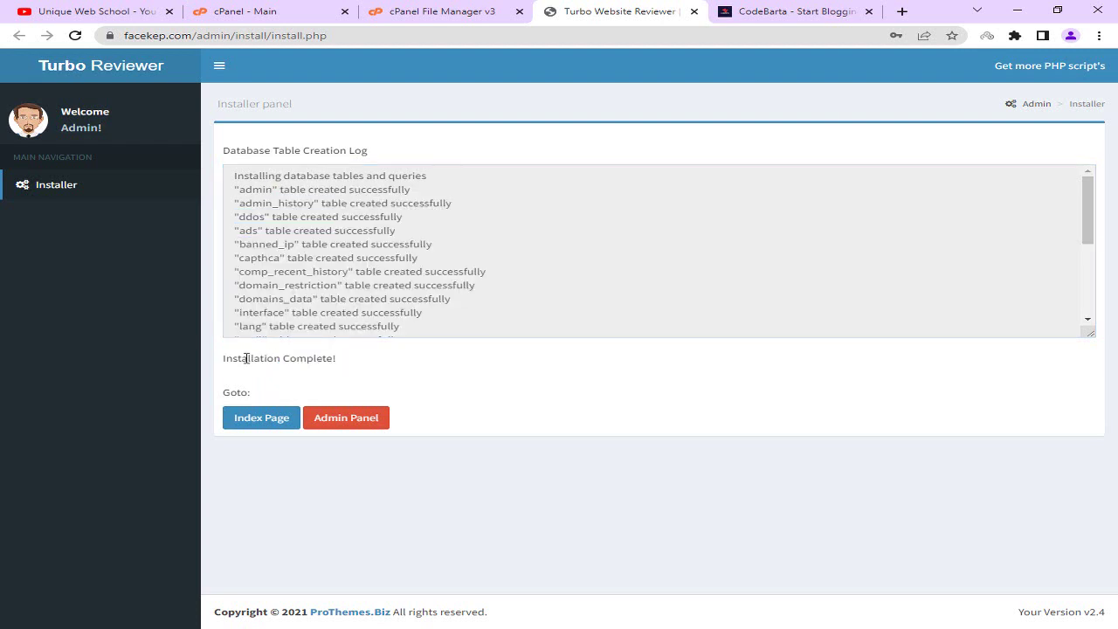
Open the site's index page in a new tab and look through the home page down to its footer.
right_click(254, 426)
click(305, 430)
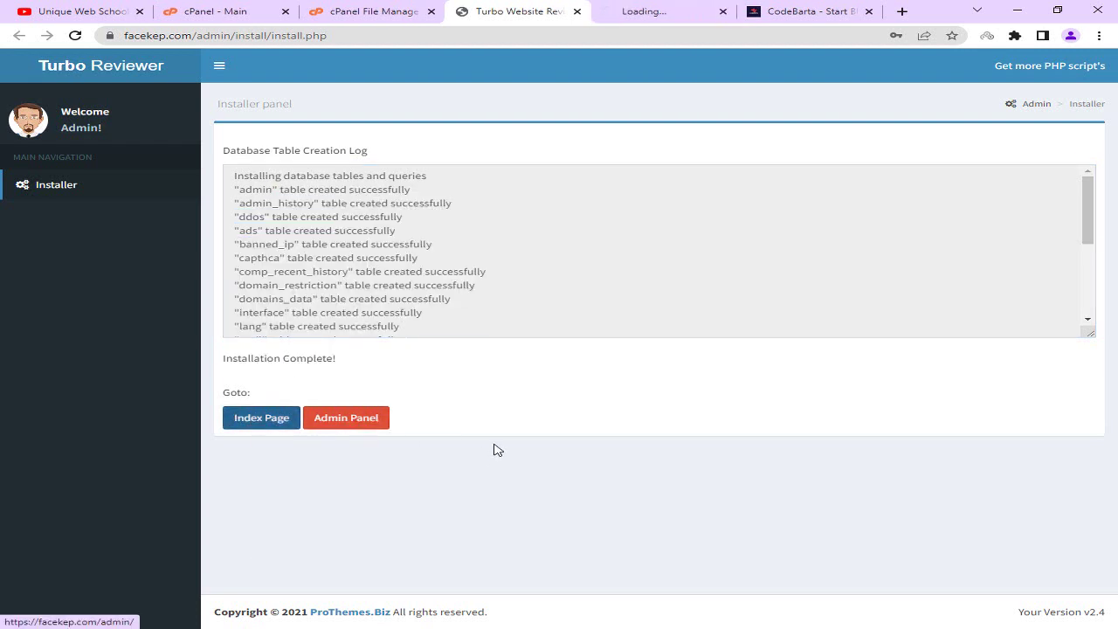
click(681, 11)
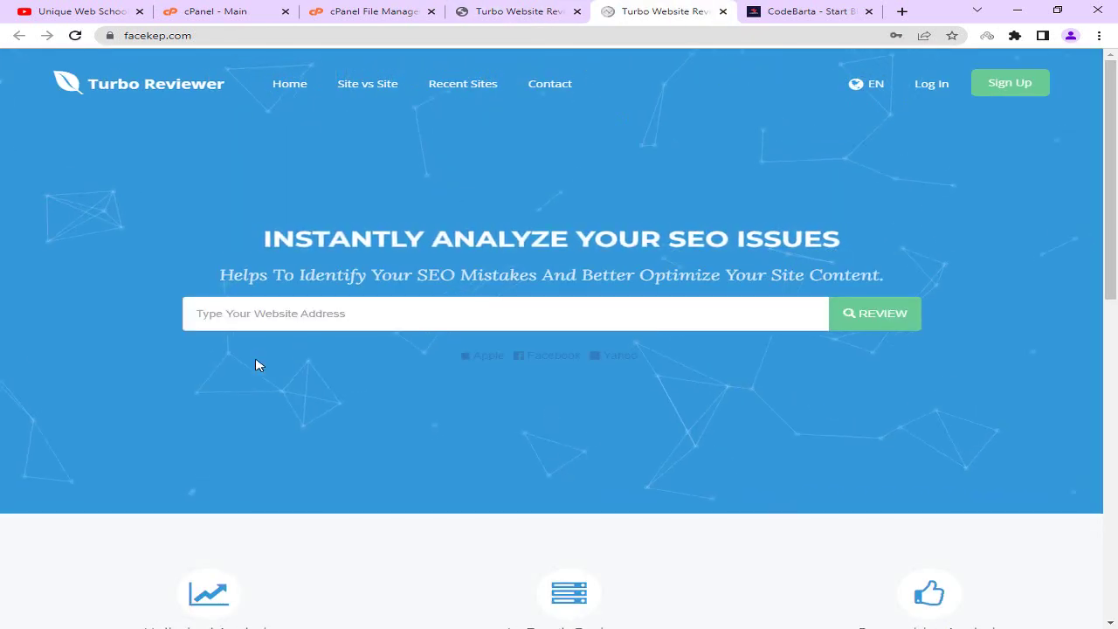
scroll(315, 254, down, 8)
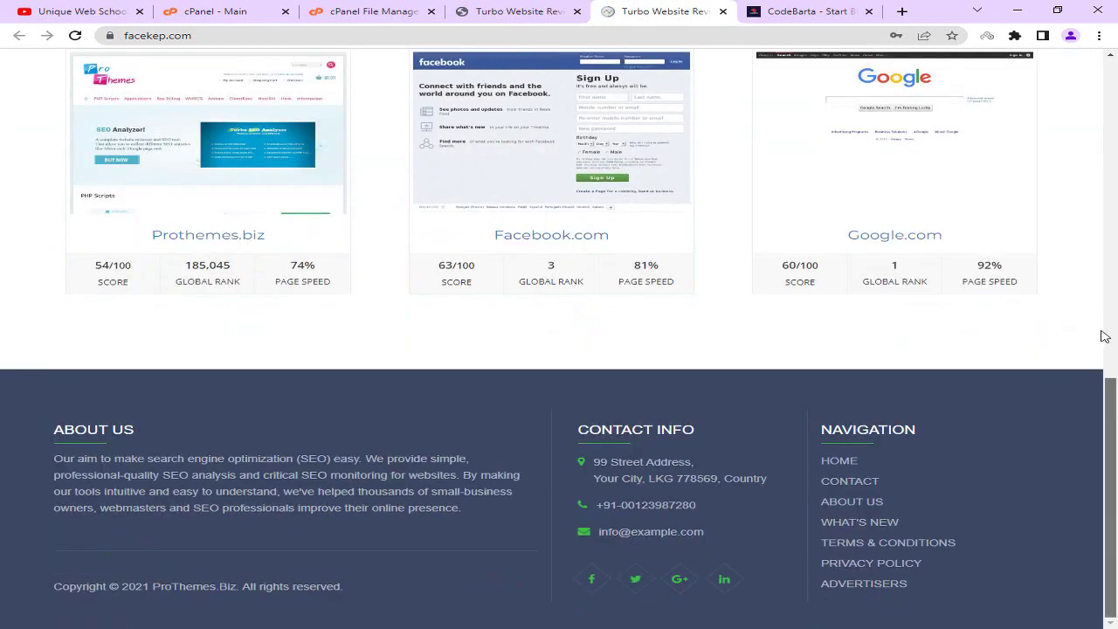
scroll(1016, 107, up, 10)
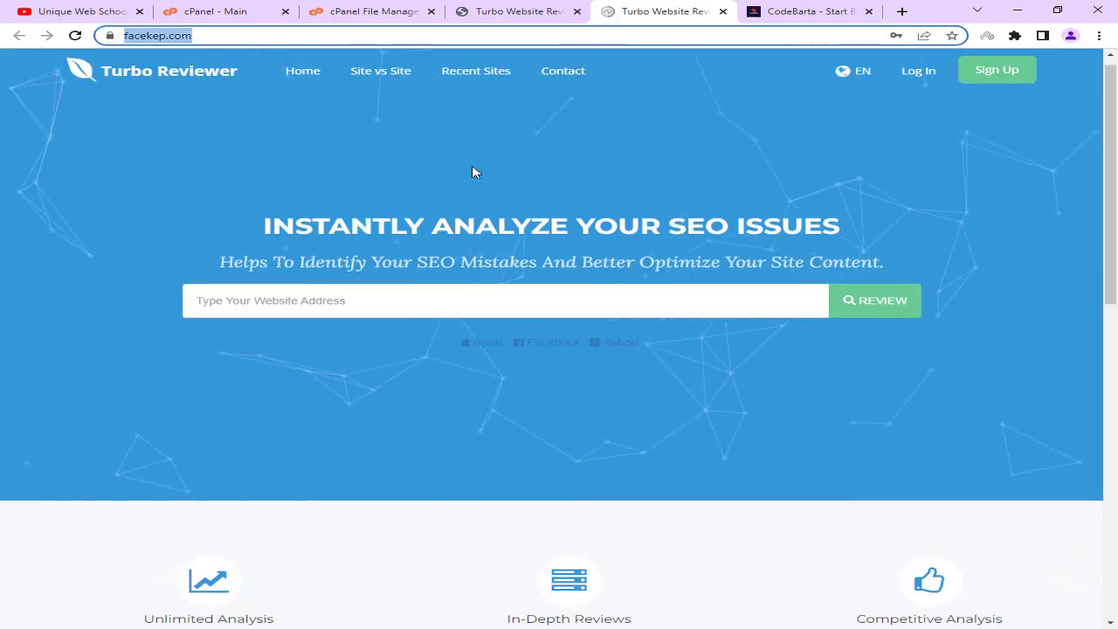
scroll(407, 254, down, 10)
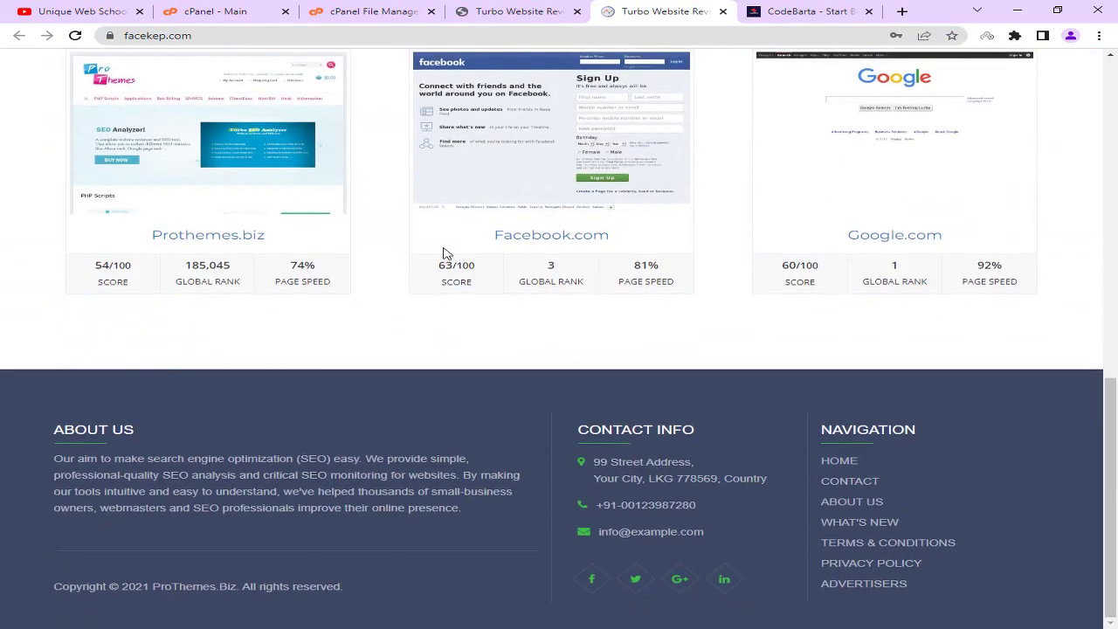
Open the admin panel from the installer page in a new tab and place that tab beside the installer's.
click(533, 11)
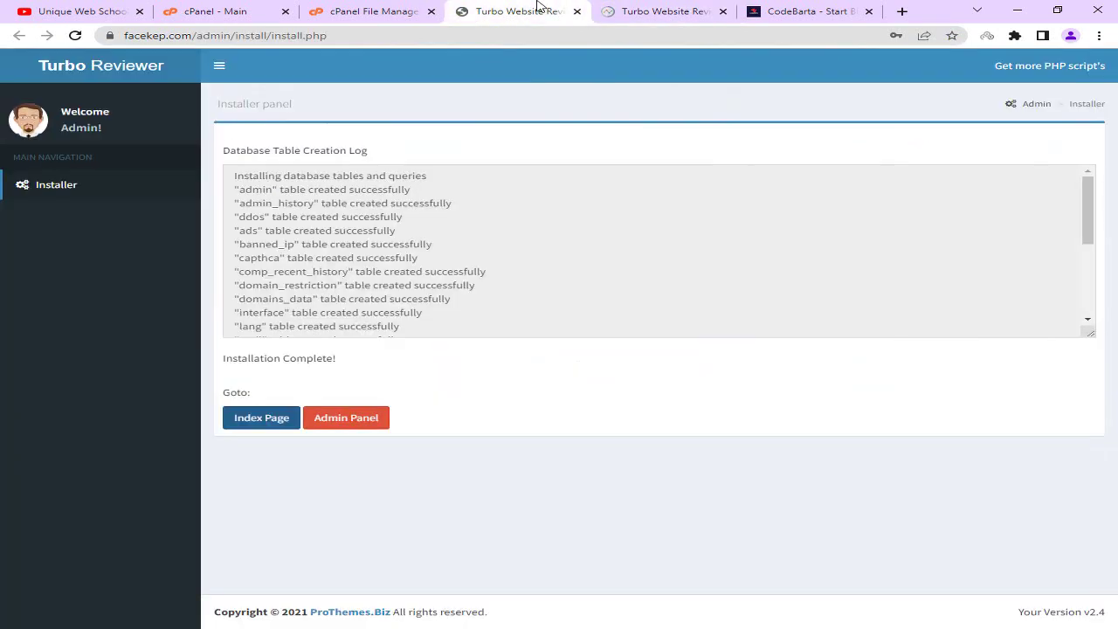
right_click(371, 418)
click(416, 429)
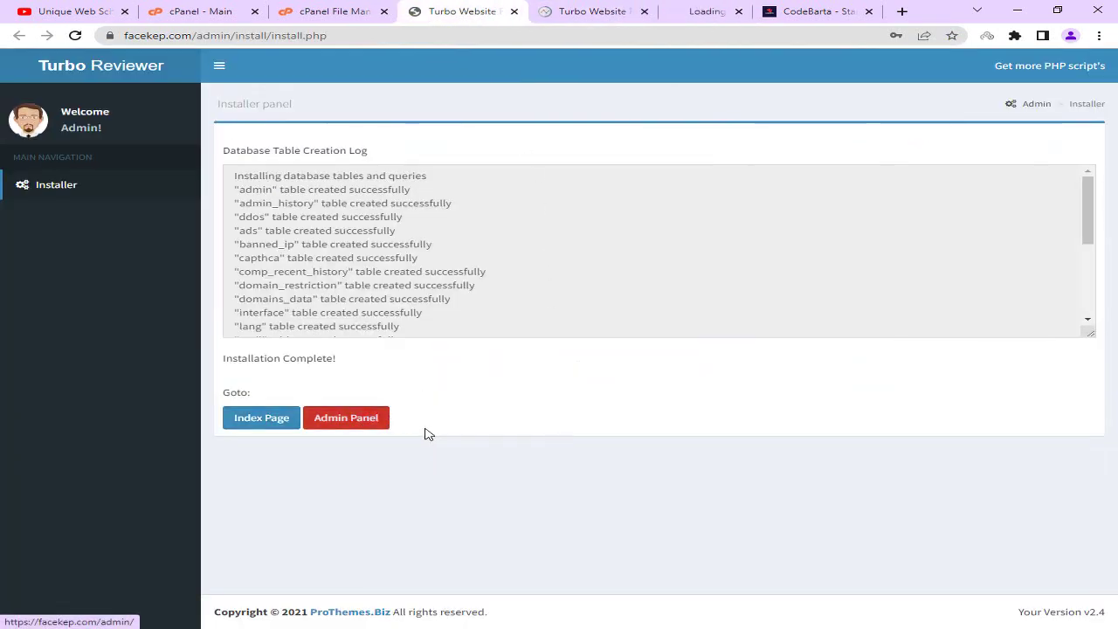
drag(699, 11, 566, 12)
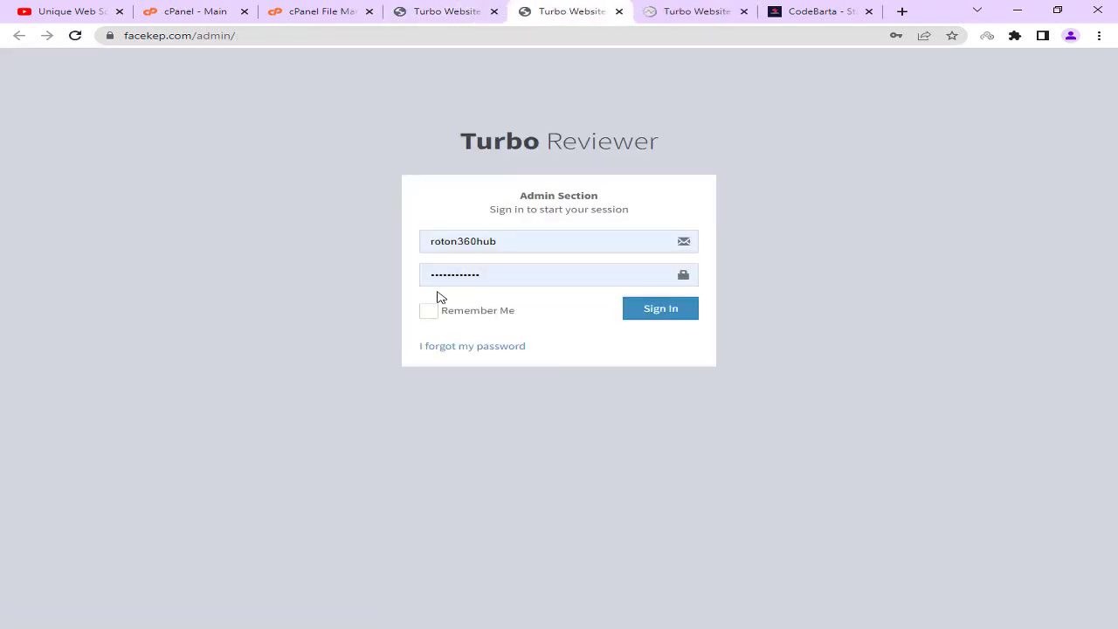
Try to sign in with the prefilled credentials and complete the sign-in name to the admin's full e-mail address.
click(647, 315)
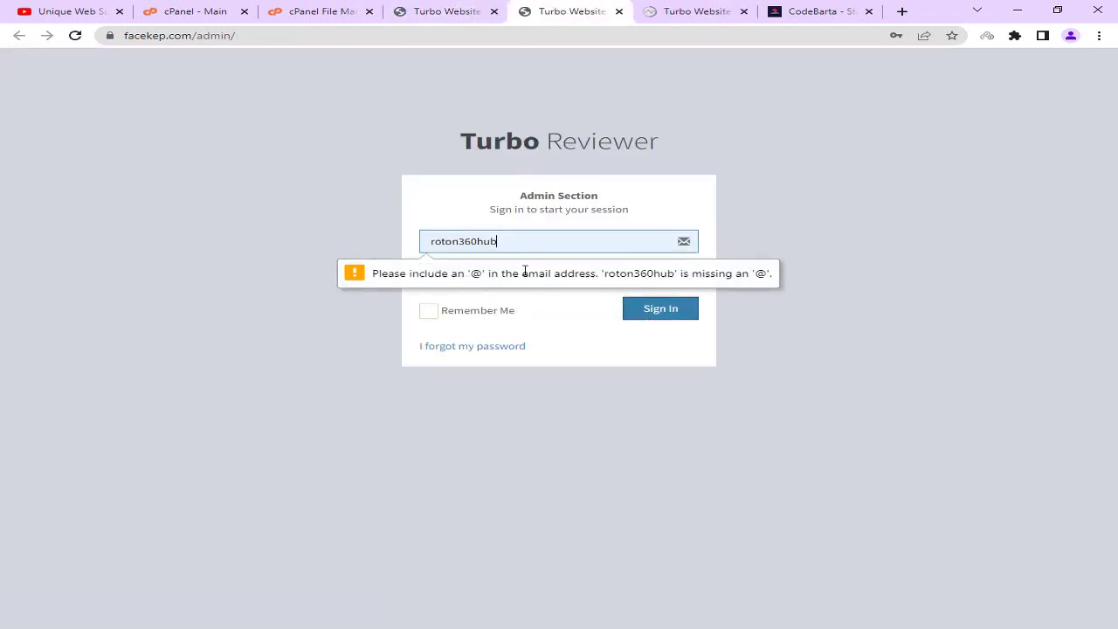
click(525, 238)
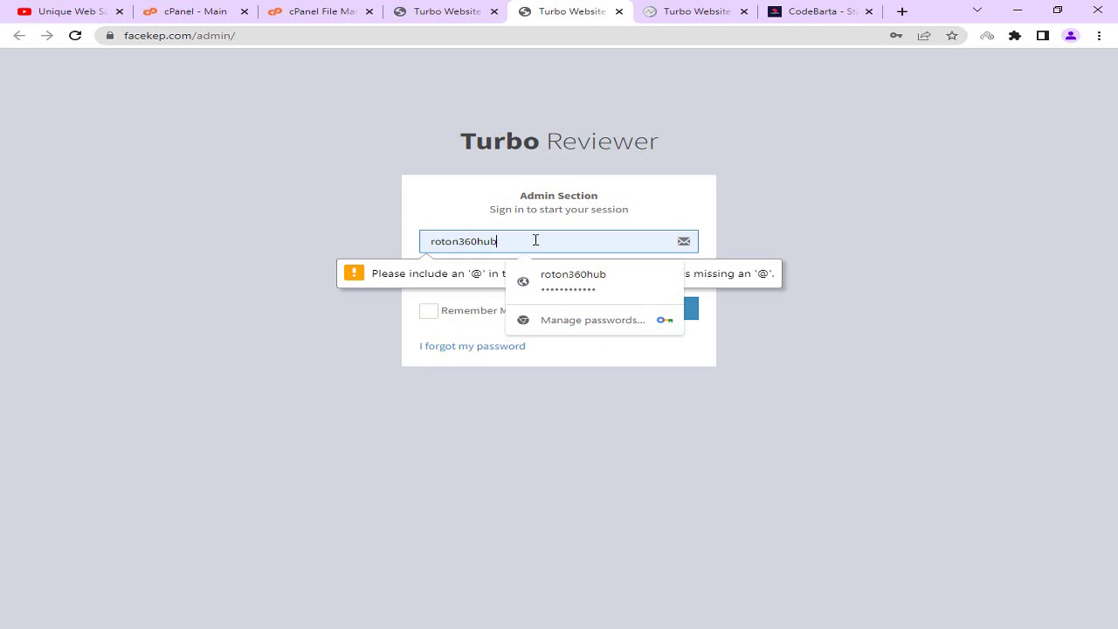
text(@)
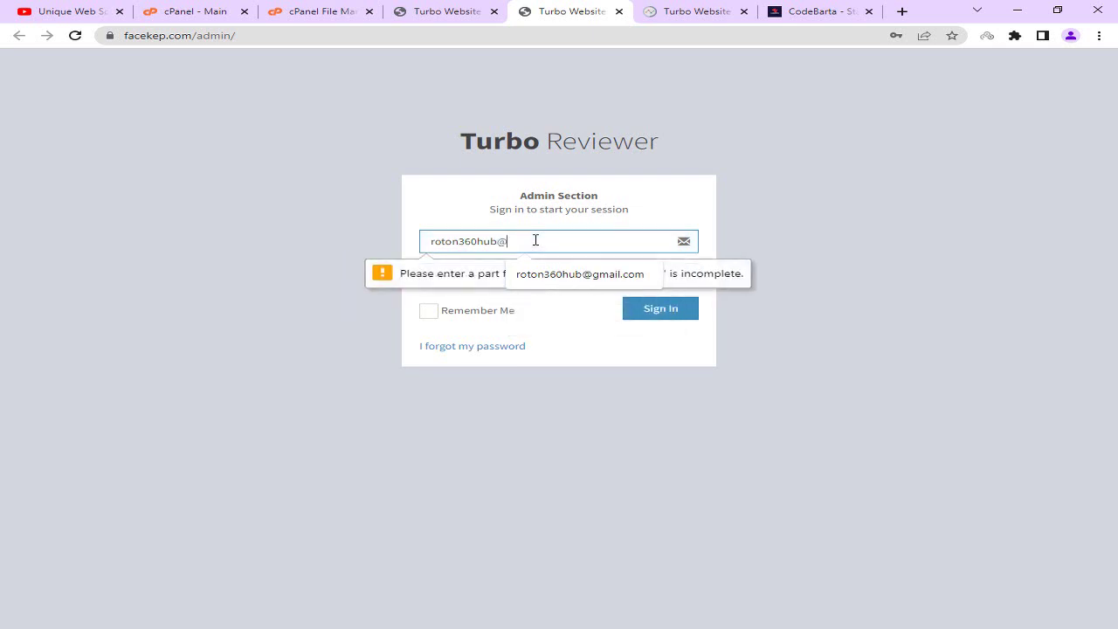
text(gmail.com)
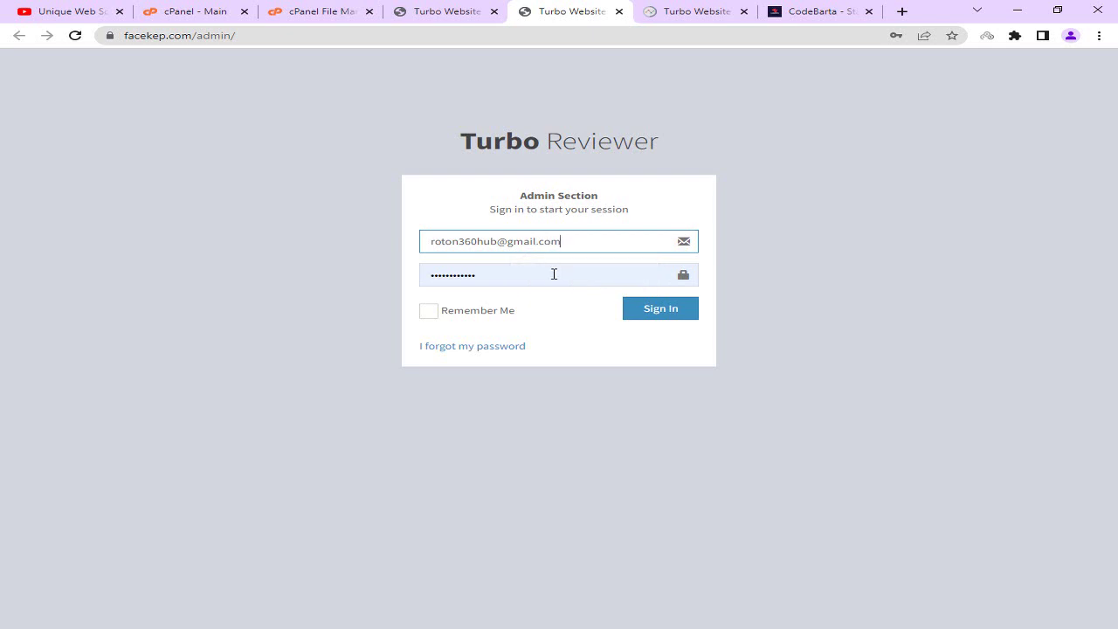
Replace the sign-in password with the one copied from database.txt and sign in to the admin section.
key(Tab)
key(alt+Tab)
right_click(601, 337)
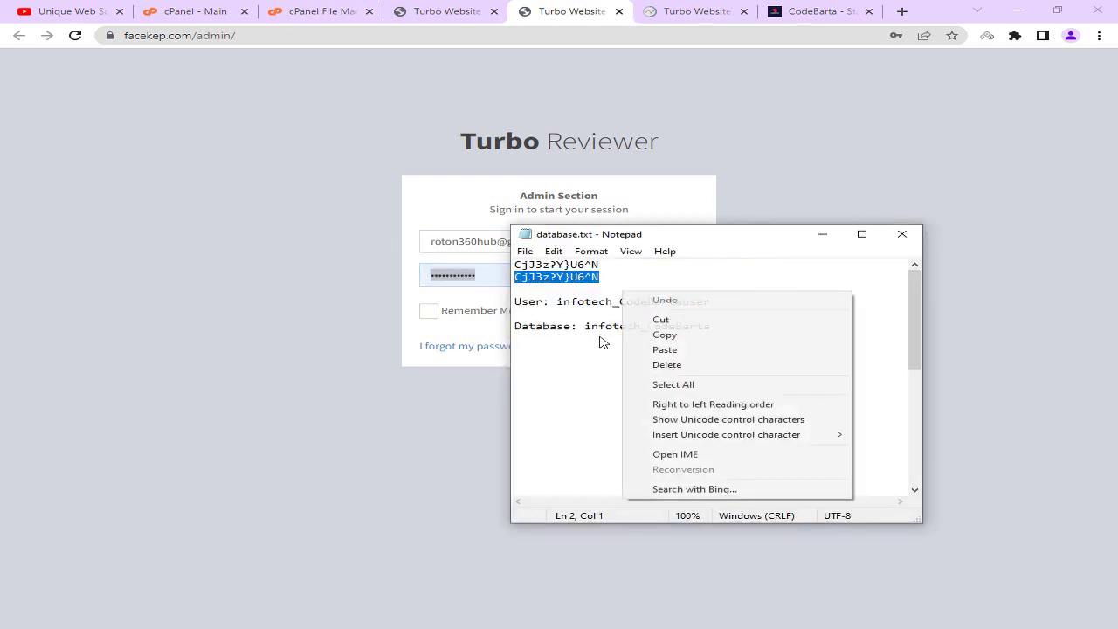
click(657, 335)
click(478, 267)
key(ctrl+v)
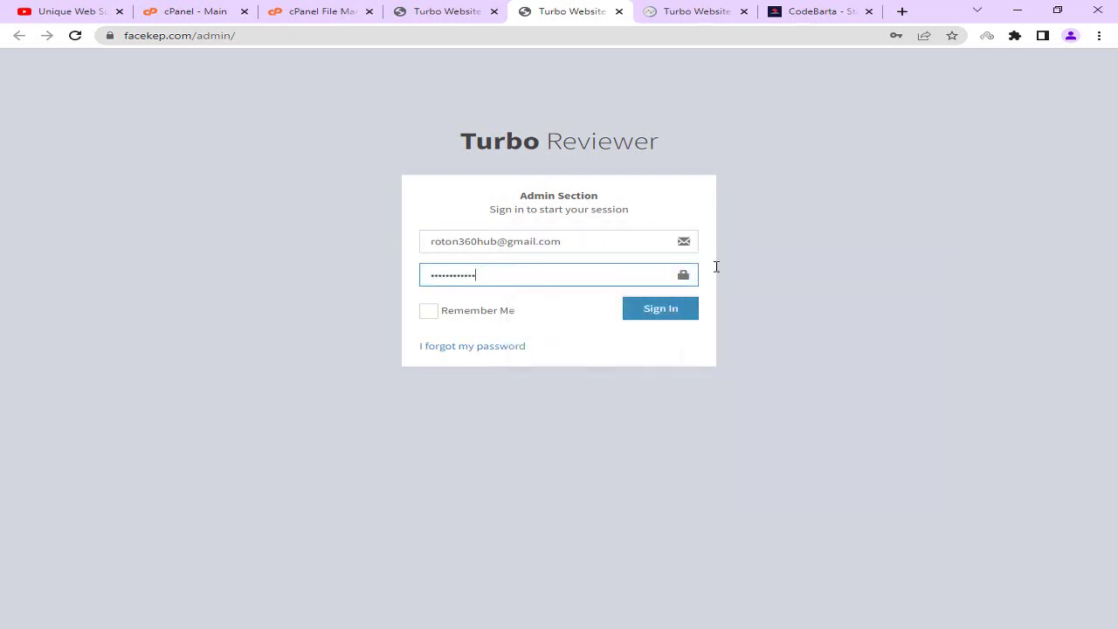
click(670, 310)
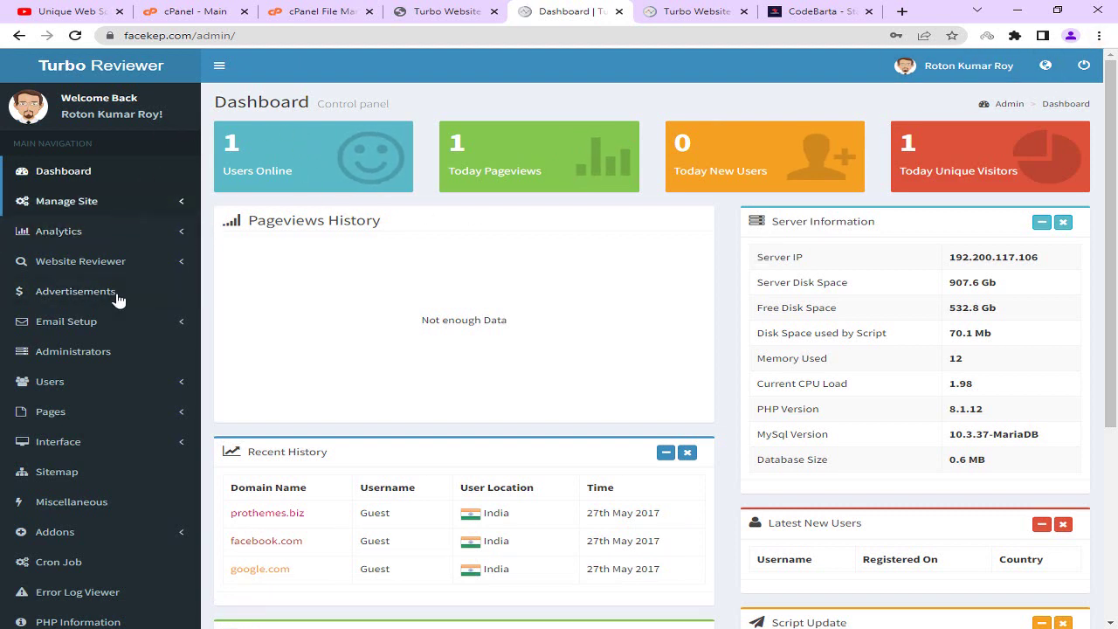
Look over the admin dashboard and switch to the Unique Web School YouTube channel page.
scroll(108, 428, down, 3)
scroll(108, 428, up, 3)
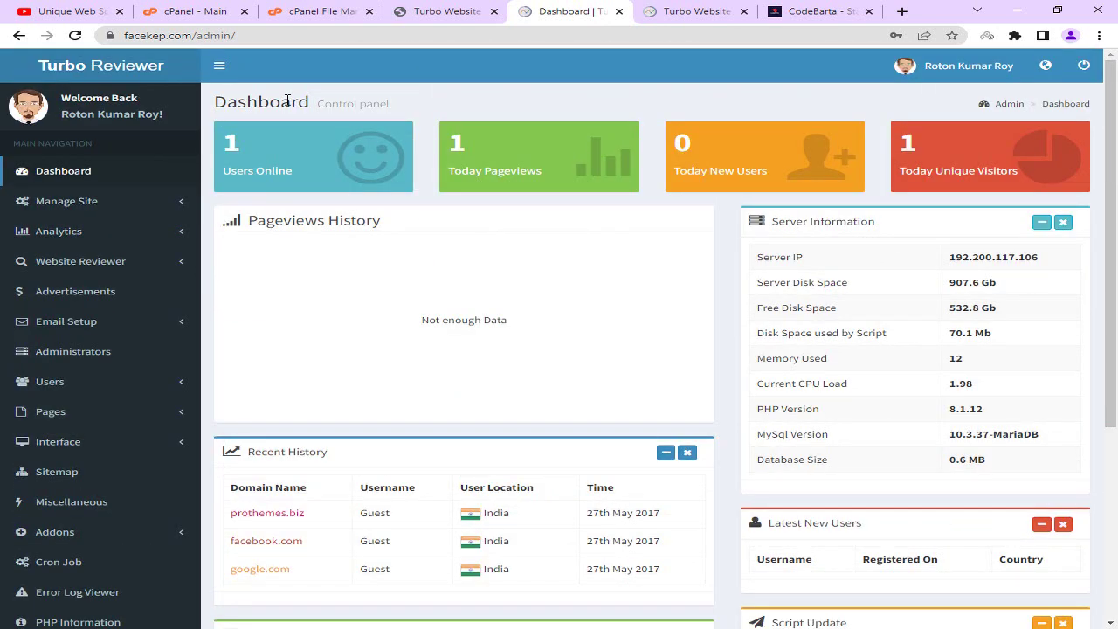
click(40, 16)
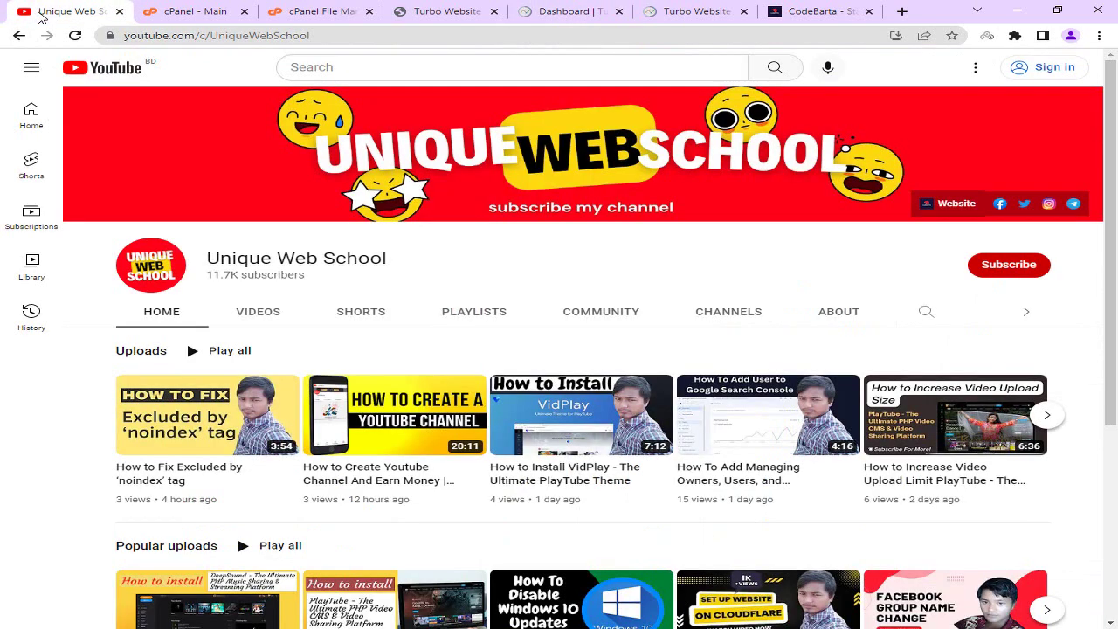